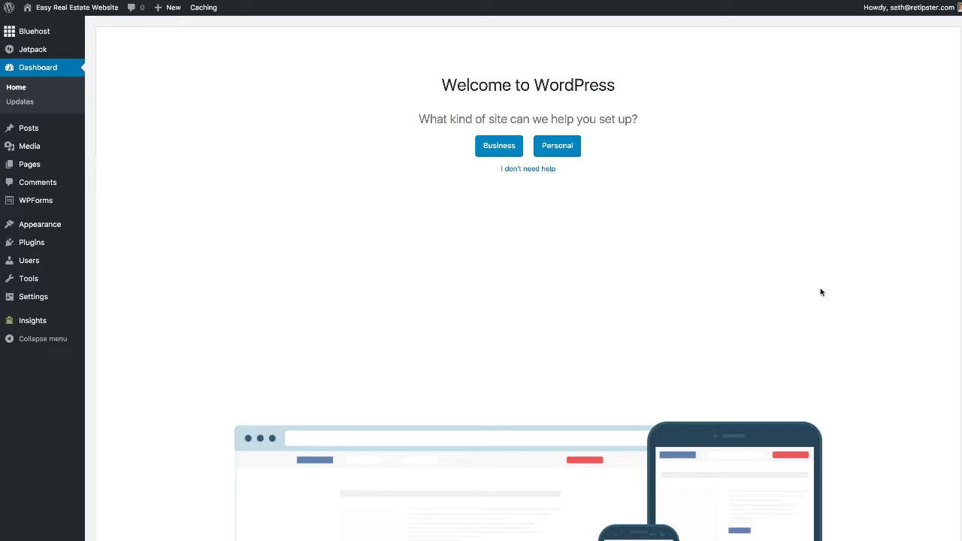
Open the live Easy Real Estate Website separately from the dashboard and look over its home page.
{"action": "mouse_move", "coordinate": [30, 9]}
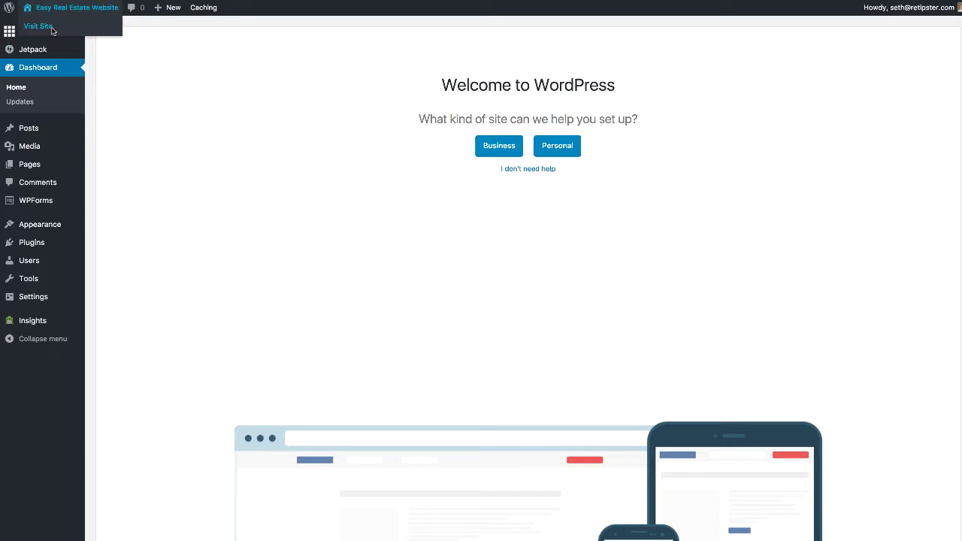
{"action": "right_click", "coordinate": [56, 30]}
{"action": "left_click", "coordinate": [101, 33]}
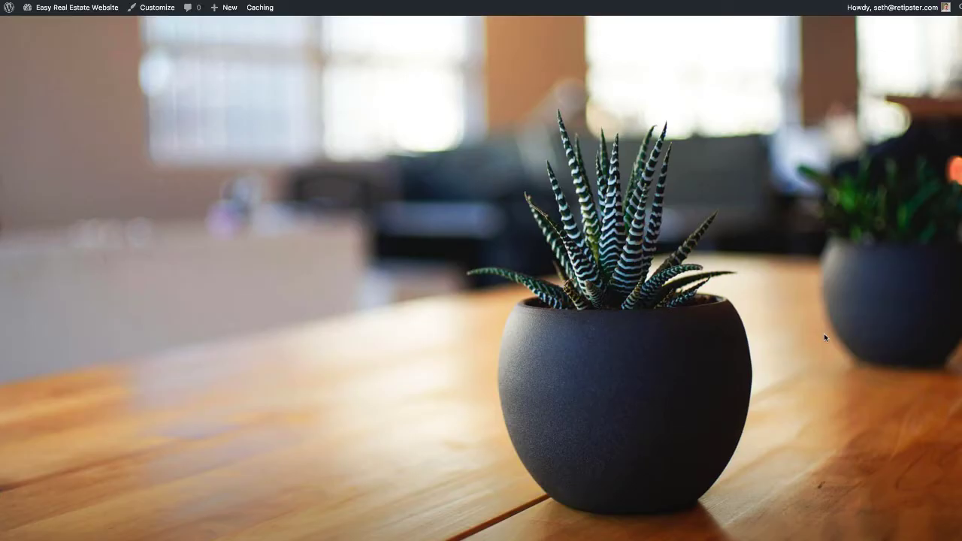
{"action": "scroll", "coordinate": [824, 335], "scroll_direction": "down", "scroll_amount": 5}
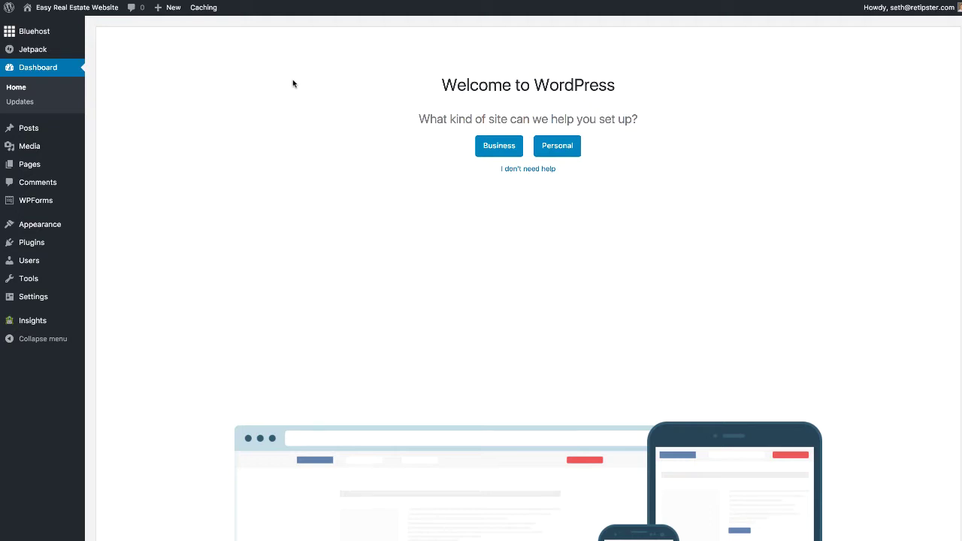
Activate the installed Twenty Fifteen theme for the site.
{"action": "mouse_move", "coordinate": [49, 229]}
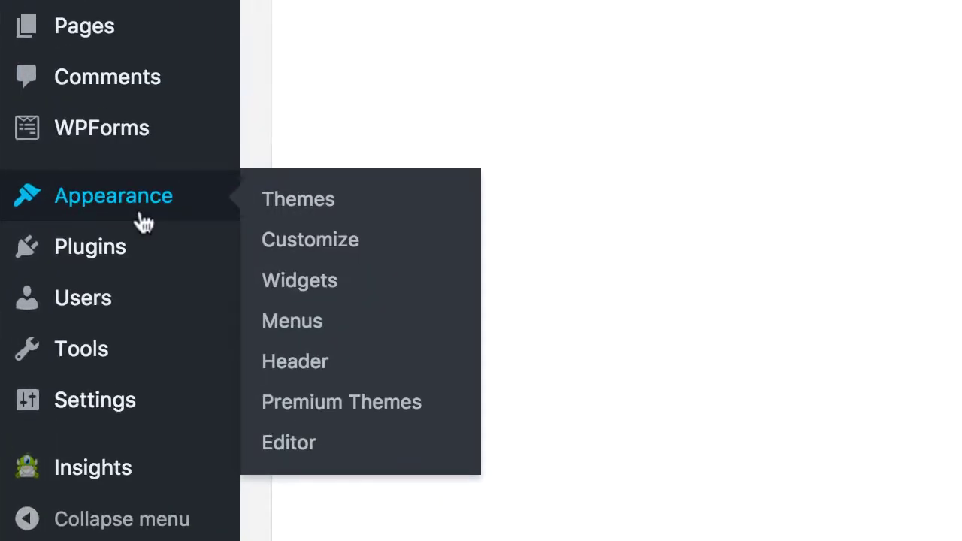
{"action": "left_click", "coordinate": [302, 214]}
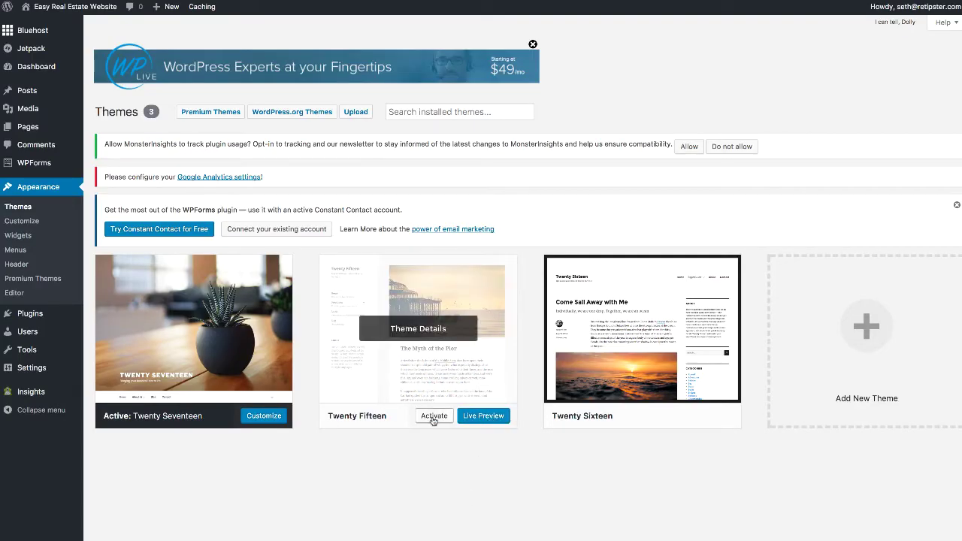
{"action": "left_click", "coordinate": [434, 416]}
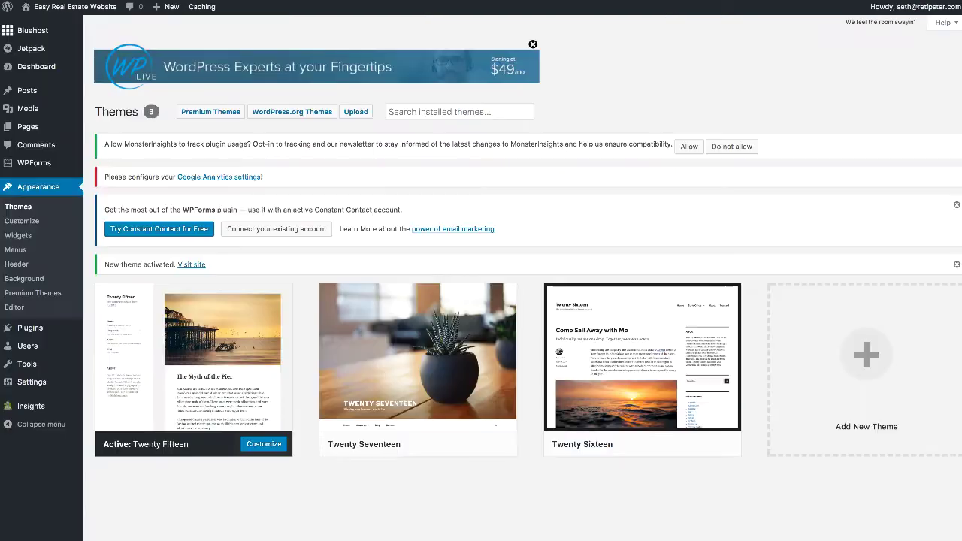
{"action": "key", "text": "alt+Left"}
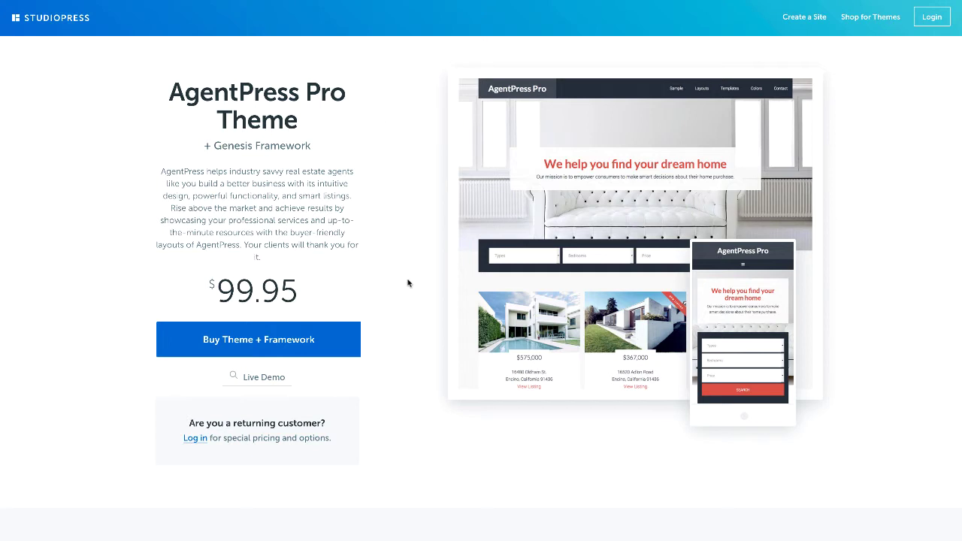
Examine the AgentPress Pro live demo, including its property search, listings and lower page sections, and return to the theme's product page.
{"action": "left_click", "coordinate": [258, 380]}
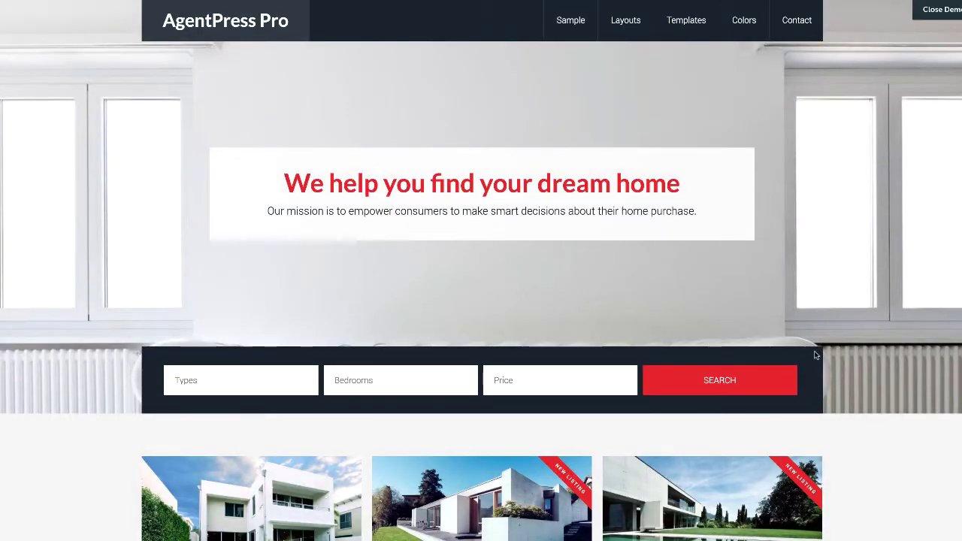
{"action": "scroll", "coordinate": [811, 365], "scroll_direction": "down", "scroll_amount": 5}
{"action": "scroll", "coordinate": [804, 368], "scroll_direction": "down", "scroll_amount": 12}
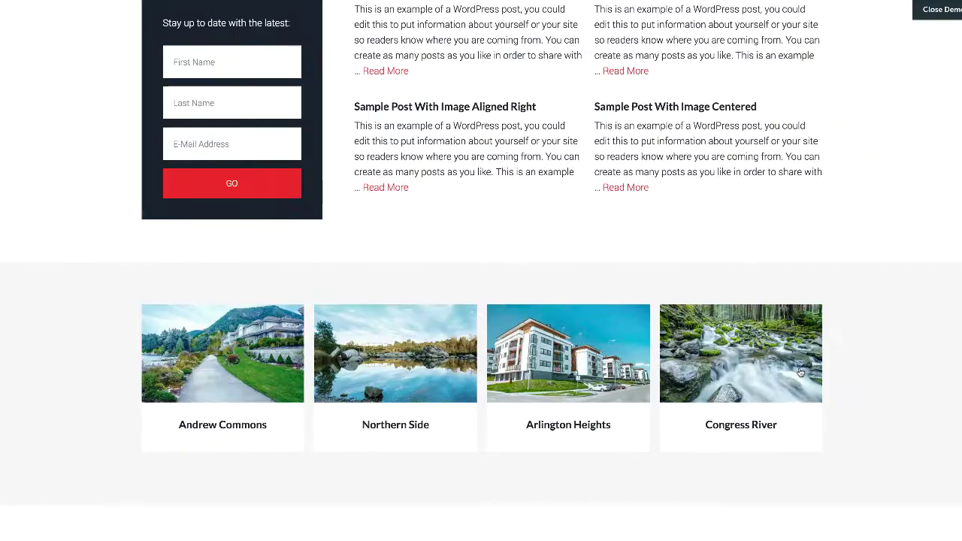
{"action": "scroll", "coordinate": [797, 380], "scroll_direction": "up", "scroll_amount": 15}
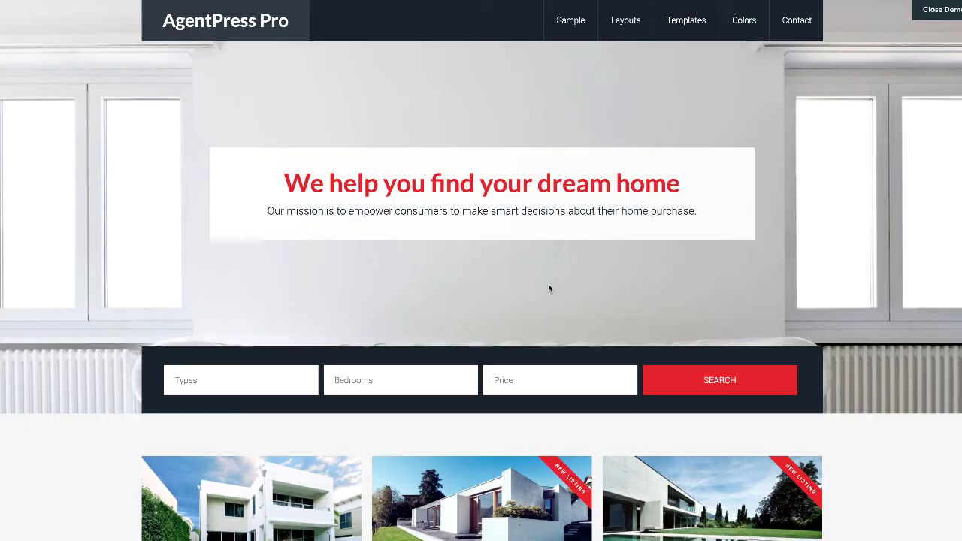
{"action": "scroll", "coordinate": [549, 288], "scroll_direction": "down", "scroll_amount": 4}
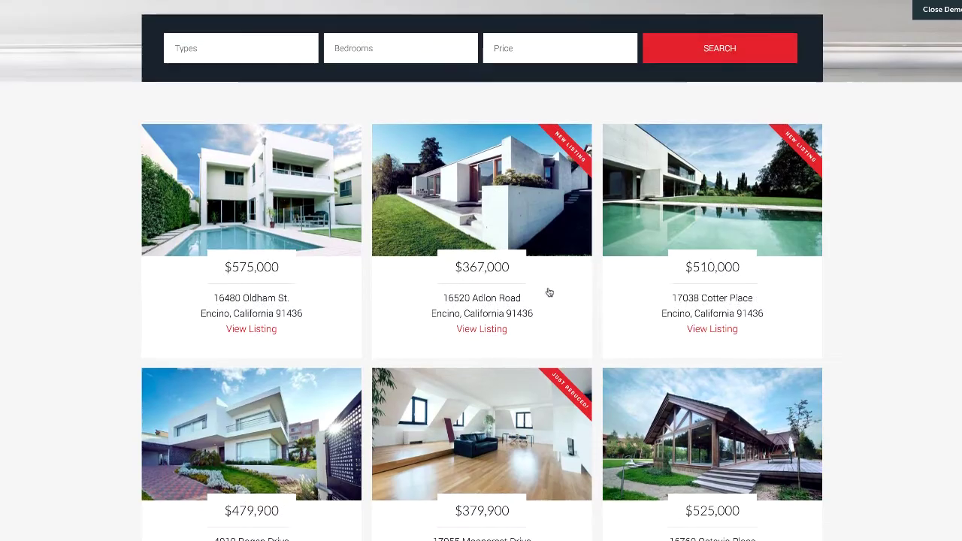
{"action": "scroll", "coordinate": [550, 292], "scroll_direction": "down", "scroll_amount": 5}
{"action": "scroll", "coordinate": [549, 293], "scroll_direction": "up", "scroll_amount": 10}
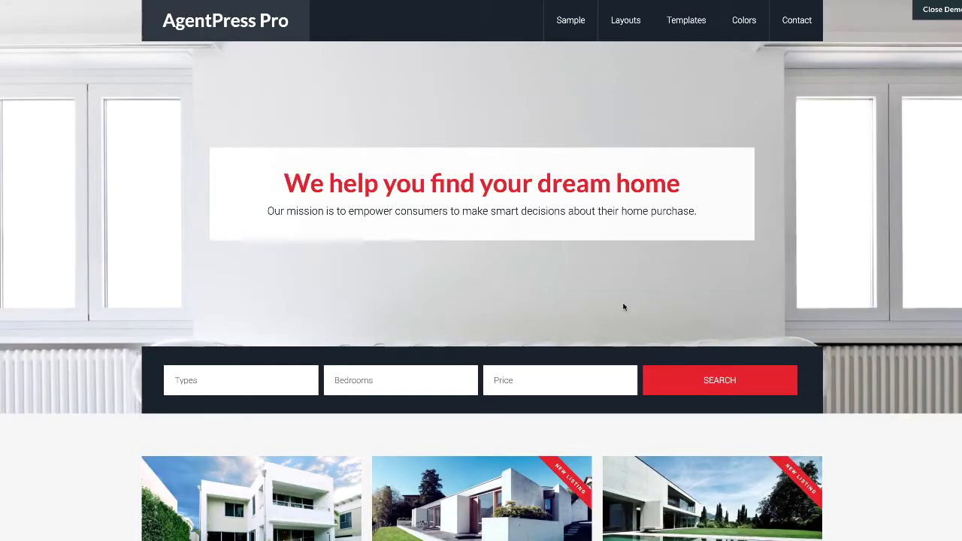
{"action": "scroll", "coordinate": [398, 429], "scroll_direction": "down", "scroll_amount": 5}
{"action": "scroll", "coordinate": [399, 429], "scroll_direction": "up", "scroll_amount": 6}
{"action": "left_click", "coordinate": [951, 10]}
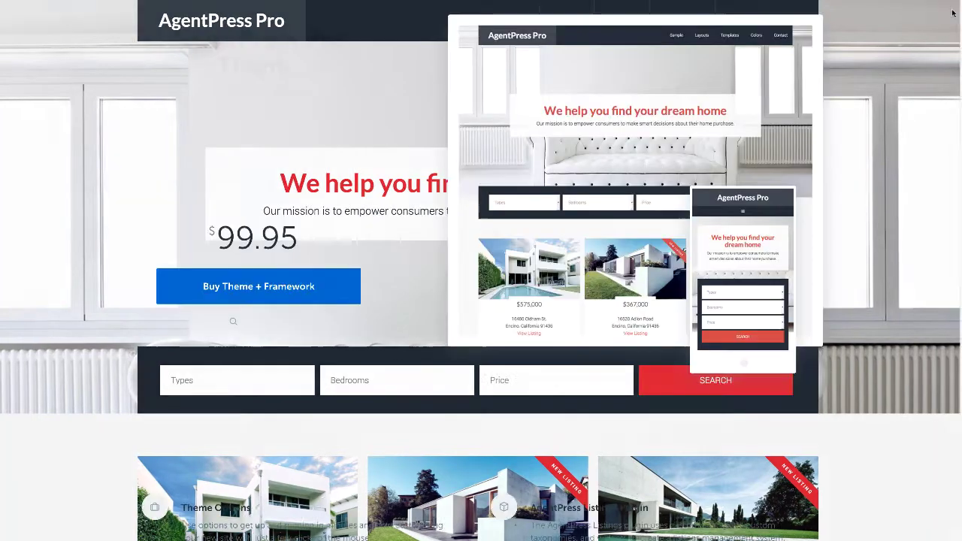
{"action": "scroll", "coordinate": [912, 246], "scroll_direction": "up", "scroll_amount": 1}
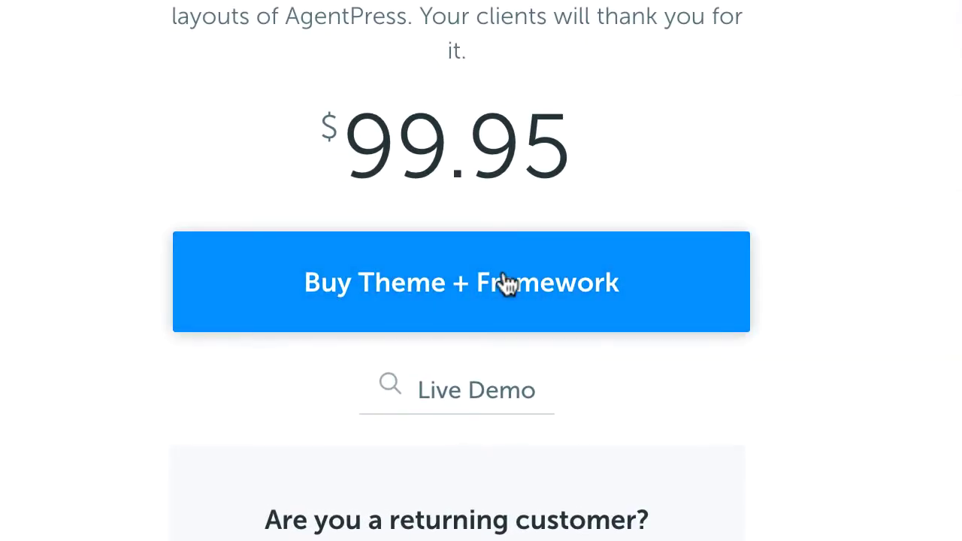
Proceed to buy the AgentPress Pro theme with its framework and download both the Genesis Framework and AgentPress Pro packages.
{"action": "left_click", "coordinate": [508, 284]}
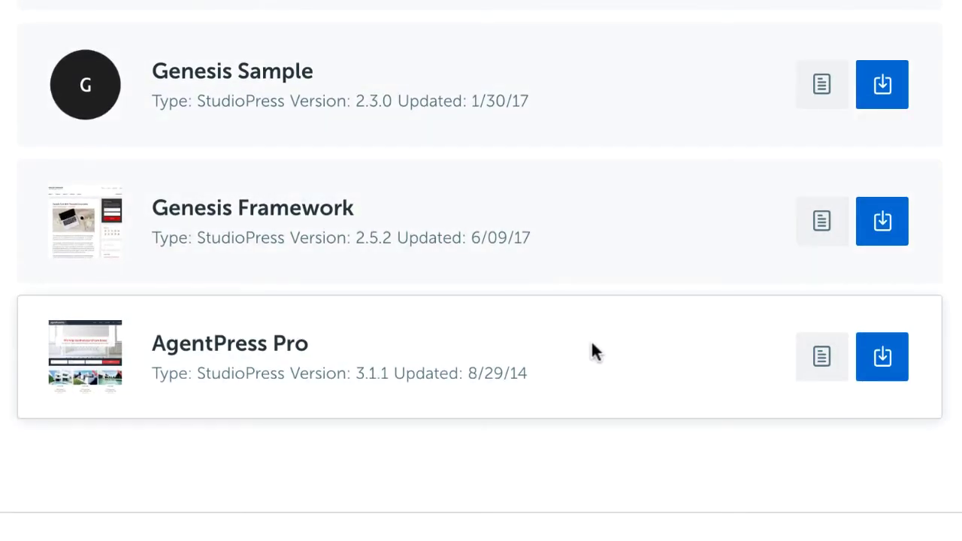
{"action": "left_click", "coordinate": [879, 238]}
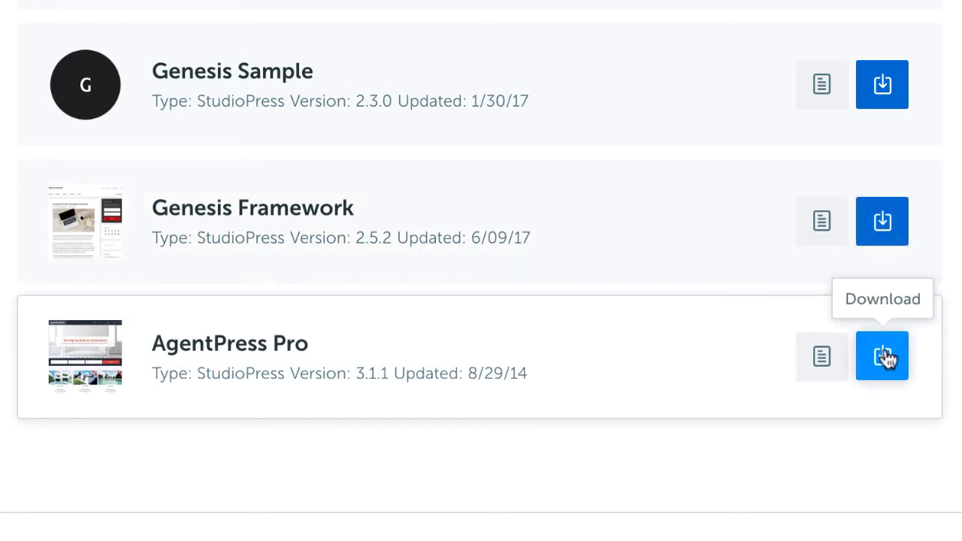
{"action": "left_click", "coordinate": [885, 358]}
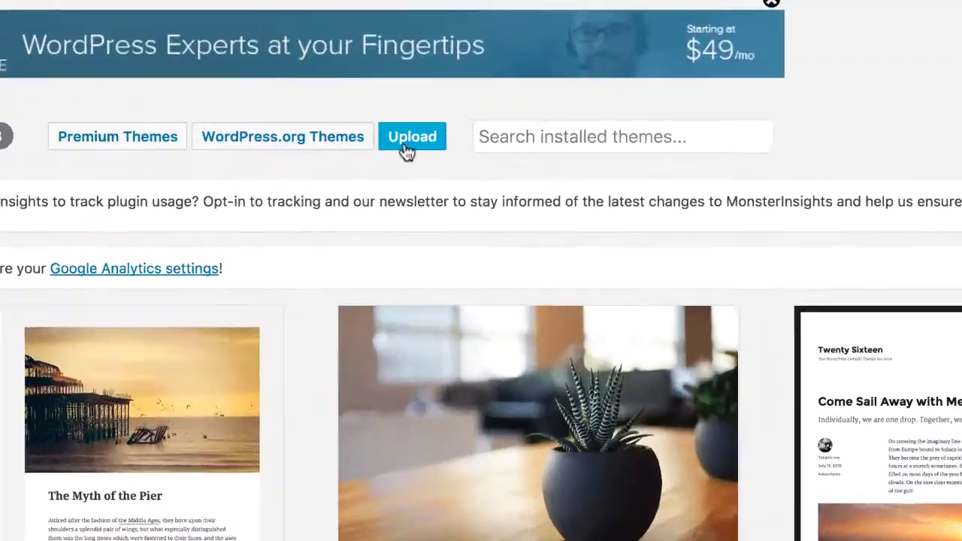
Install the Genesis parent theme in WordPress from the uploaded genesis.2.5.2.zip file and activate it.
{"action": "left_click", "coordinate": [345, 70]}
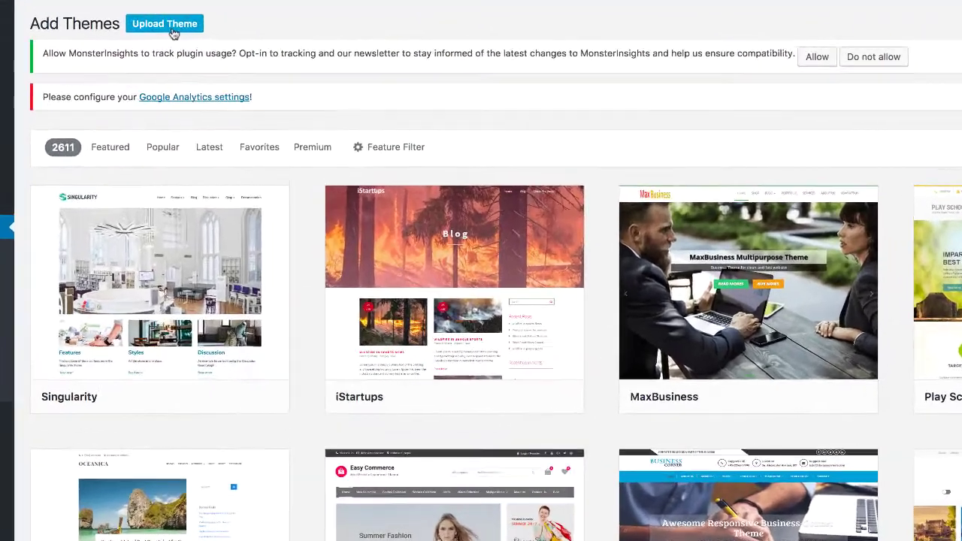
{"action": "left_click", "coordinate": [197, 33]}
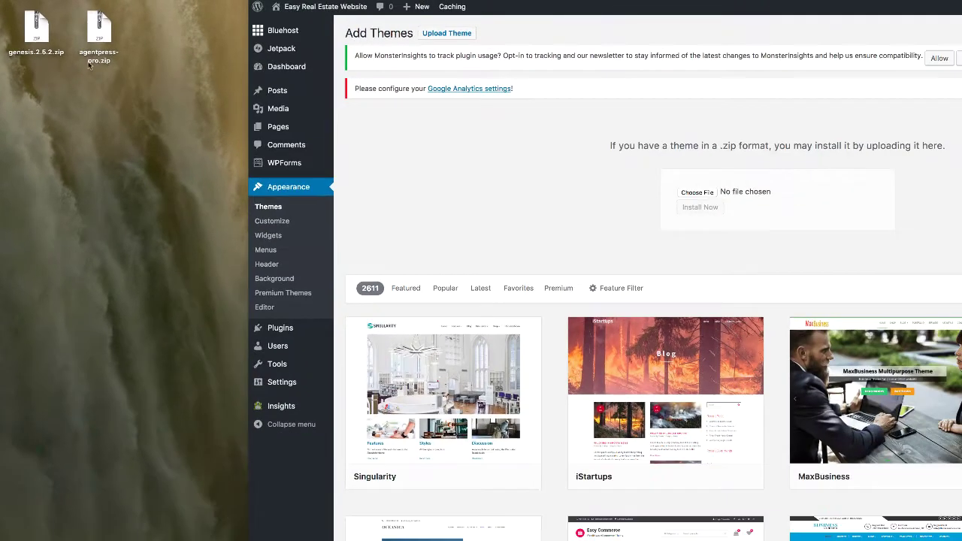
{"action": "left_click_drag", "start_coordinate": [39, 34], "coordinate": [695, 197]}
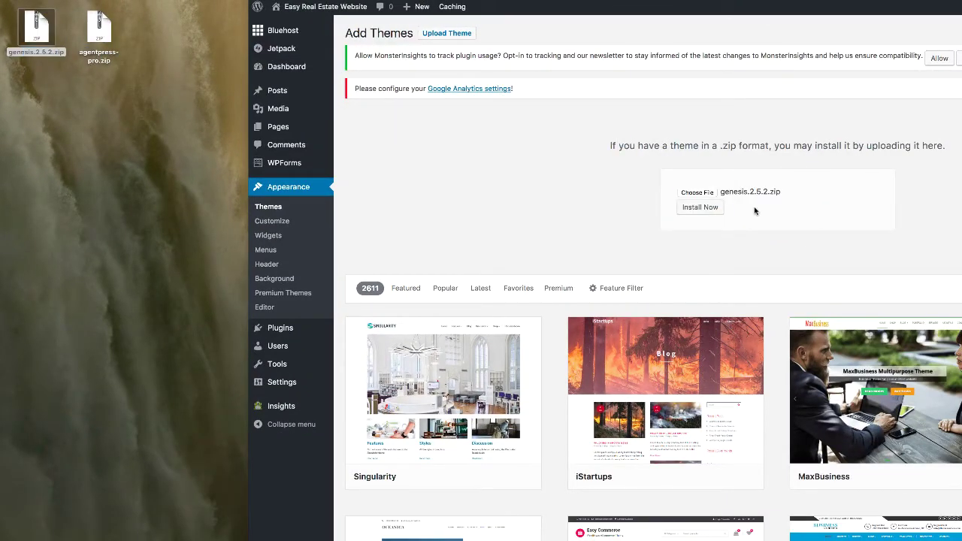
{"action": "left_click", "coordinate": [712, 209]}
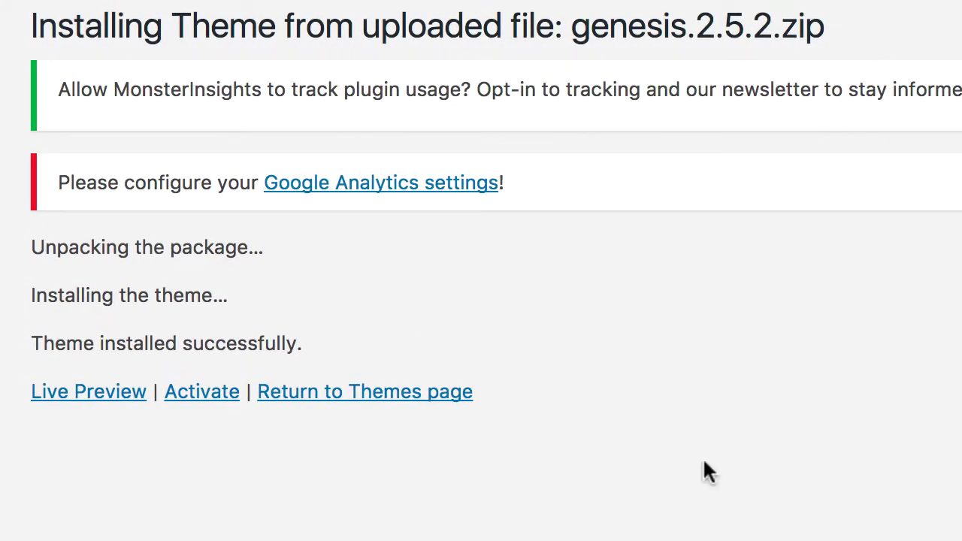
{"action": "left_click", "coordinate": [218, 393]}
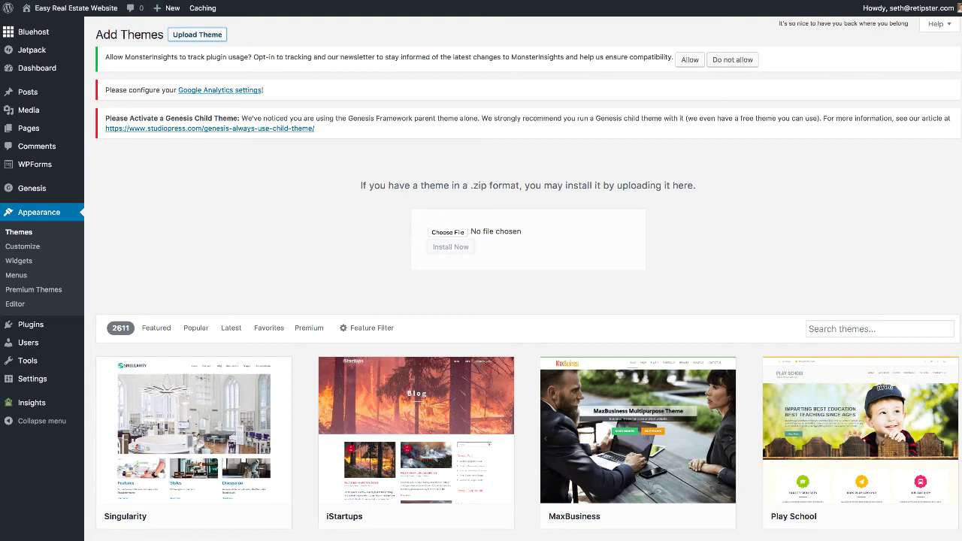
Install and activate the AgentPress Pro child theme from the uploaded agentpress-pro.zip file, and refresh the live site.
{"action": "left_click_drag", "start_coordinate": [3, 69], "coordinate": [451, 233]}
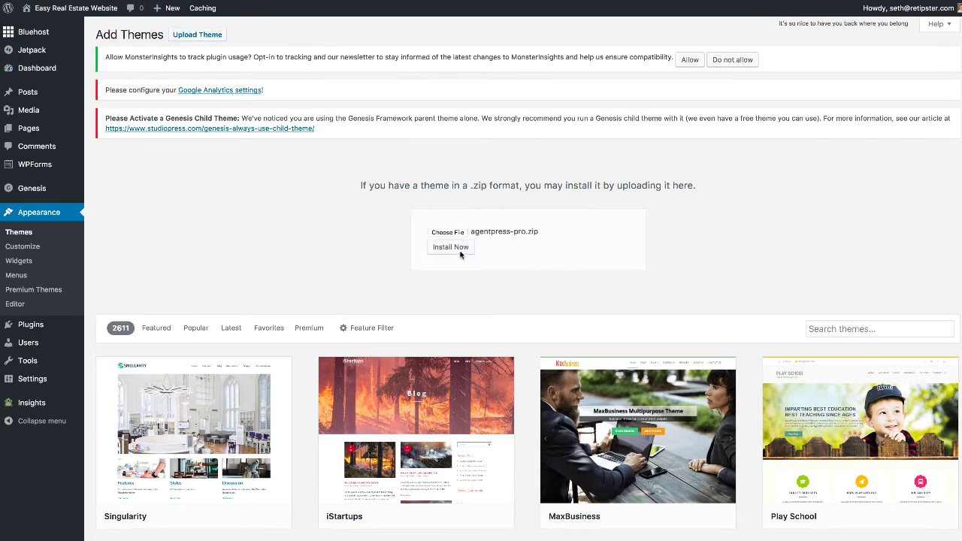
{"action": "left_click", "coordinate": [456, 249]}
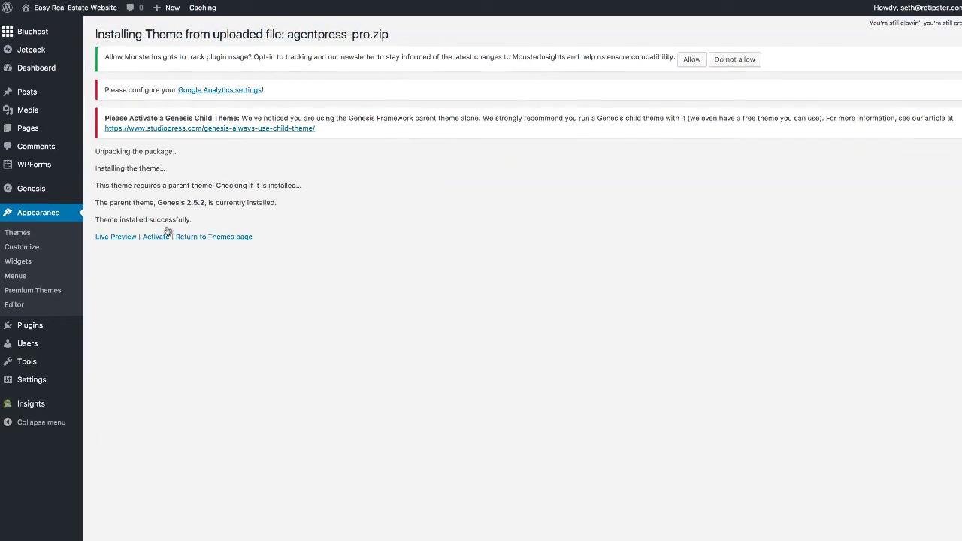
{"action": "left_click", "coordinate": [155, 237]}
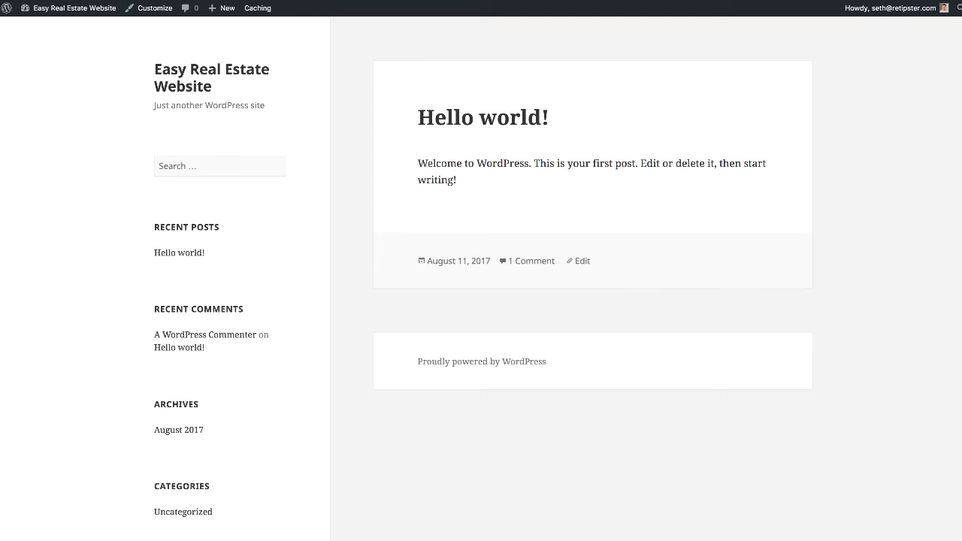
{"action": "key", "text": "super+r"}
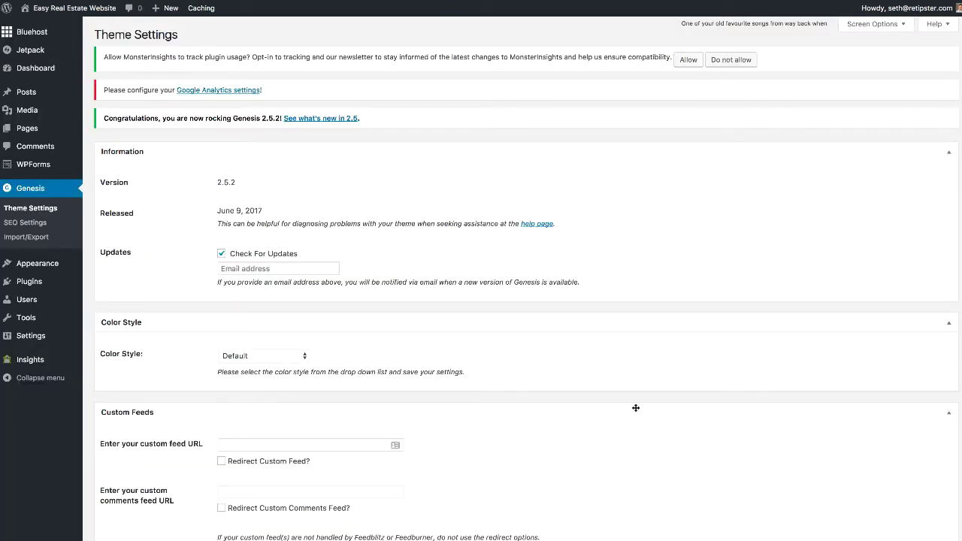
Set the color style in the Genesis theme settings to AgentPress Pro Green.
{"action": "scroll", "coordinate": [636, 408], "scroll_direction": "down", "scroll_amount": 3}
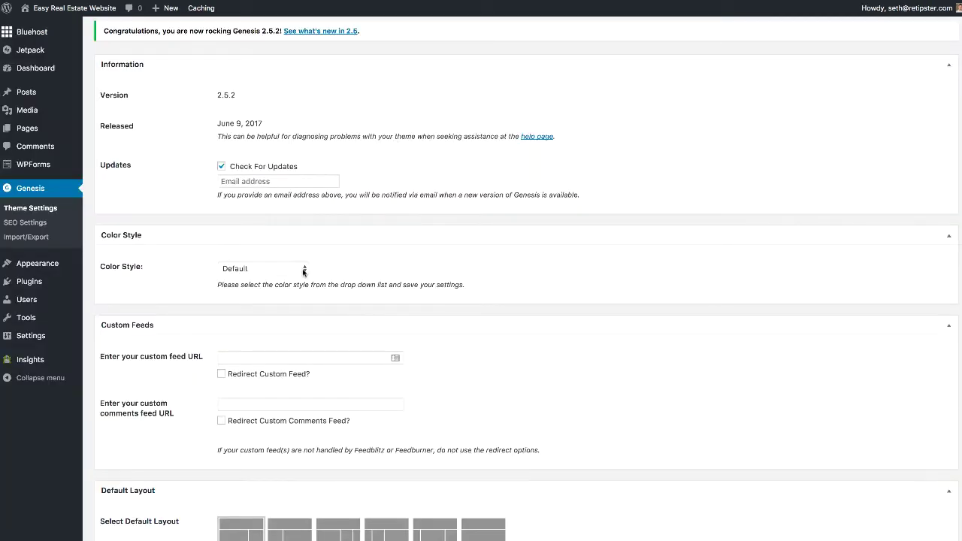
{"action": "left_click", "coordinate": [303, 272]}
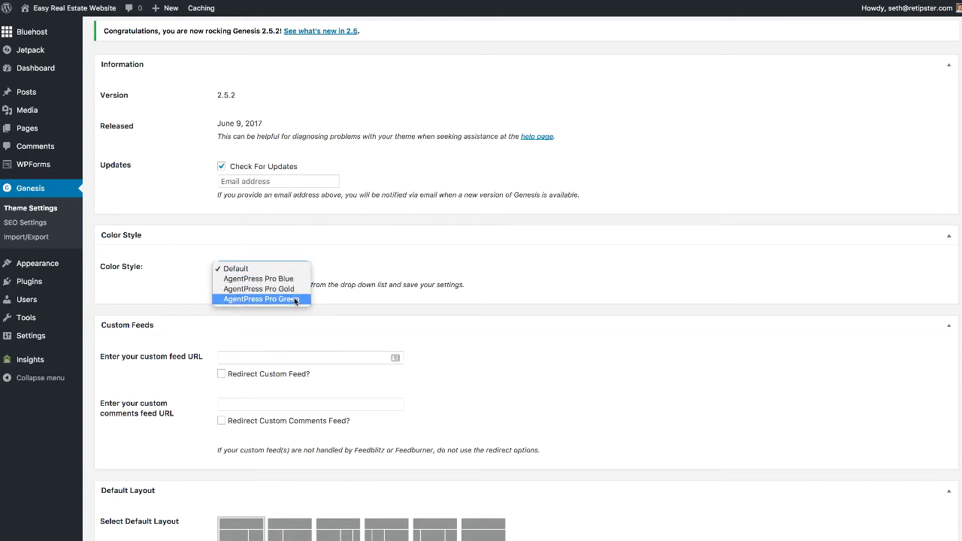
{"action": "left_click", "coordinate": [294, 299]}
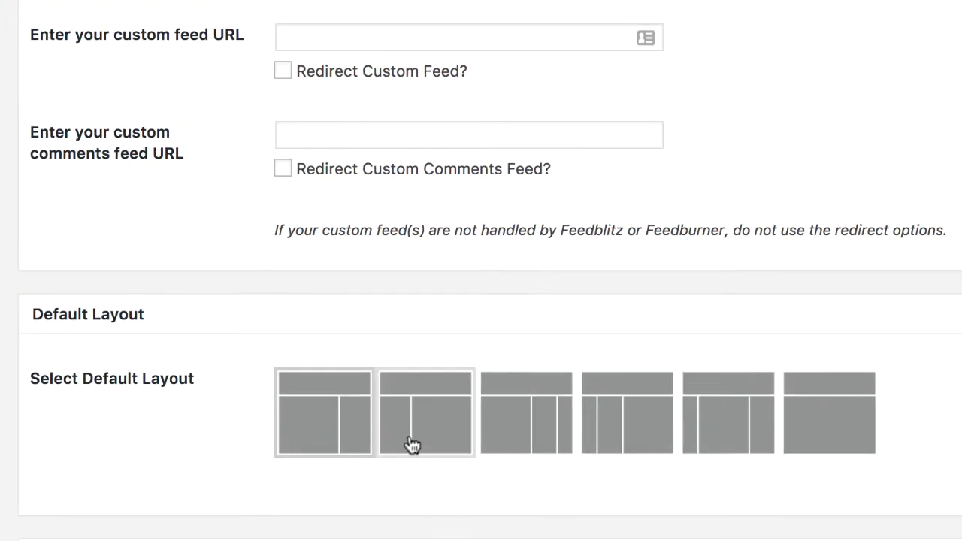
Set the default layout to a single sidebar left of the content and save the Genesis theme settings.
{"action": "left_click", "coordinate": [418, 439]}
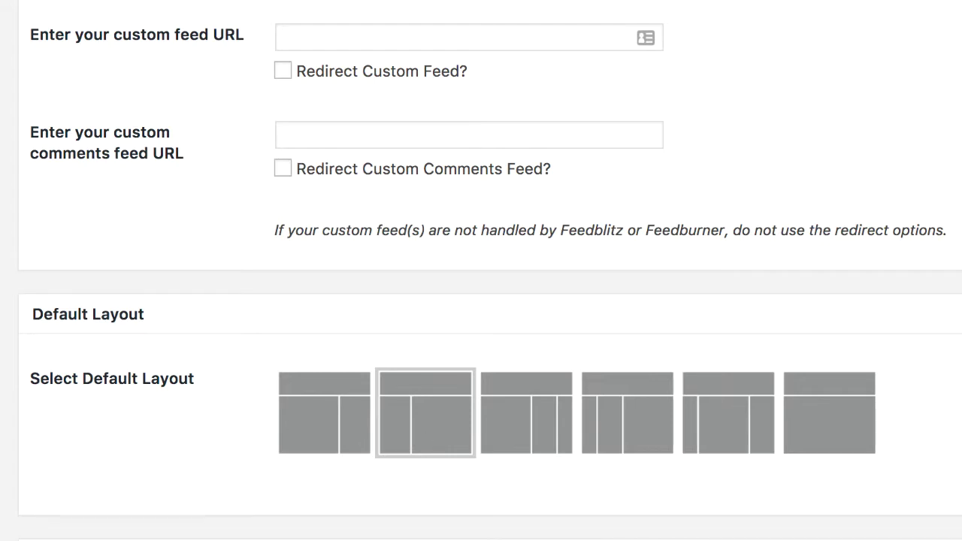
{"action": "scroll", "coordinate": [607, 441], "scroll_direction": "down", "scroll_amount": 10}
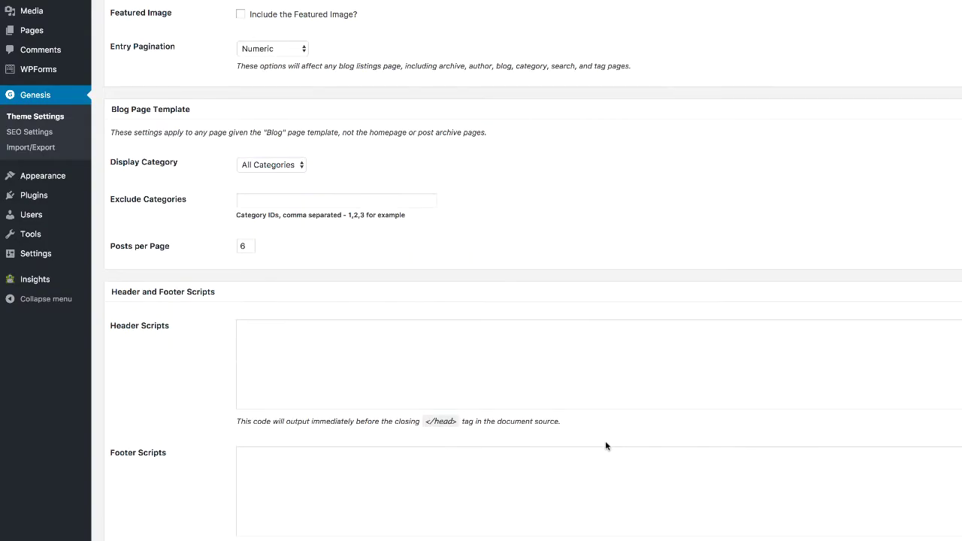
{"action": "scroll", "coordinate": [606, 443], "scroll_direction": "down", "scroll_amount": 2}
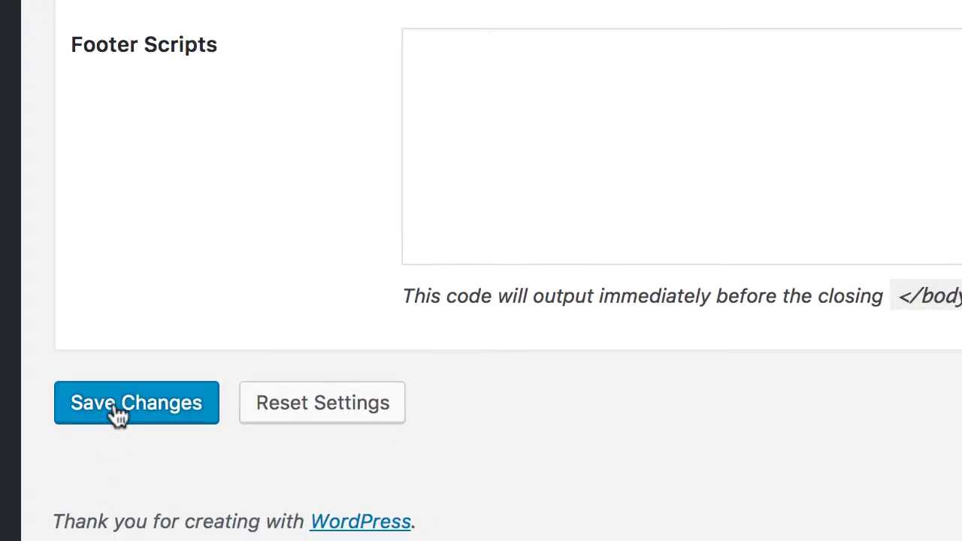
{"action": "left_click", "coordinate": [118, 415]}
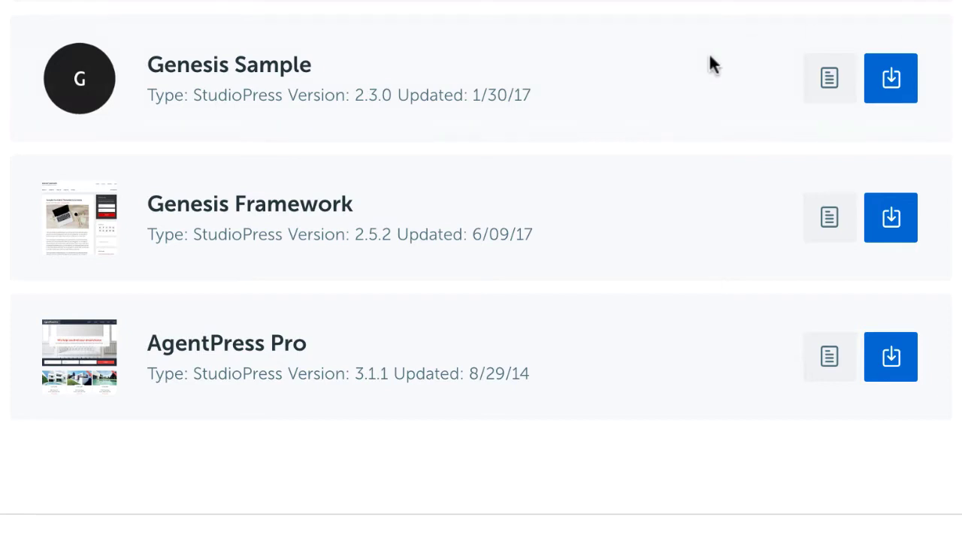
Open the AgentPress Pro setup instructions on StudioPress and review the list of documentation sections.
{"action": "left_click", "coordinate": [830, 359]}
{"action": "scroll", "coordinate": [889, 460], "scroll_direction": "down", "scroll_amount": 4}
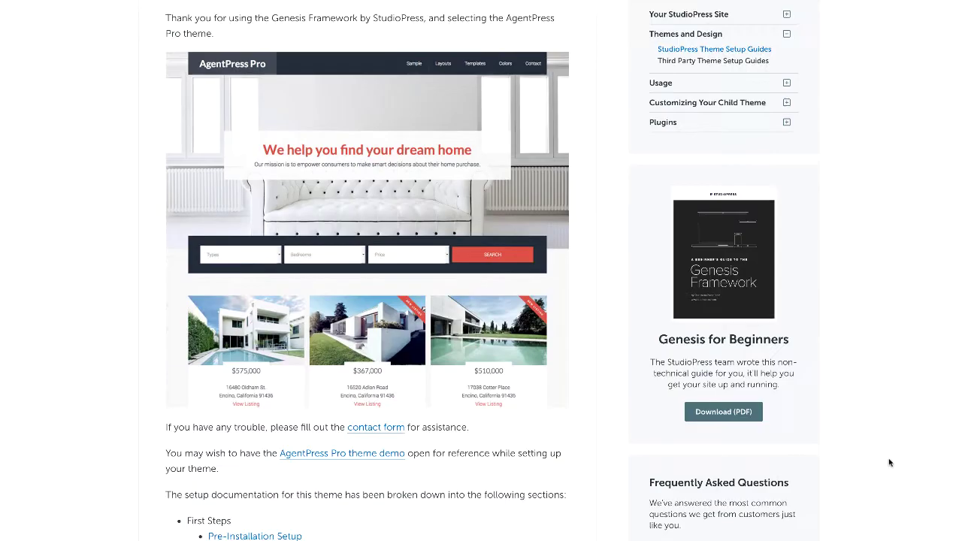
{"action": "scroll", "coordinate": [889, 462], "scroll_direction": "down", "scroll_amount": 5}
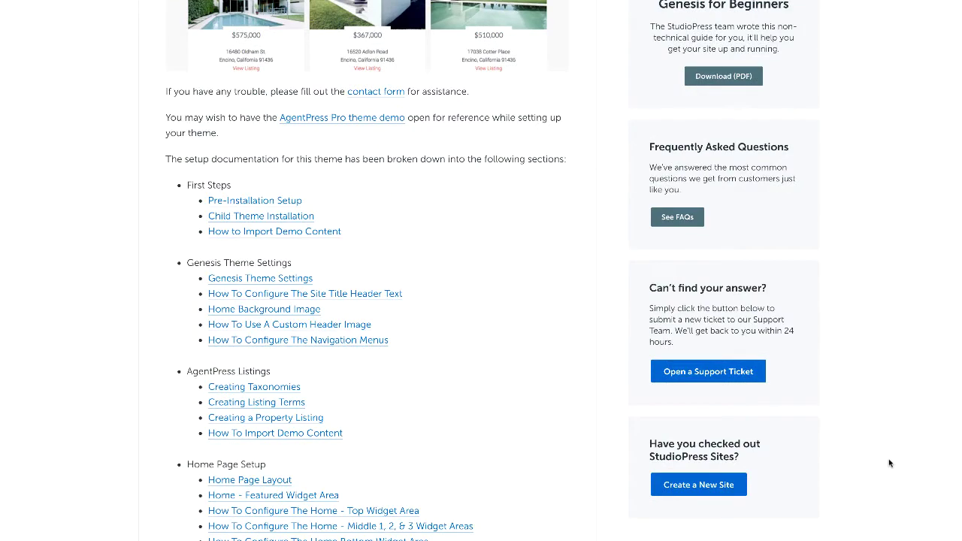
Examine the AgentPress Pro setup guide on StudioPress, from the theme overview through its list of documentation sections.
{"action": "scroll", "coordinate": [889, 463], "scroll_direction": "down", "scroll_amount": 6}
{"action": "scroll", "coordinate": [889, 464], "scroll_direction": "up", "scroll_amount": 5}
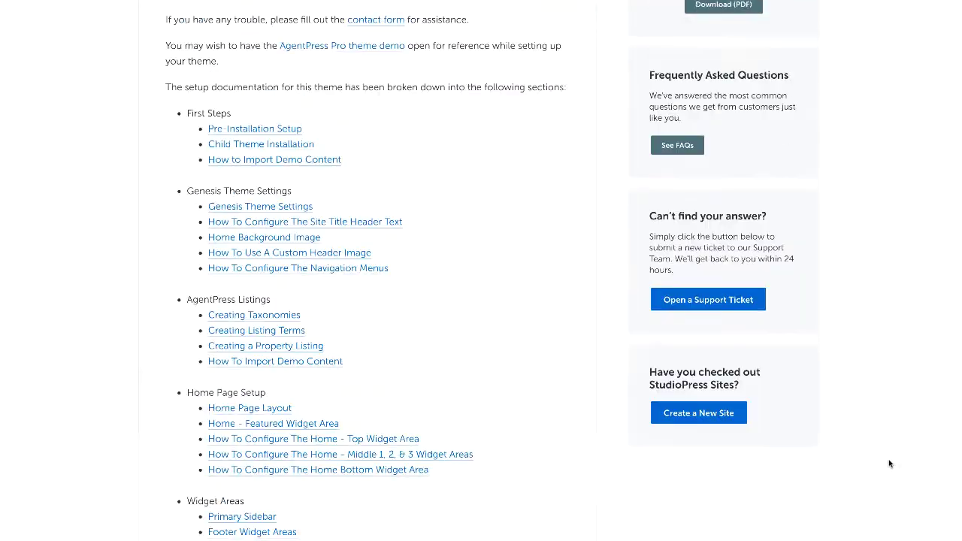
{"action": "scroll", "coordinate": [889, 462], "scroll_direction": "up", "scroll_amount": 10}
{"action": "scroll", "coordinate": [889, 461], "scroll_direction": "down", "scroll_amount": 3}
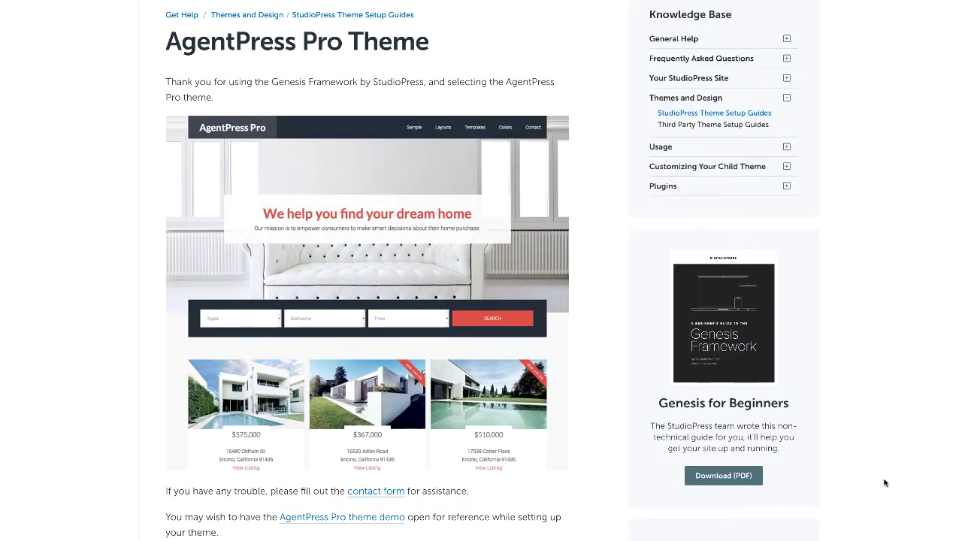
{"action": "scroll", "coordinate": [885, 482], "scroll_direction": "down", "scroll_amount": 4}
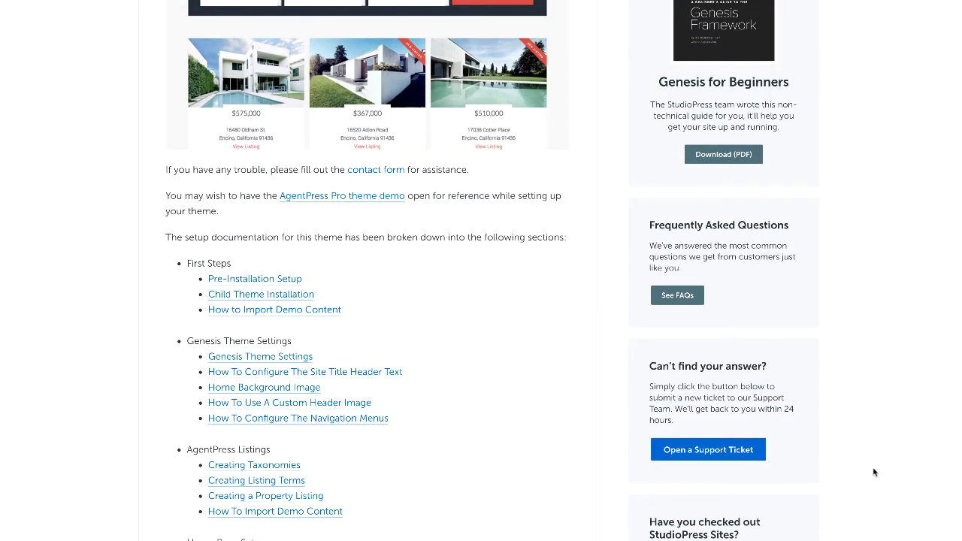
{"action": "scroll", "coordinate": [876, 476], "scroll_direction": "down", "scroll_amount": 3}
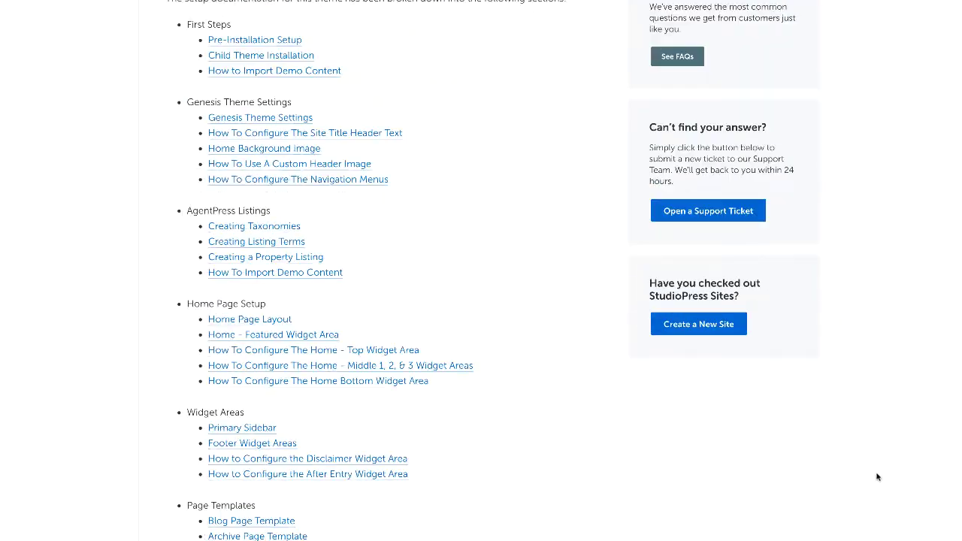
{"action": "scroll", "coordinate": [876, 477], "scroll_direction": "up", "scroll_amount": 7}
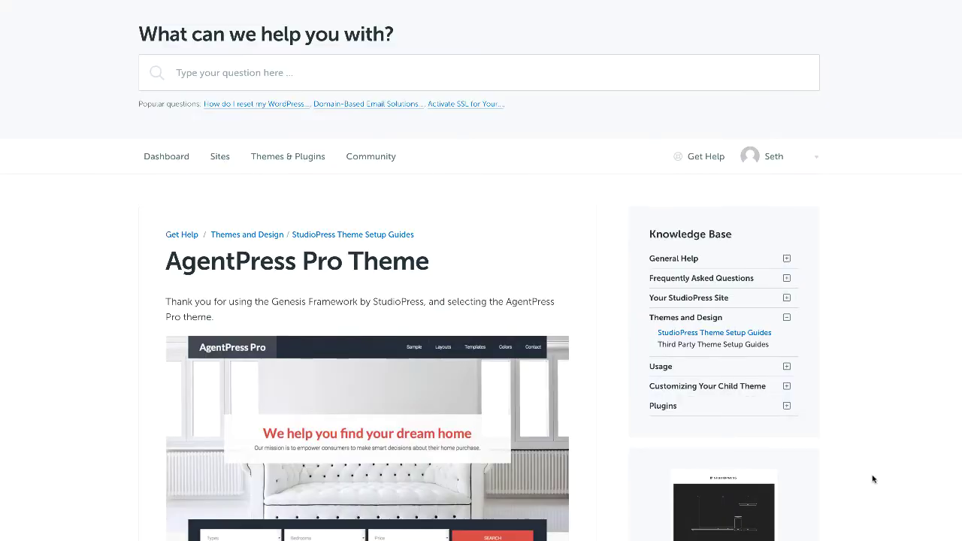
{"action": "scroll", "coordinate": [873, 481], "scroll_direction": "down", "scroll_amount": 4}
{"action": "scroll", "coordinate": [873, 481], "scroll_direction": "down", "scroll_amount": 4}
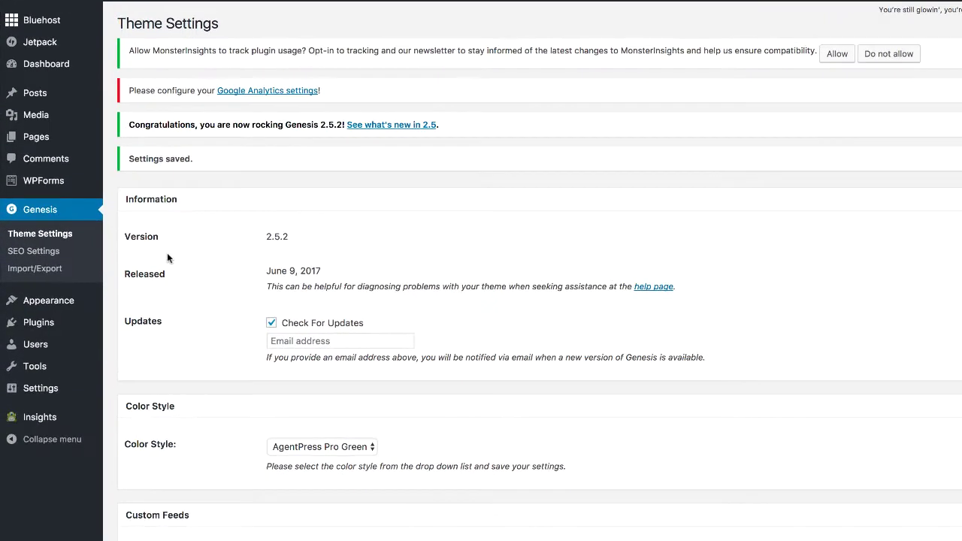
Switch back to the WordPress dashboard and review the list of installed plugins.
{"action": "mouse_move", "coordinate": [33, 326]}
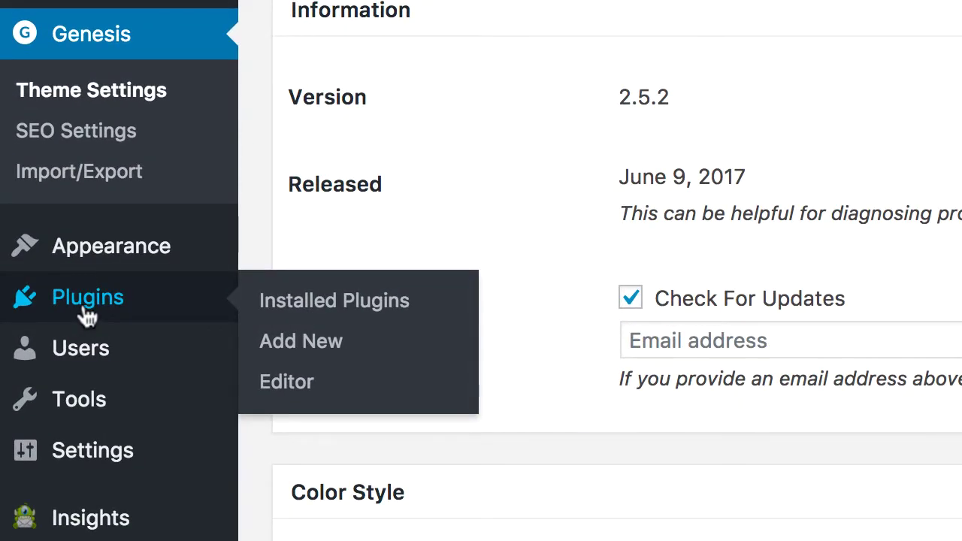
{"action": "left_click", "coordinate": [91, 319]}
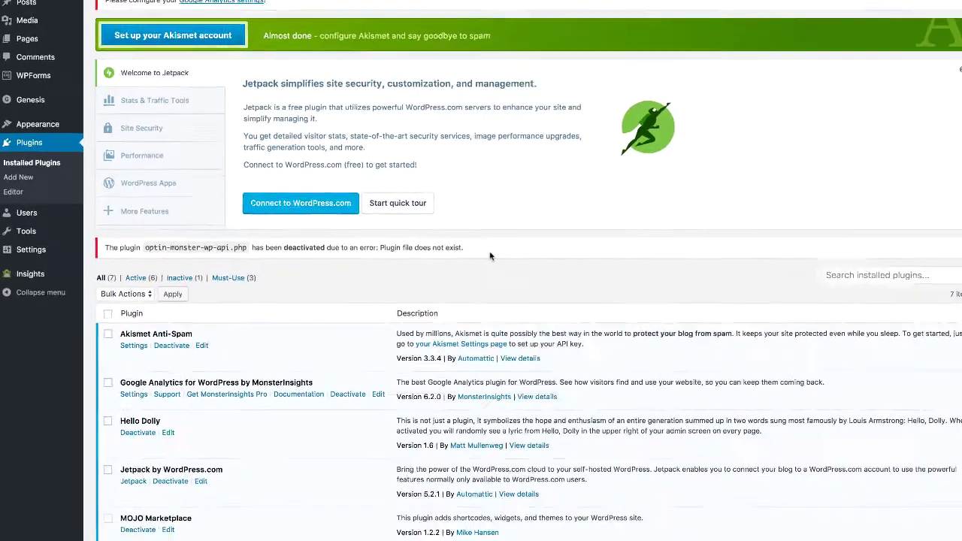
{"action": "scroll", "coordinate": [482, 253], "scroll_direction": "down", "scroll_amount": 4}
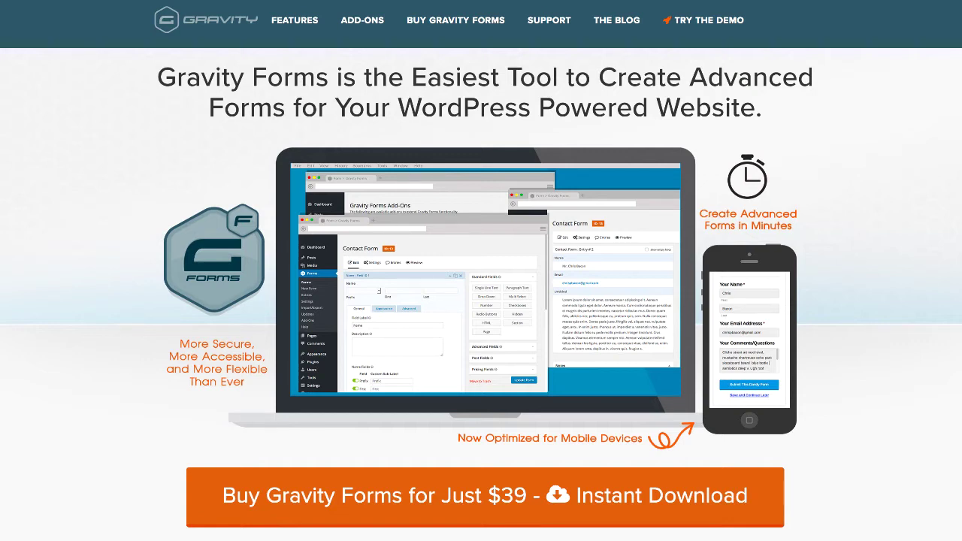
On the Gravity Forms website, buy the $39 Personal License and pay for it with the PayPal balance.
{"action": "left_click", "coordinate": [454, 23]}
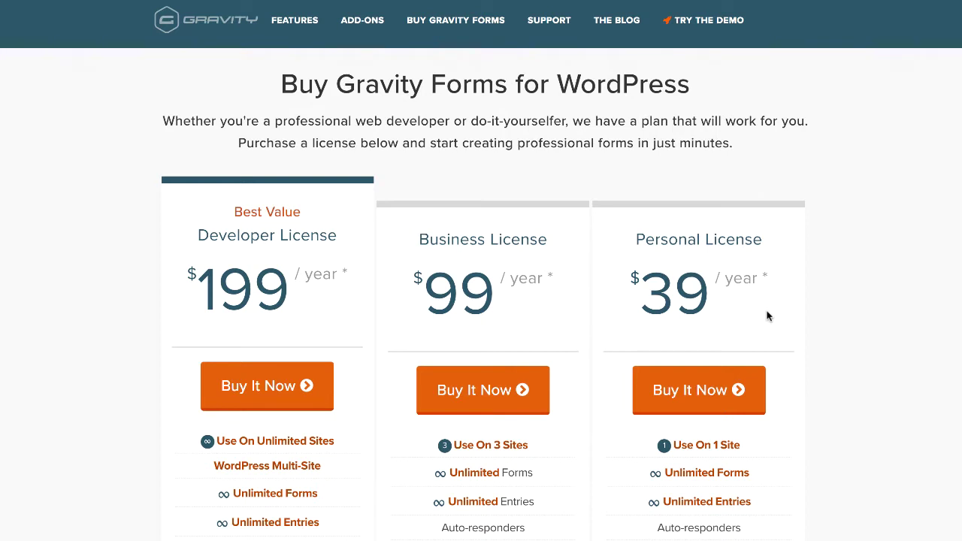
{"action": "left_click", "coordinate": [667, 391]}
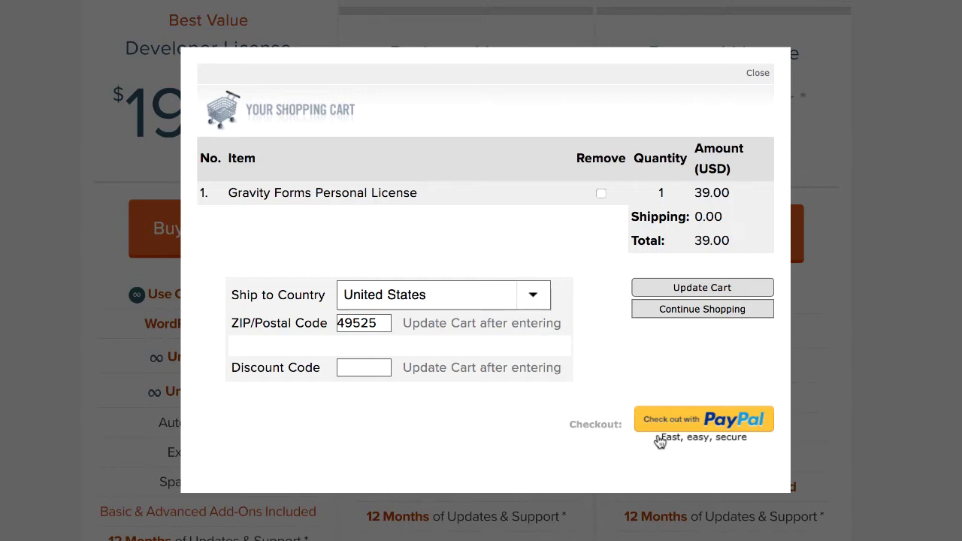
{"action": "left_click", "coordinate": [712, 424]}
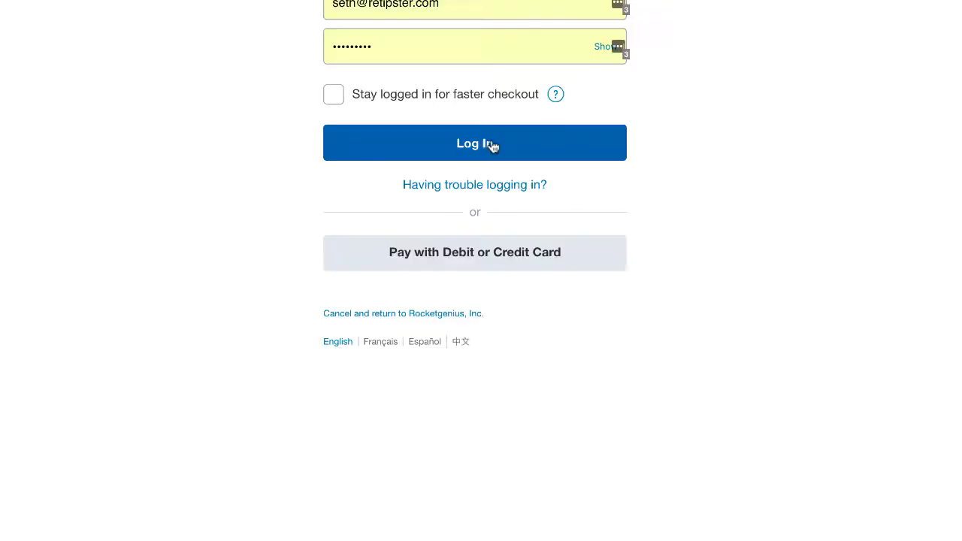
{"action": "left_click", "coordinate": [489, 146]}
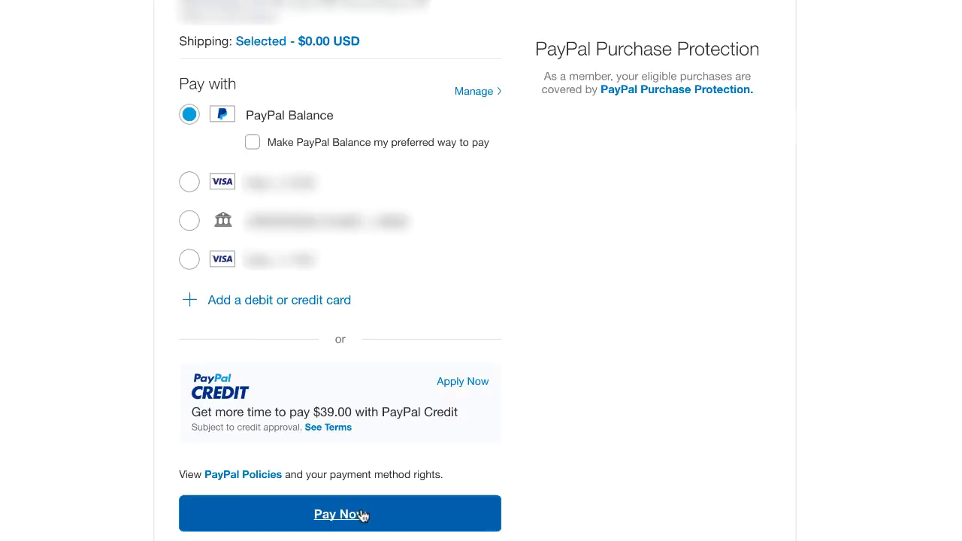
{"action": "left_click", "coordinate": [337, 516]}
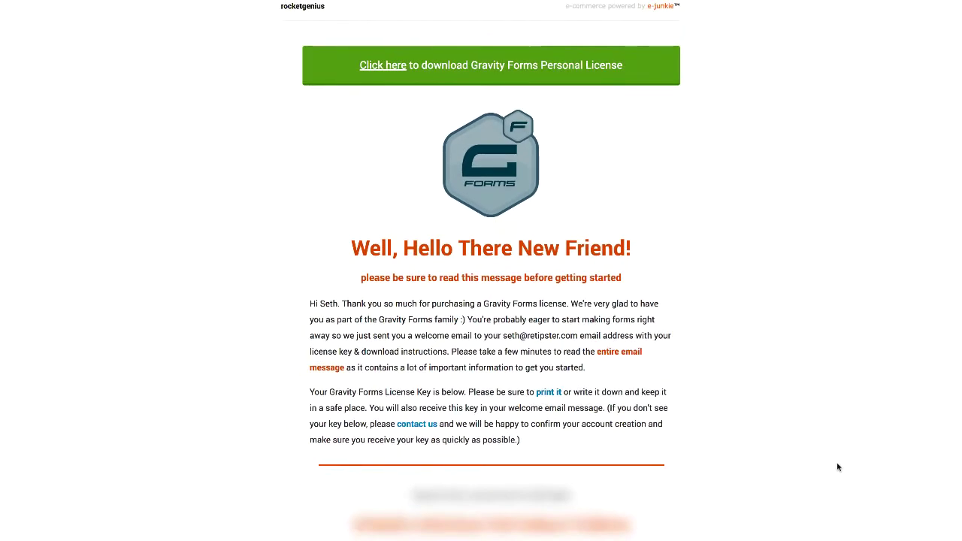
Copy the Gravity Forms license key from the purchase confirmation page and download the Gravity Forms Personal License files.
{"action": "double_click", "coordinate": [525, 525]}
{"action": "right_click", "coordinate": [525, 525]}
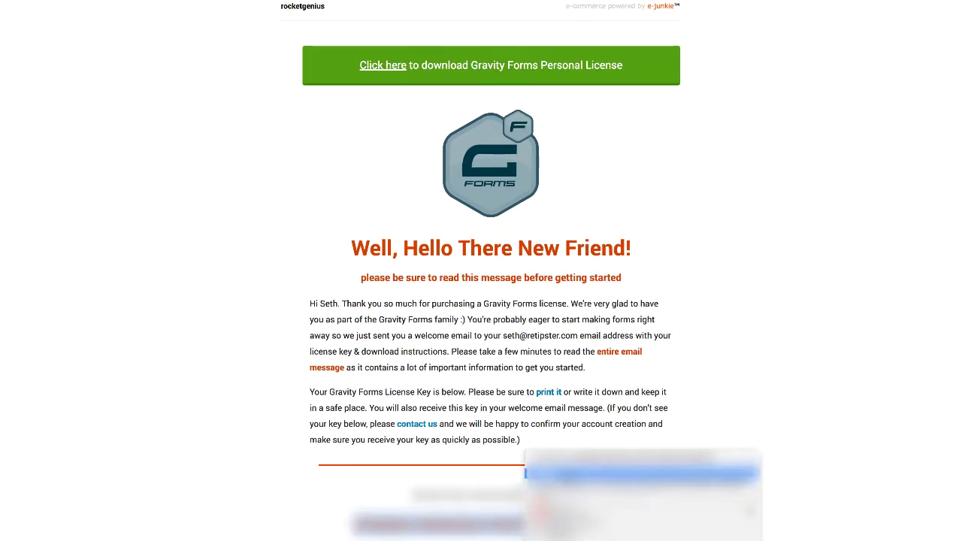
{"action": "left_click", "coordinate": [571, 464]}
{"action": "left_click", "coordinate": [793, 462]}
{"action": "left_click", "coordinate": [390, 67]}
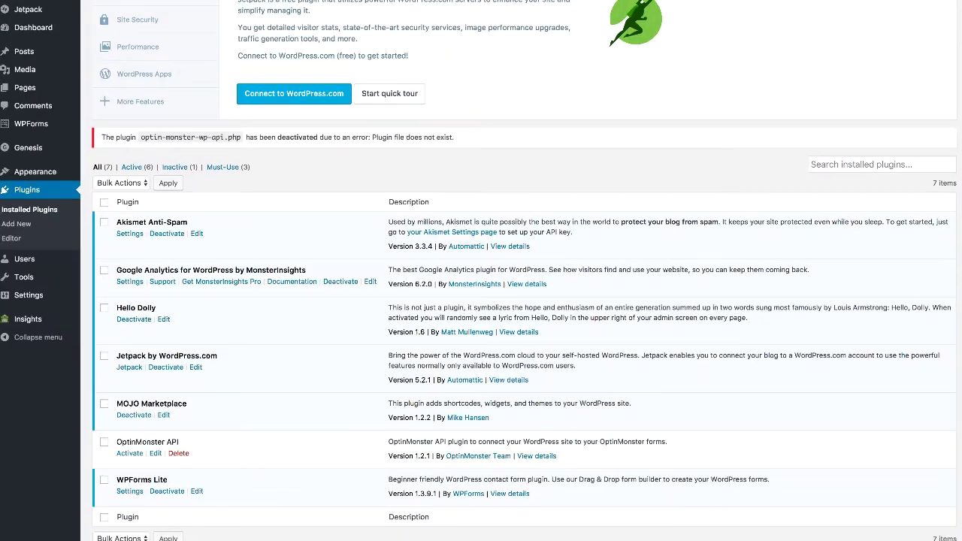
Upload gravityforms_2.2.4.1.zip as a new plugin in WordPress, install it and activate it.
{"action": "scroll", "coordinate": [339, 305], "scroll_direction": "up", "scroll_amount": 5}
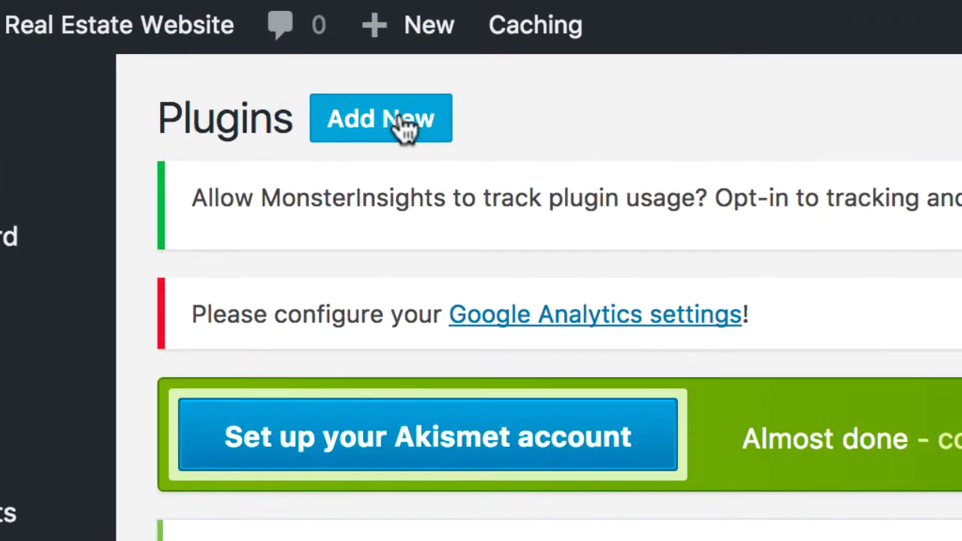
{"action": "left_click", "coordinate": [399, 115]}
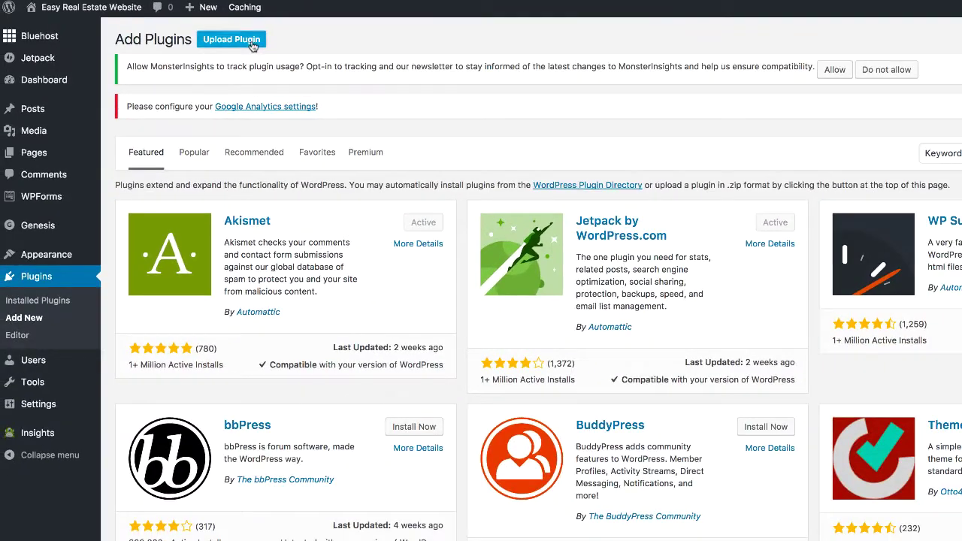
{"action": "left_click", "coordinate": [269, 51]}
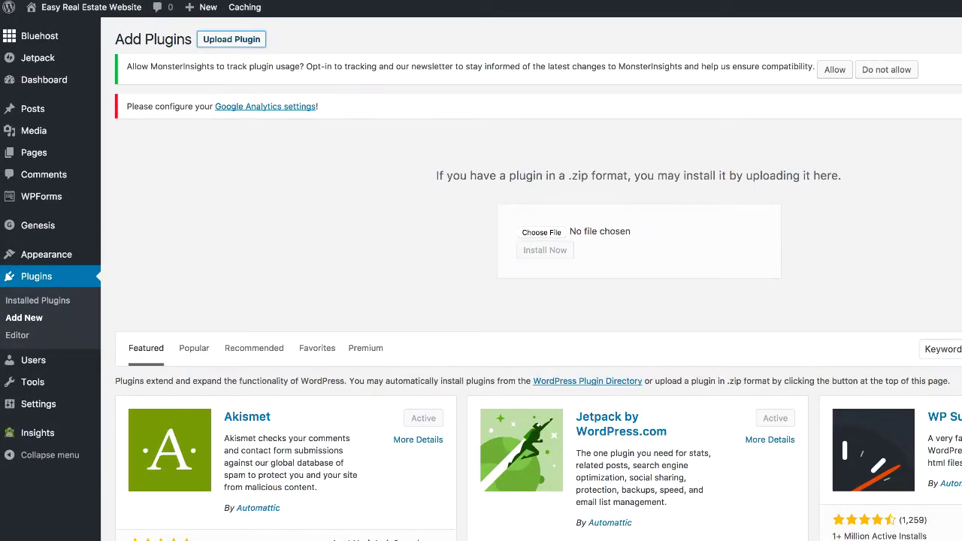
{"action": "left_click_drag", "start_coordinate": [4, 143], "coordinate": [541, 232]}
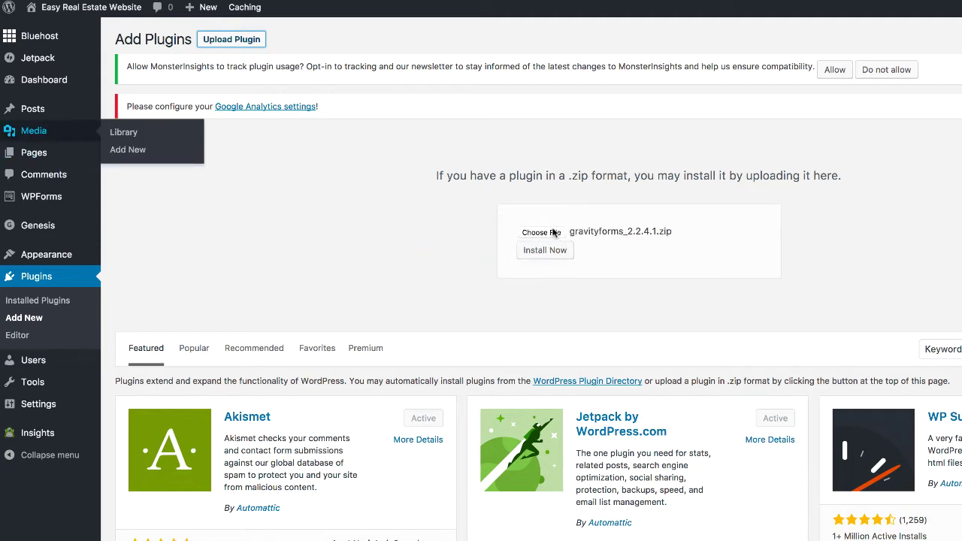
{"action": "left_click", "coordinate": [556, 251]}
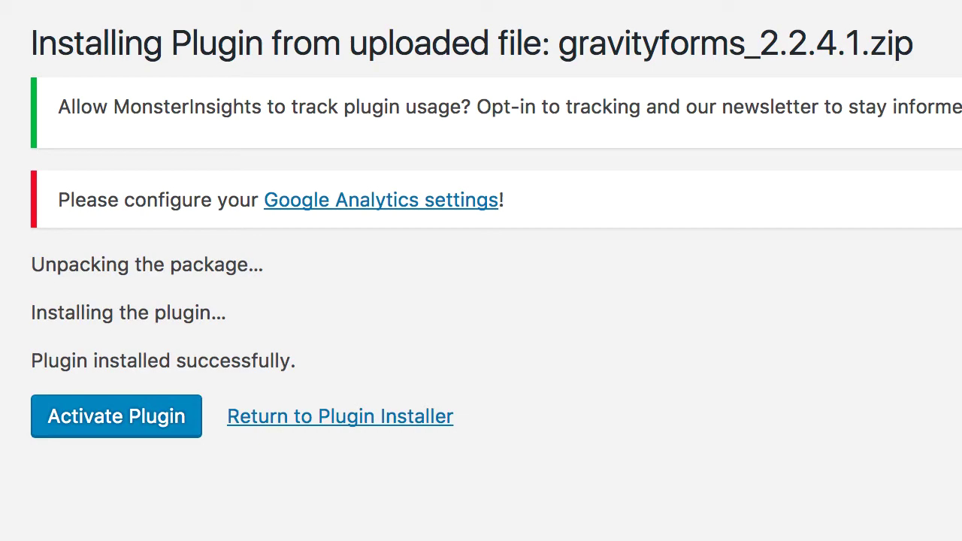
{"action": "left_click", "coordinate": [128, 425]}
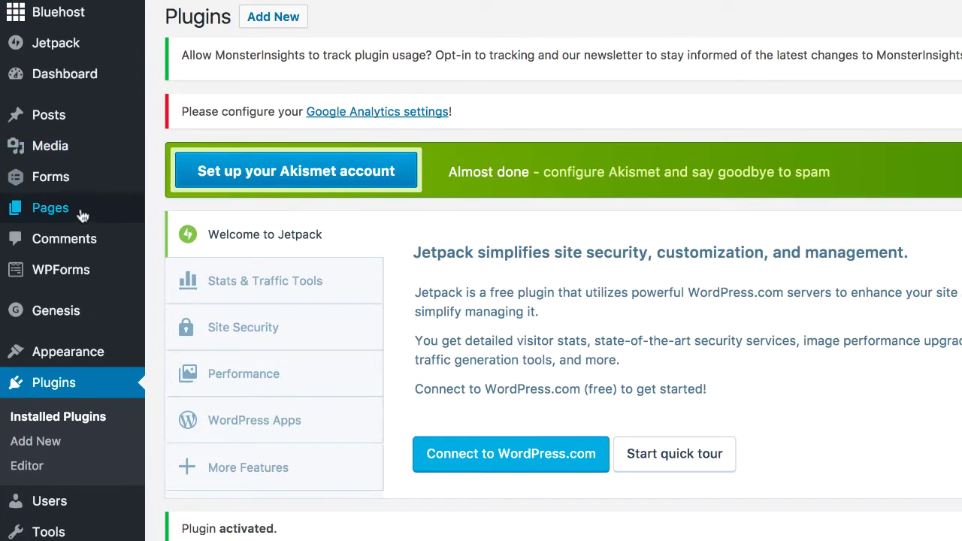
Open the Gravity Forms setup wizard, paste the license key and continue to the background updates settings.
{"action": "mouse_move", "coordinate": [53, 190]}
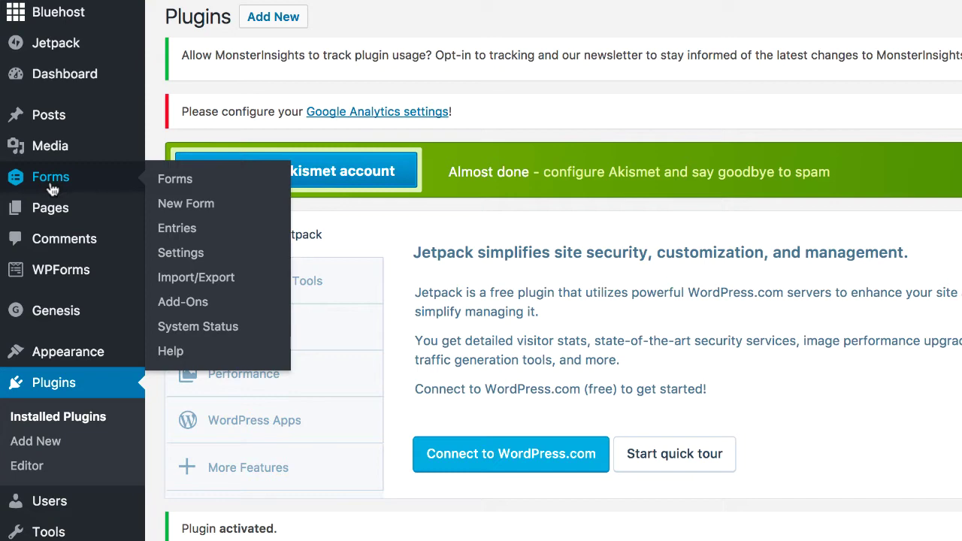
{"action": "left_click", "coordinate": [175, 180]}
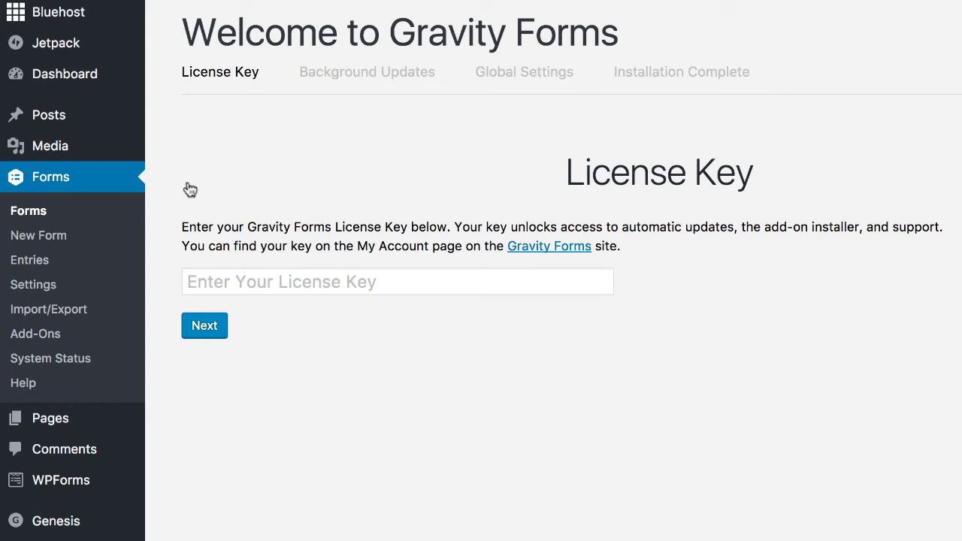
{"action": "left_click", "coordinate": [327, 283]}
{"action": "key", "text": "ctrl+v"}
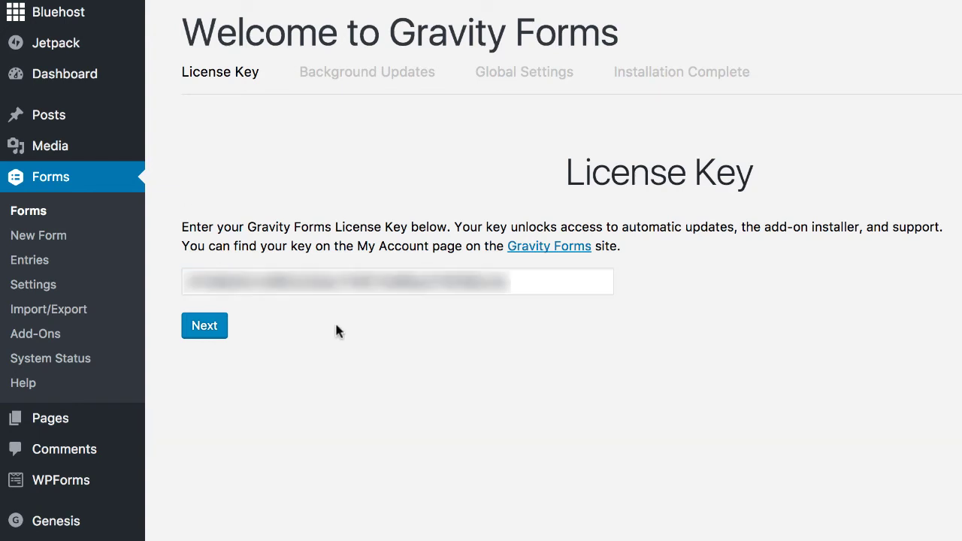
{"action": "left_click", "coordinate": [210, 327]}
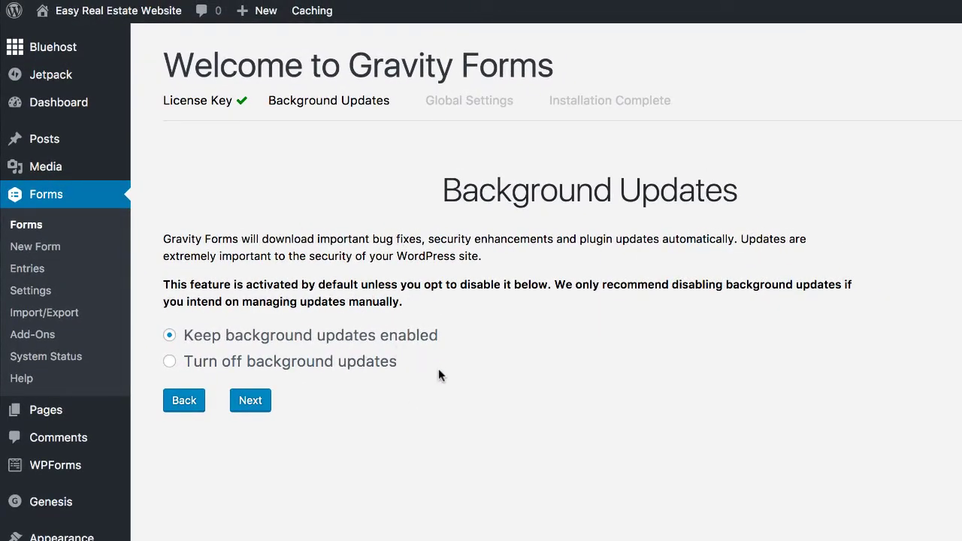
Keep background updates enabled, go through the global settings and complete the Gravity Forms installation.
{"action": "left_click", "coordinate": [259, 406]}
{"action": "left_click", "coordinate": [457, 255]}
{"action": "left_click", "coordinate": [460, 269]}
{"action": "left_click", "coordinate": [250, 512]}
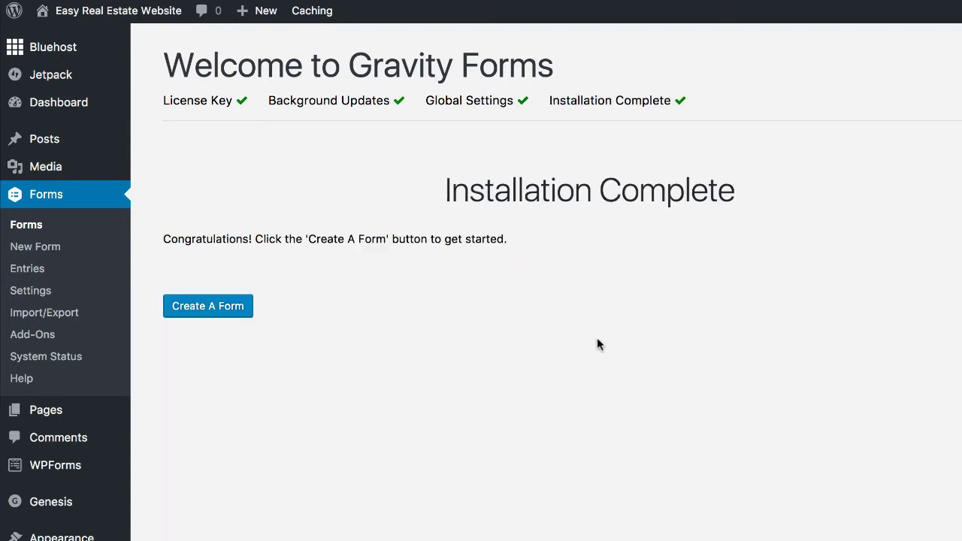
Create a new form titled "Sell Your Property" without a description and look over its empty form editor.
{"action": "left_click", "coordinate": [235, 306]}
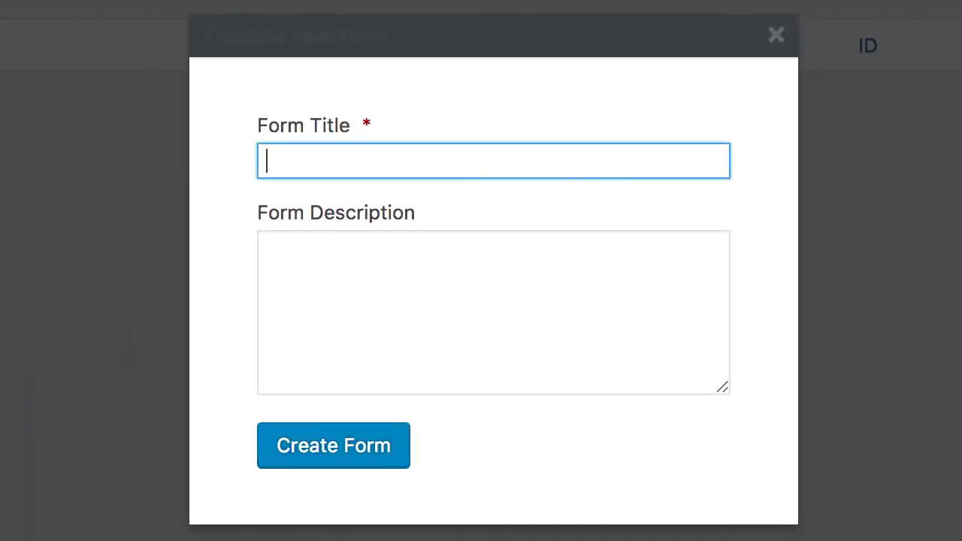
{"action": "type", "text": "Sell Your Property"}
{"action": "key", "text": "Tab"}
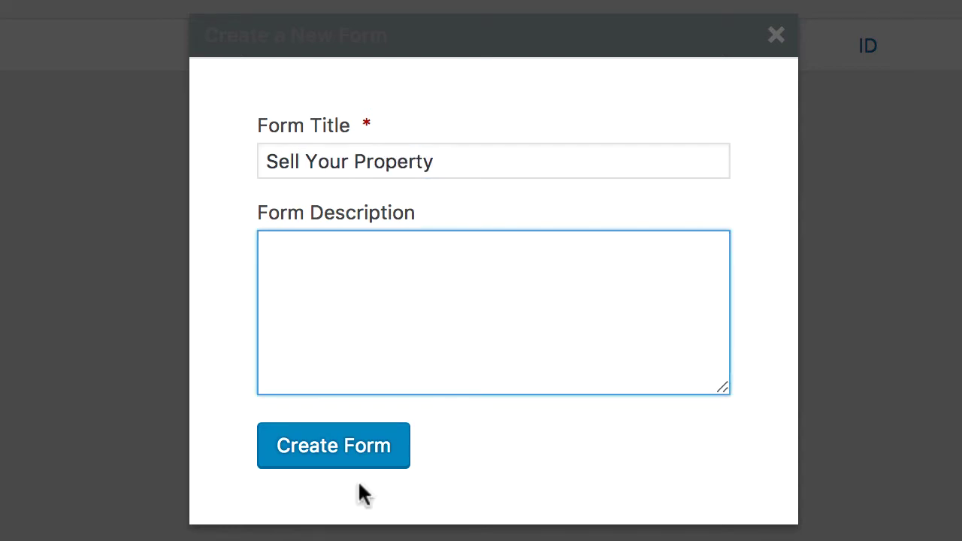
{"action": "left_click", "coordinate": [355, 457]}
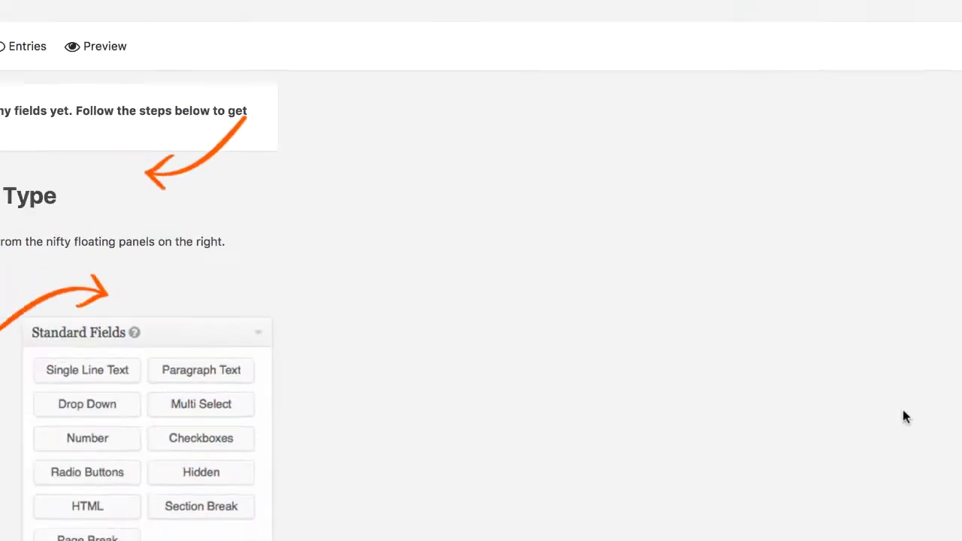
{"action": "scroll", "coordinate": [197, 489], "scroll_direction": "down", "scroll_amount": 5}
{"action": "scroll", "coordinate": [188, 537], "scroll_direction": "up", "scroll_amount": 5}
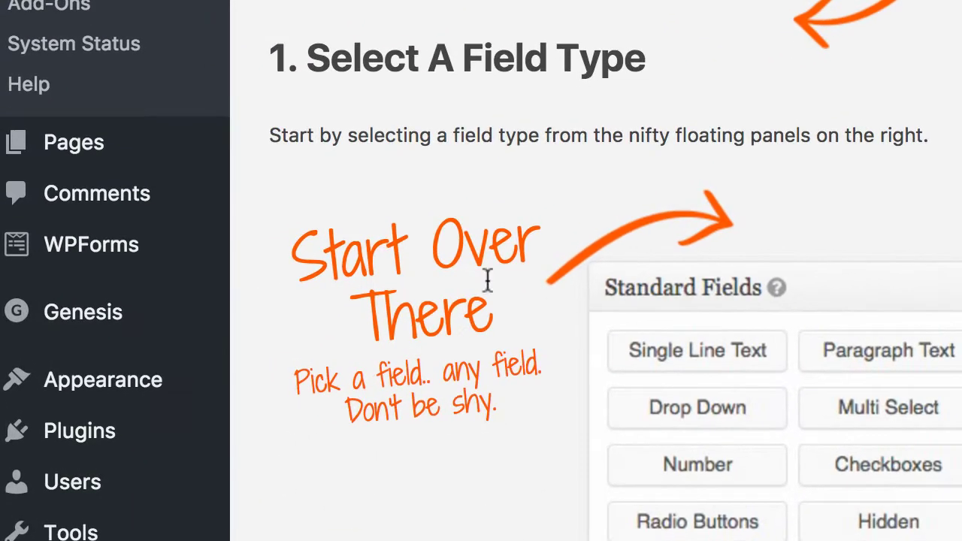
Open the list of all pages and view Sample Page in a new browser tab.
{"action": "mouse_move", "coordinate": [31, 278]}
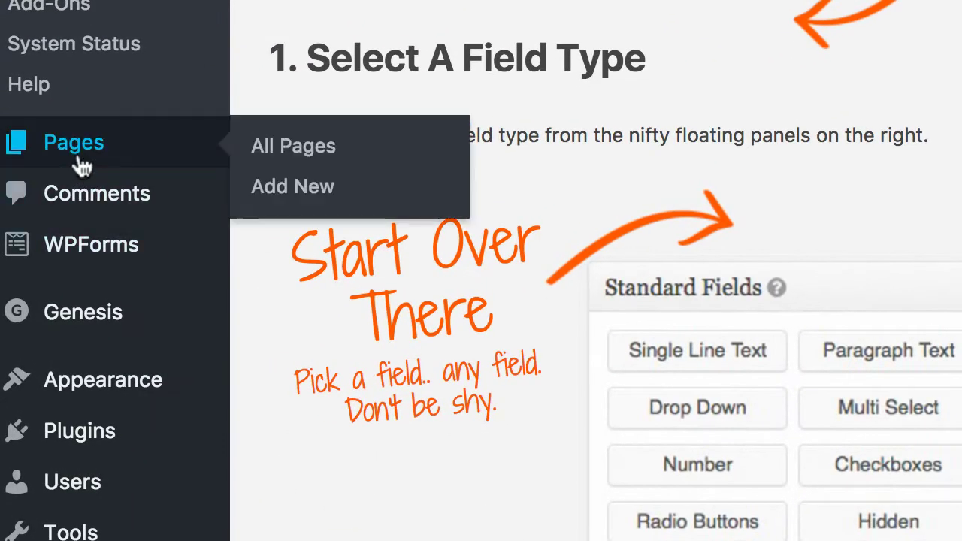
{"action": "left_click", "coordinate": [78, 159]}
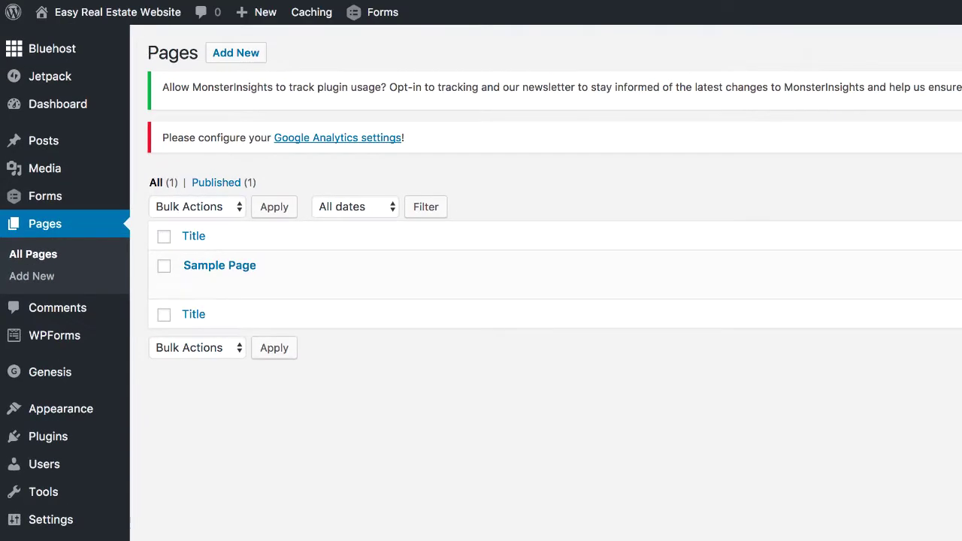
{"action": "mouse_move", "coordinate": [248, 263]}
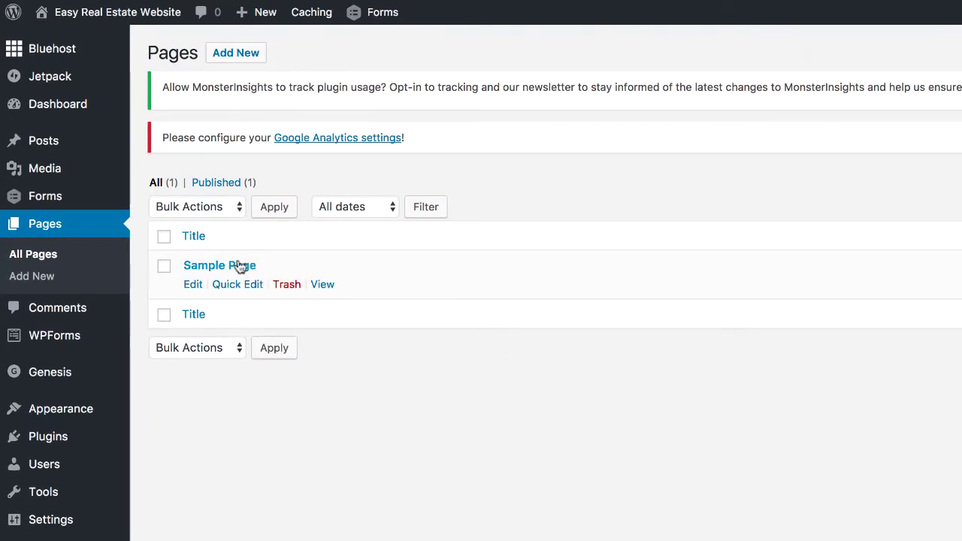
{"action": "right_click", "coordinate": [323, 284]}
{"action": "left_click", "coordinate": [346, 283]}
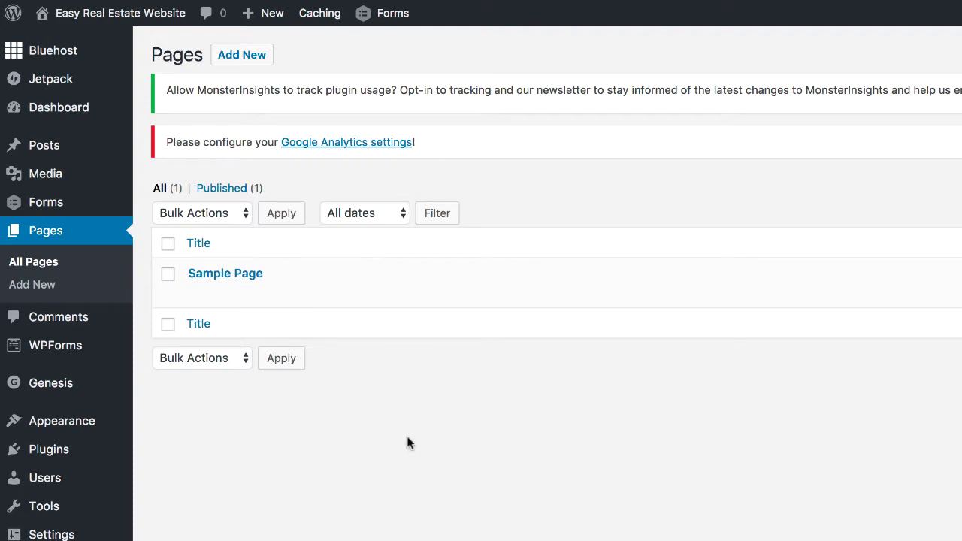
Open Sample Page for editing and change its page title to "Home".
{"action": "left_click", "coordinate": [198, 293]}
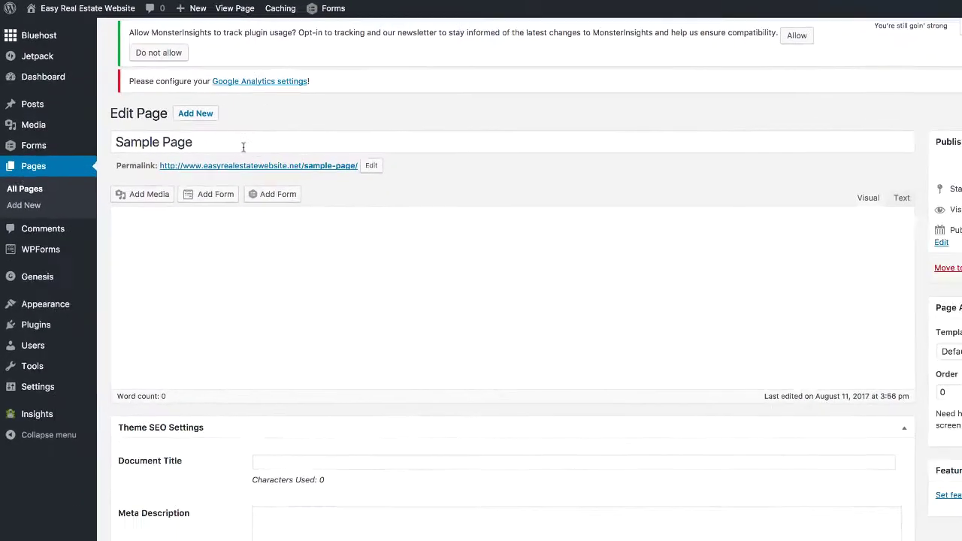
{"action": "left_click", "coordinate": [200, 134]}
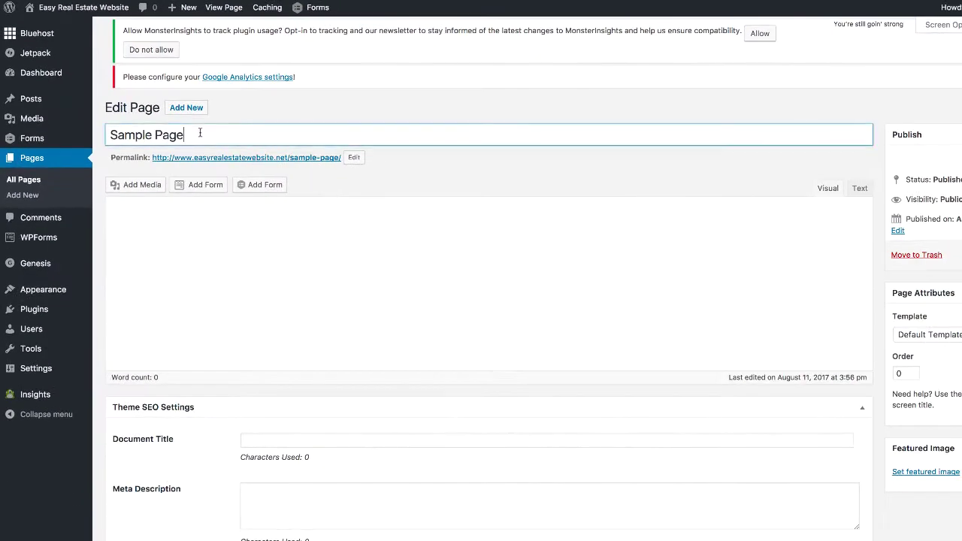
{"action": "triple_click", "coordinate": [136, 134]}
{"action": "type", "text": "Home"}
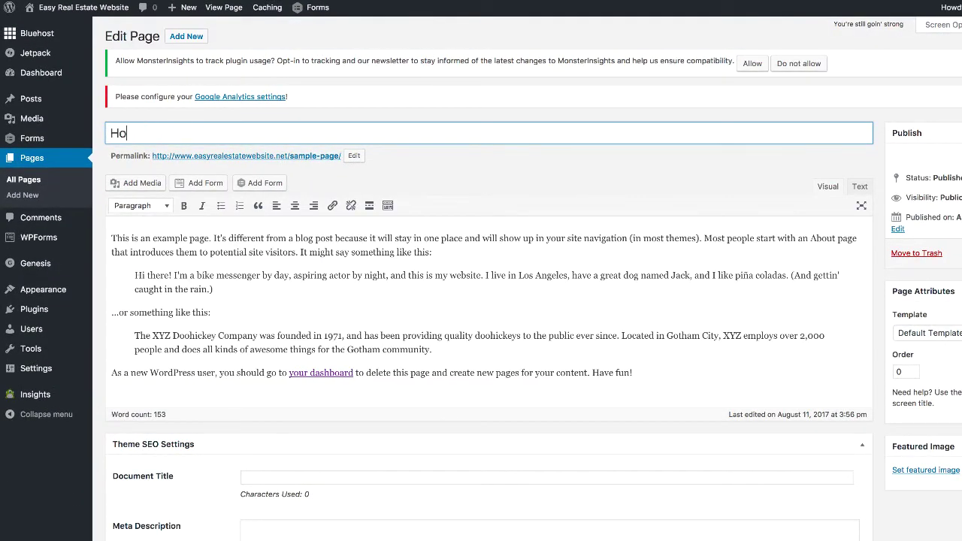
Set the Home page's permalink slug to "home" and update the page.
{"action": "left_click", "coordinate": [354, 156]}
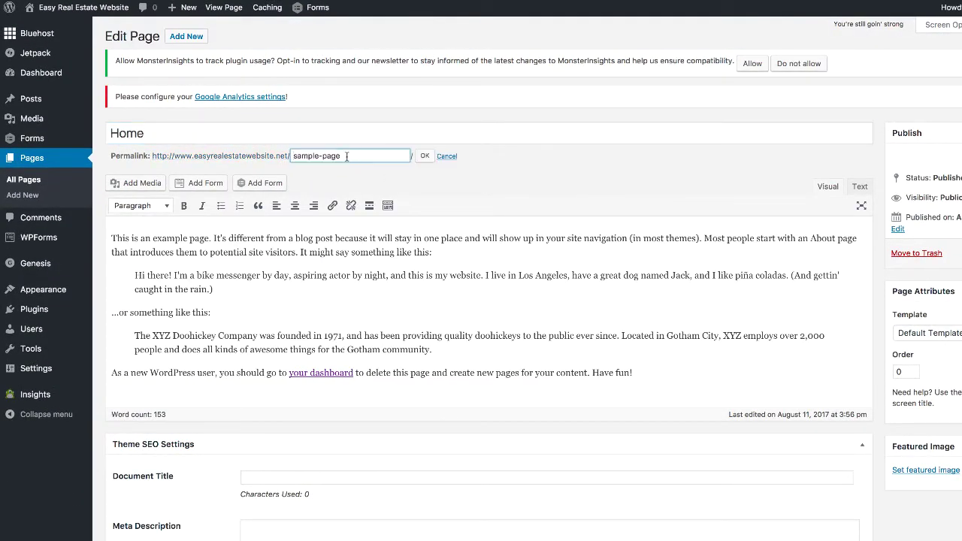
{"action": "type", "text": "home"}
{"action": "key", "text": "Return"}
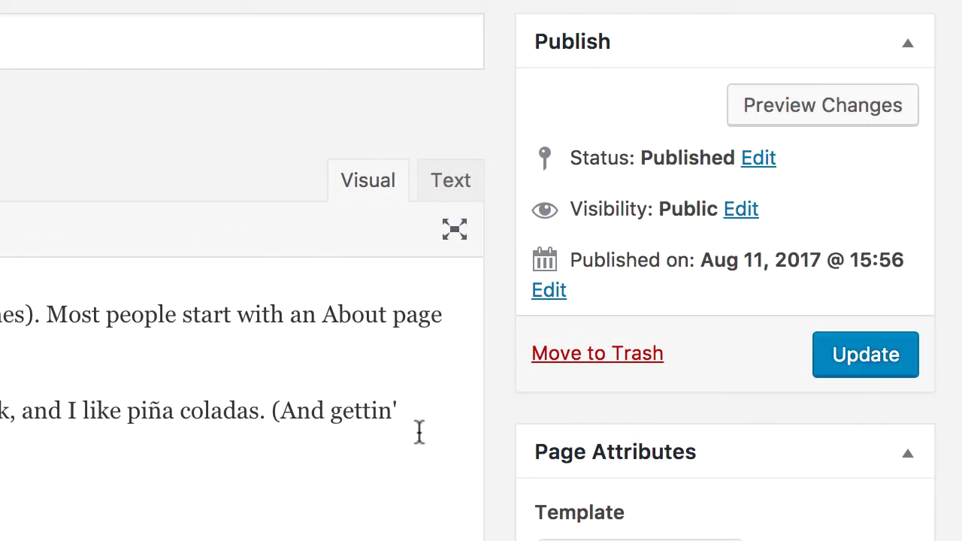
{"action": "left_click", "coordinate": [837, 131]}
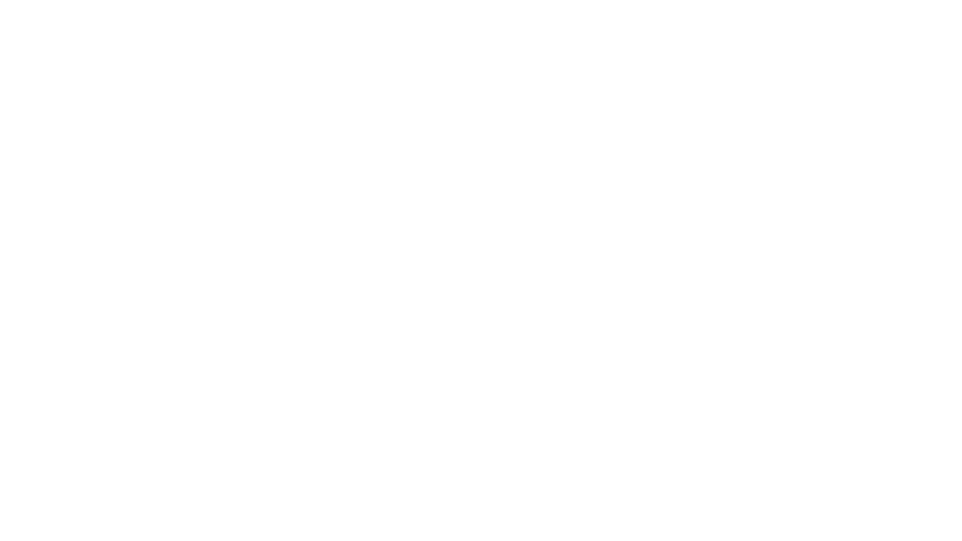
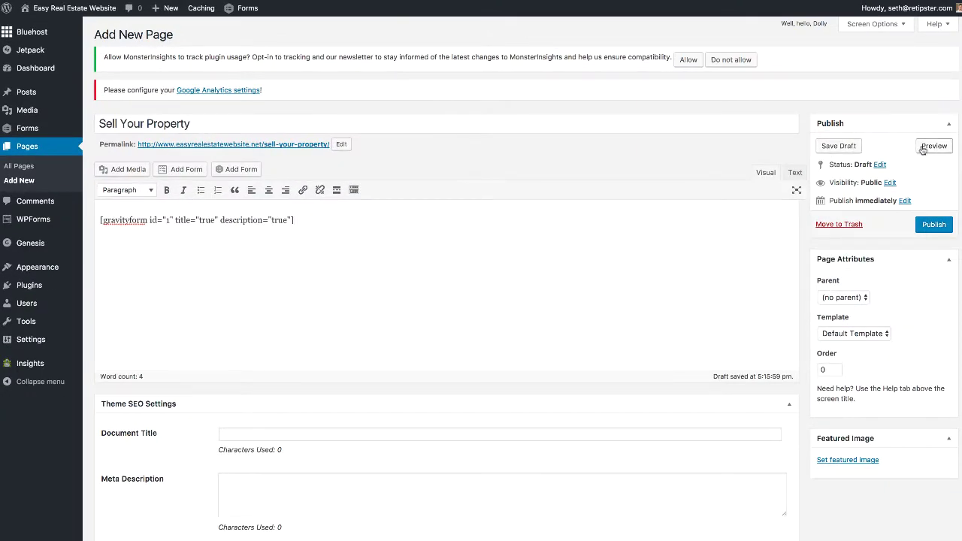
Preview the Sell Your Property page draft and shorten its permalink slug to "sell".
{"action": "left_click", "coordinate": [923, 148]}
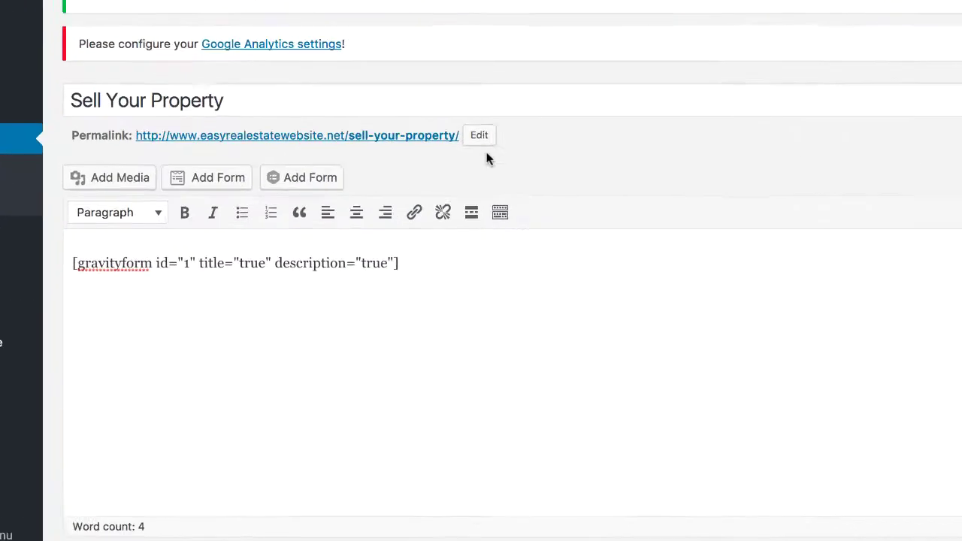
{"action": "left_click", "coordinate": [342, 143]}
{"action": "left_click_drag", "start_coordinate": [695, 122], "coordinate": [540, 122]}
{"action": "key", "text": "BackSpace"}
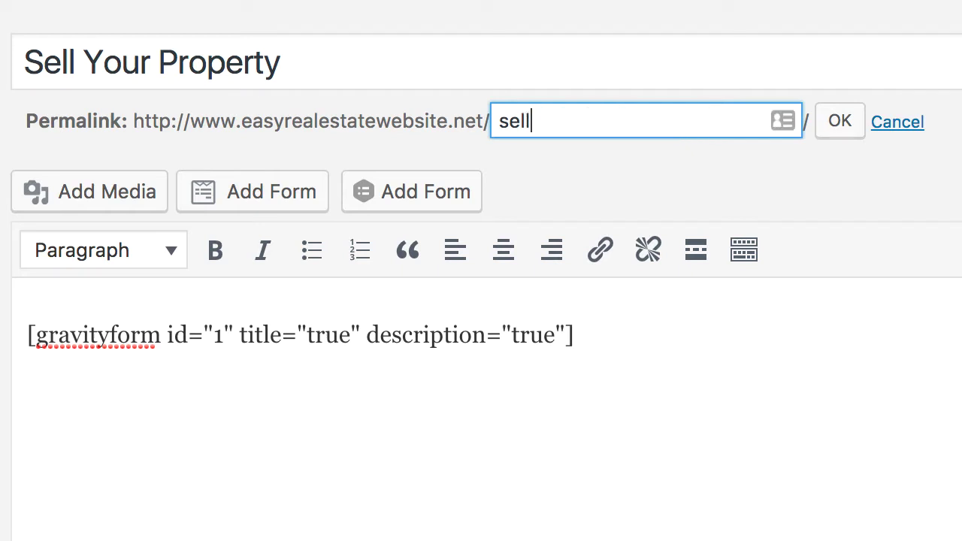
{"action": "left_click", "coordinate": [845, 131]}
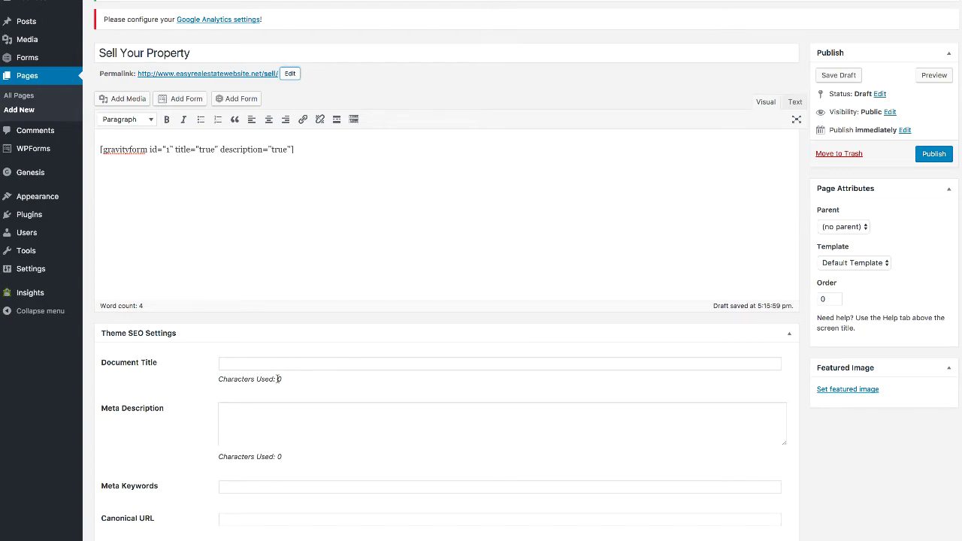
Set the document title in the page's Theme SEO Settings to "Sell Your Property".
{"action": "scroll", "coordinate": [277, 379], "scroll_direction": "down", "scroll_amount": 3}
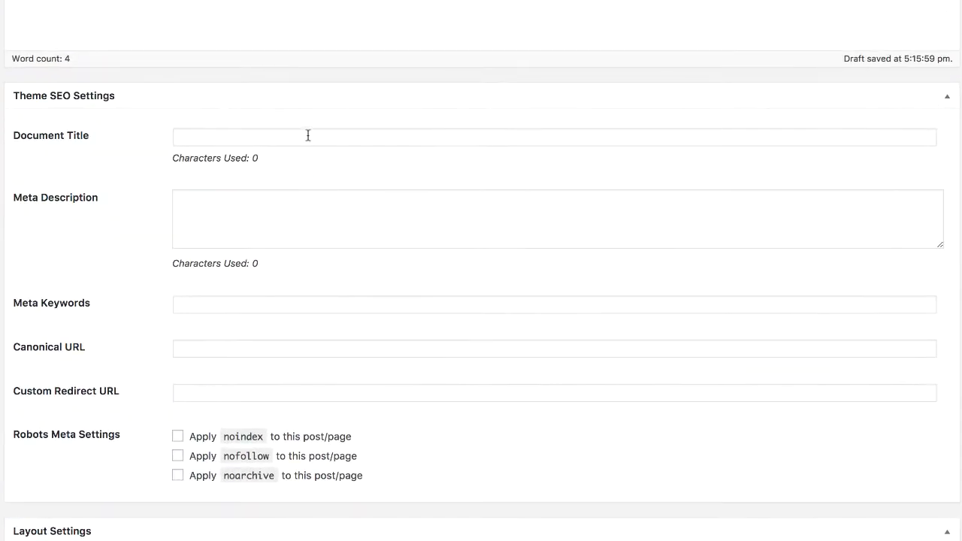
{"action": "scroll", "coordinate": [307, 135], "scroll_direction": "up", "scroll_amount": 4}
{"action": "right_click", "coordinate": [30, 19]}
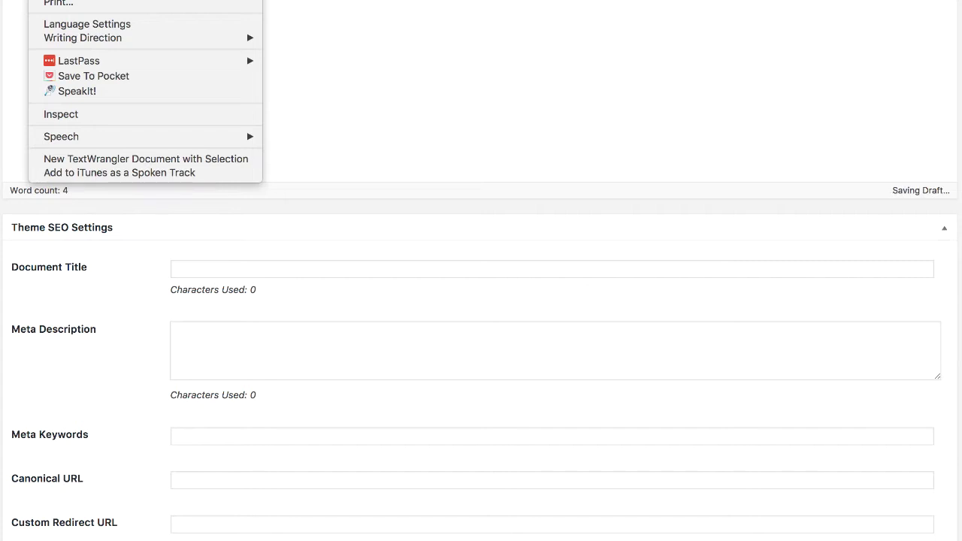
{"action": "left_click", "coordinate": [211, 260]}
{"action": "left_click", "coordinate": [212, 268]}
{"action": "type", "text": "Sell Your Property"}
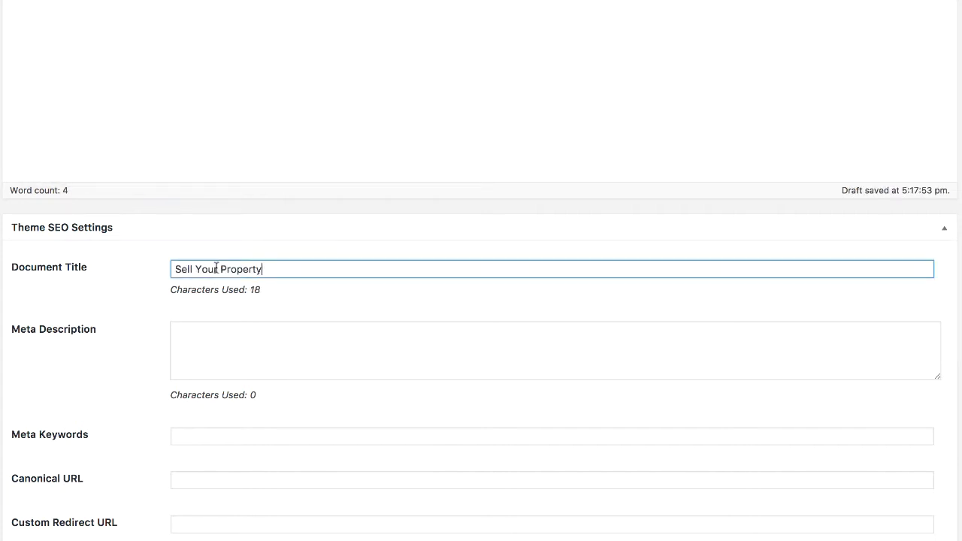
Enter the meta description "Please complete the submission form below to receive an offer from us.".
{"action": "left_click", "coordinate": [304, 342]}
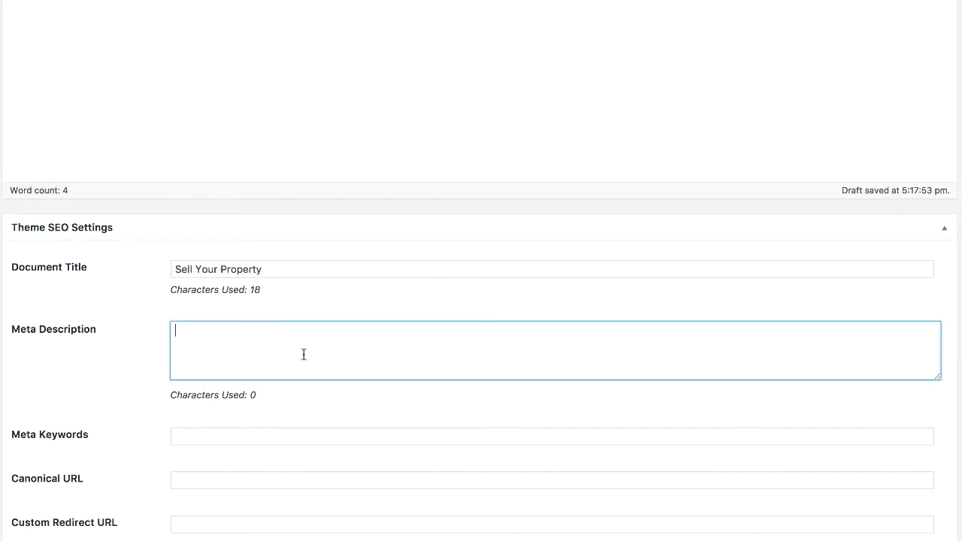
{"action": "type", "text": "Please complete the subm"}
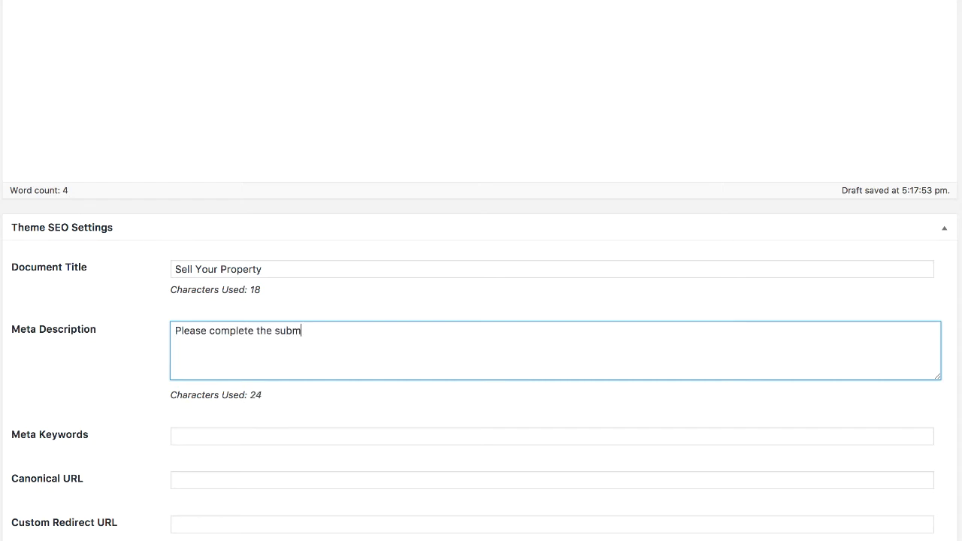
{"action": "type", "text": "ission form below to r"}
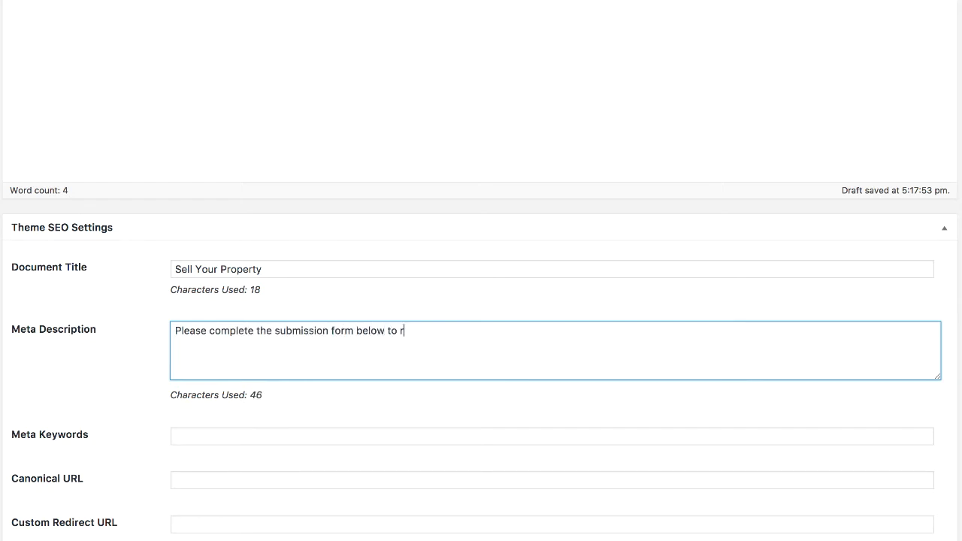
{"action": "type", "text": "eceive an offer fro"}
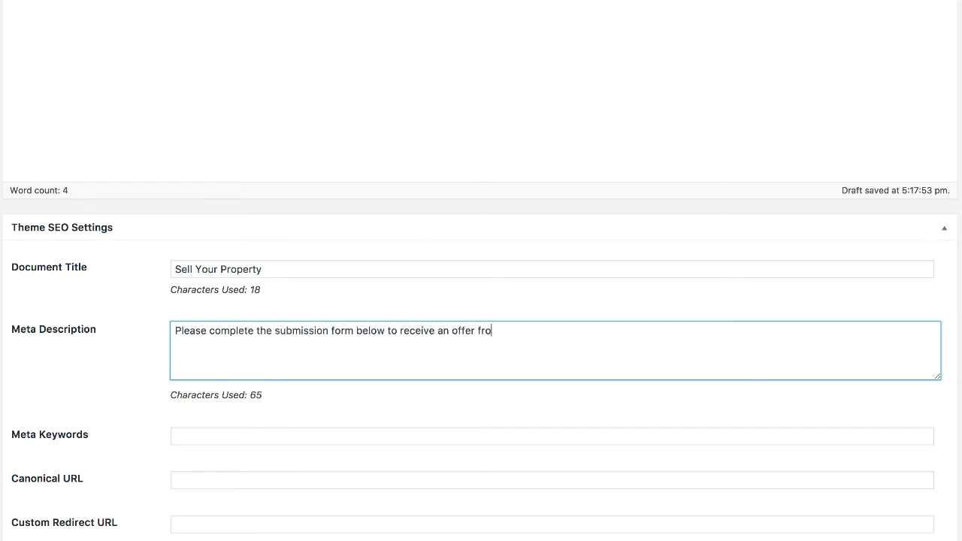
{"action": "type", "text": "m us."}
Set the meta keywords to "sell land fast, sell land quickly, sell your property fast, sell your property quick, fast cash," and publish the page.
{"action": "key", "text": "Tab"}
{"action": "type", "text": "sell"}
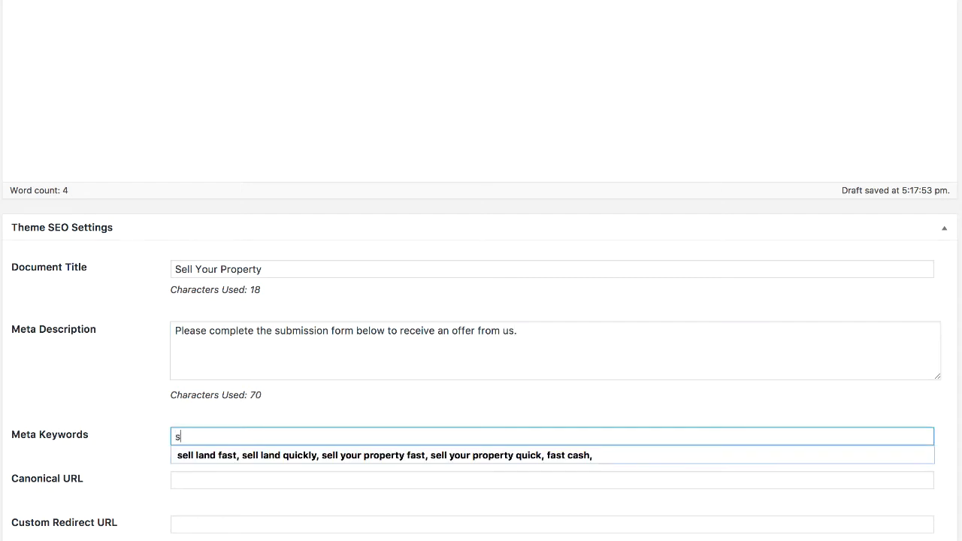
{"action": "left_click", "coordinate": [241, 456]}
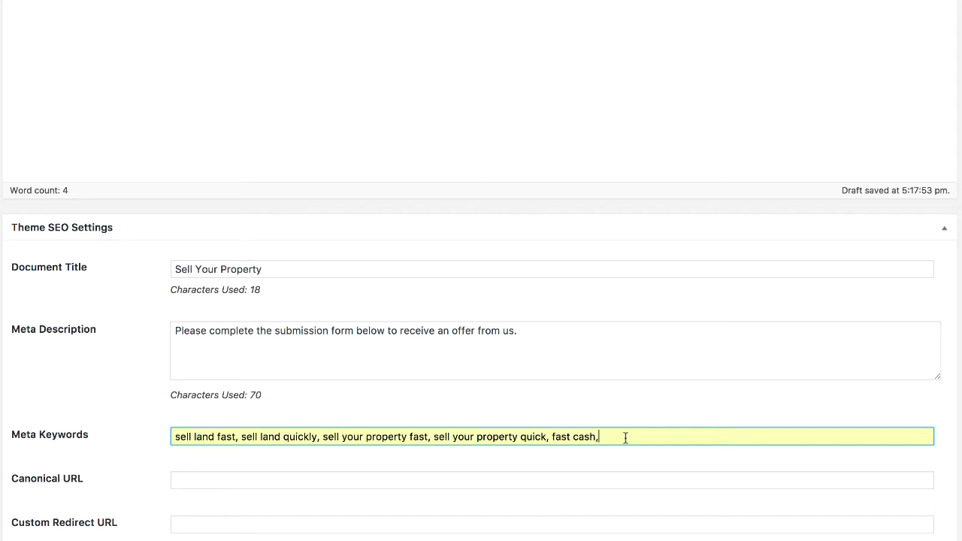
{"action": "left_click_drag", "start_coordinate": [619, 442], "coordinate": [111, 442]}
{"action": "left_click", "coordinate": [369, 412]}
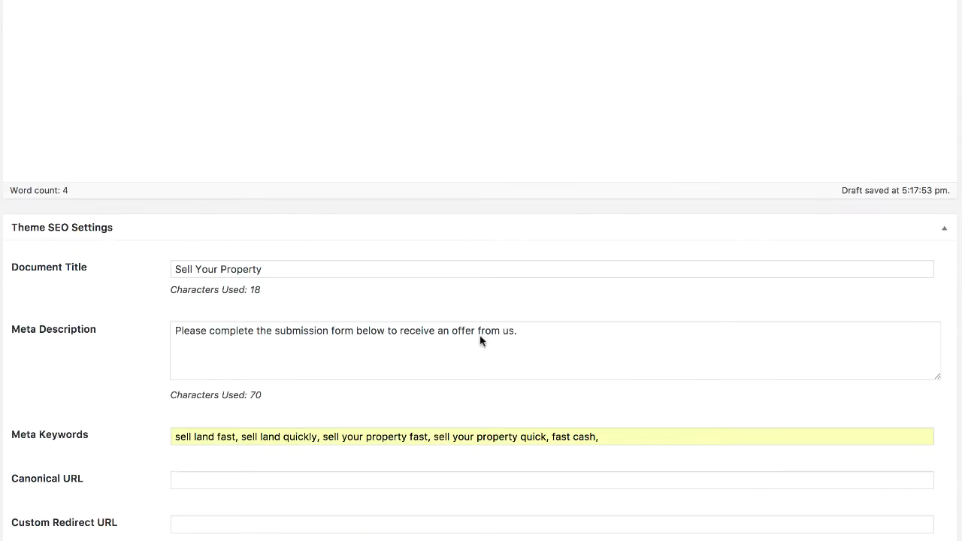
{"action": "scroll", "coordinate": [311, 401], "scroll_direction": "up", "scroll_amount": 10}
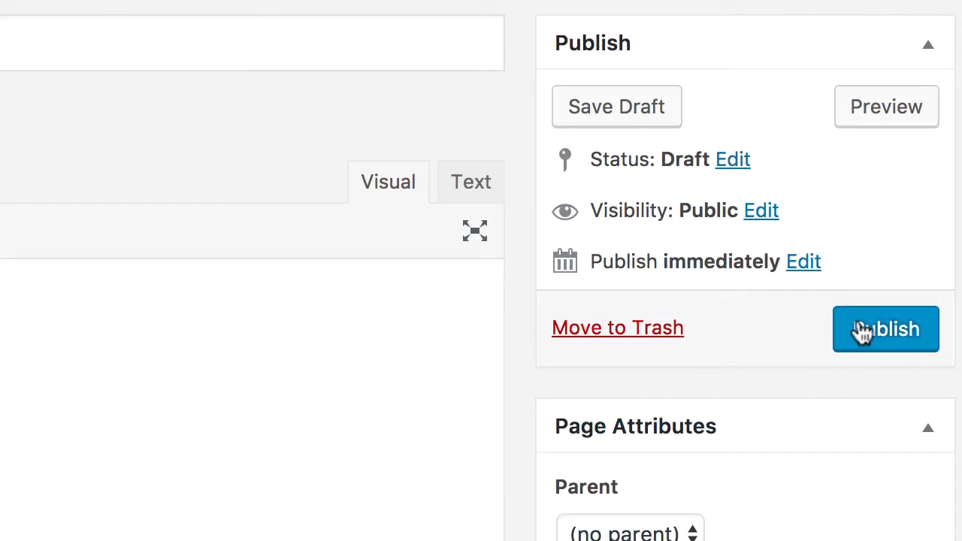
{"action": "left_click", "coordinate": [863, 331]}
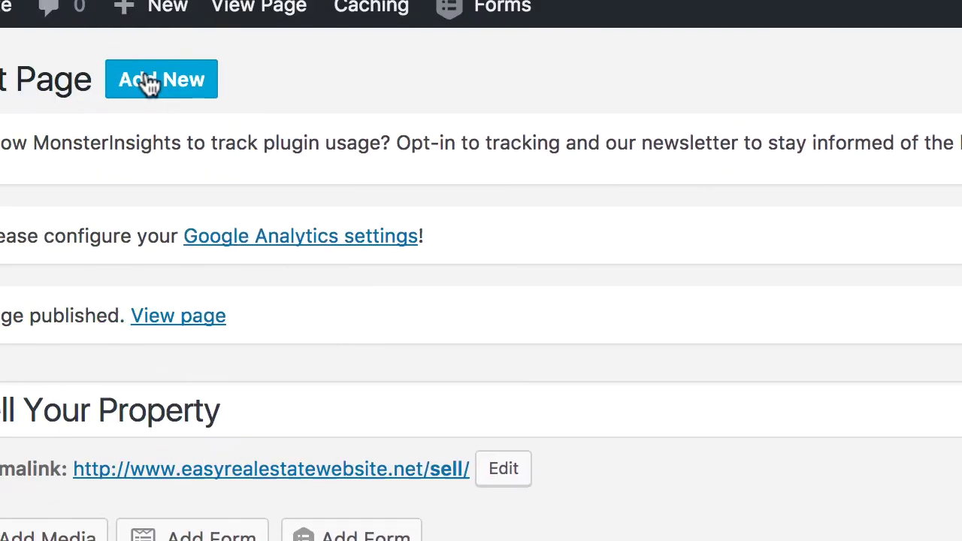
Add a new page titled "FAQ" with an empty body and publish it.
{"action": "left_click", "coordinate": [150, 81]}
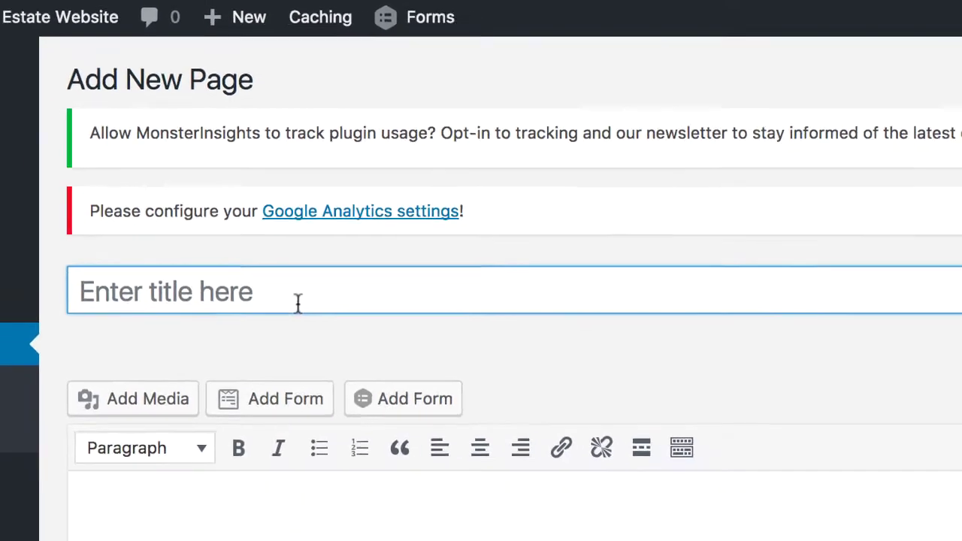
{"action": "type", "text": "F"}
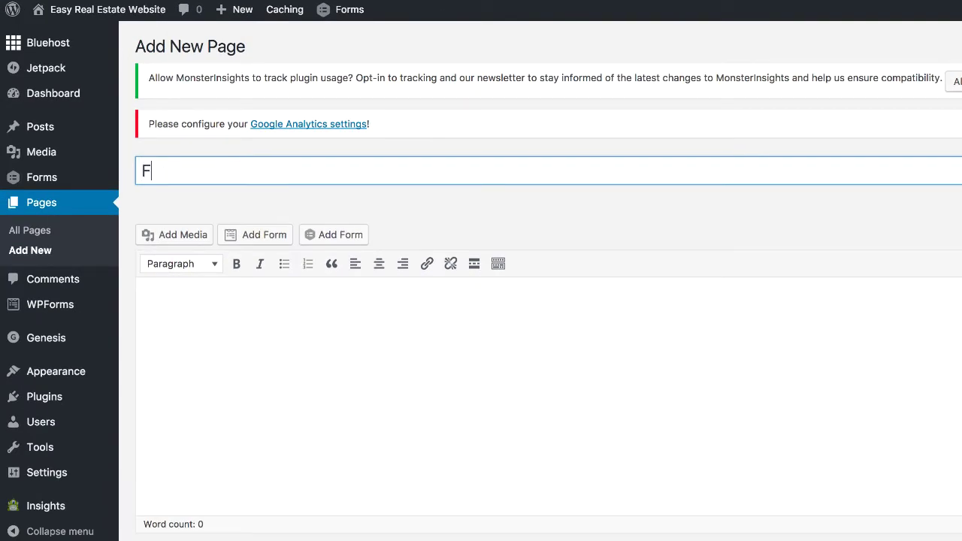
{"action": "type", "text": "AQ"}
{"action": "left_click", "coordinate": [373, 356]}
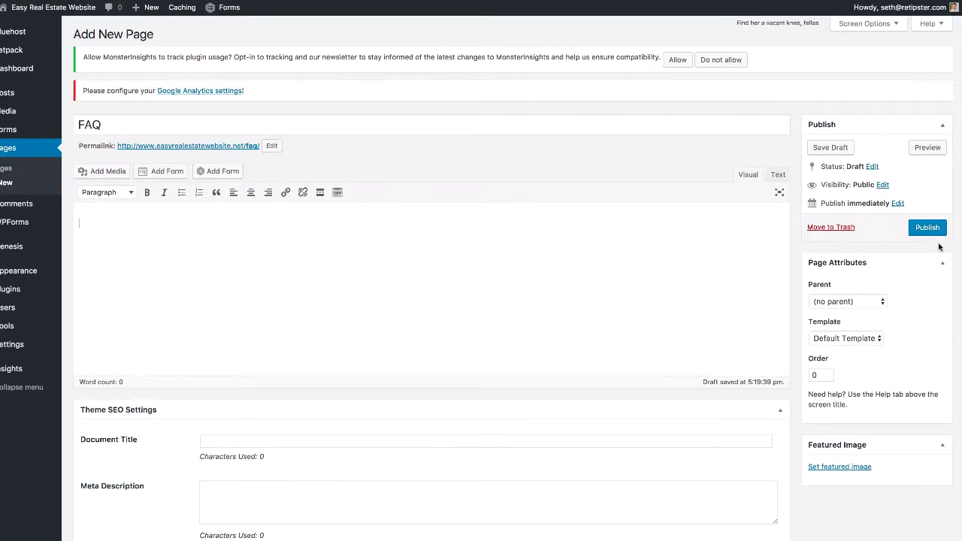
{"action": "left_click", "coordinate": [961, 309]}
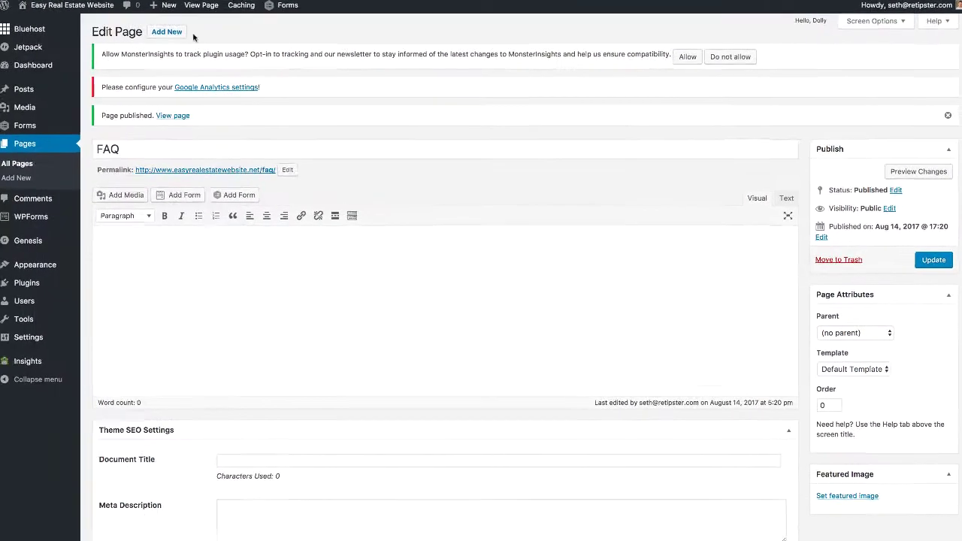
Add another new page titled "Contact" with an empty body and publish it.
{"action": "left_click", "coordinate": [167, 34]}
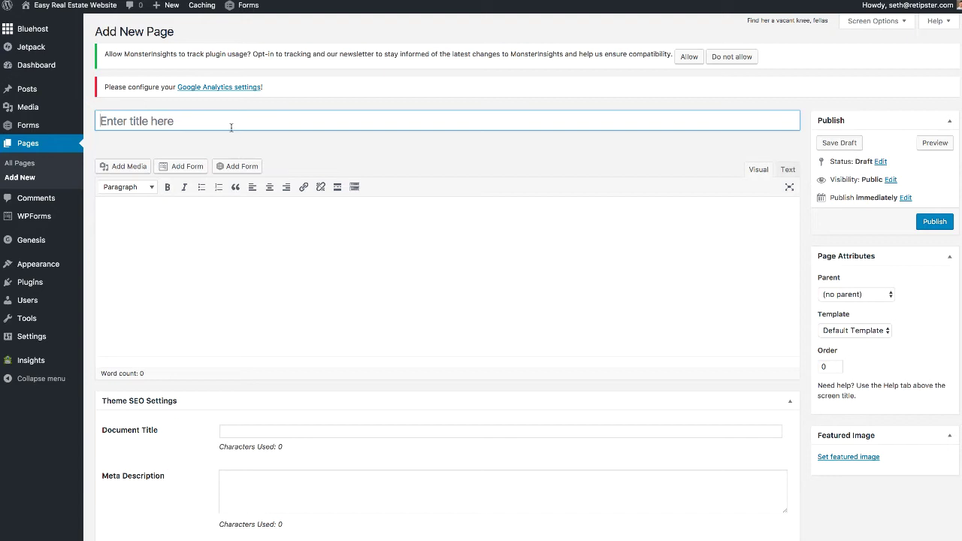
{"action": "type", "text": "Contact"}
{"action": "left_click", "coordinate": [263, 242]}
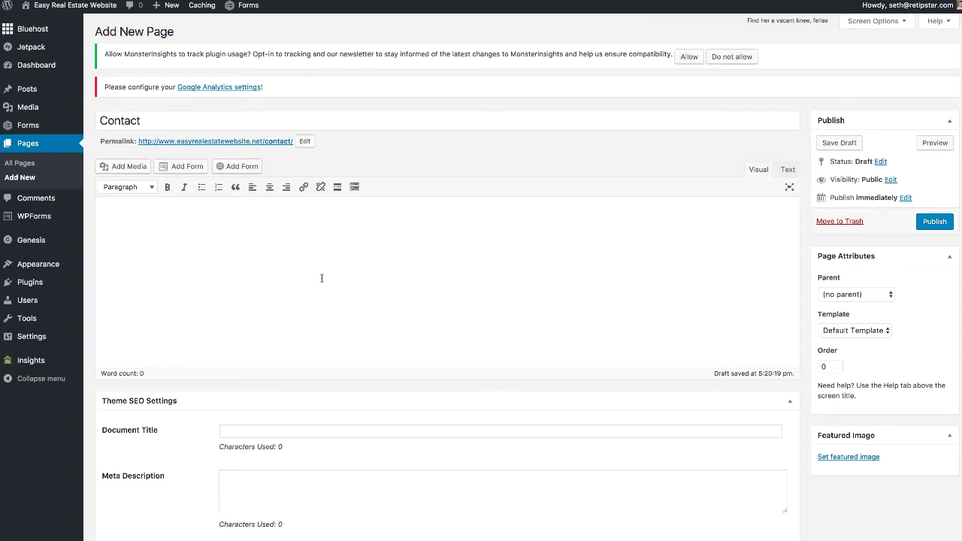
{"action": "left_click", "coordinate": [939, 228]}
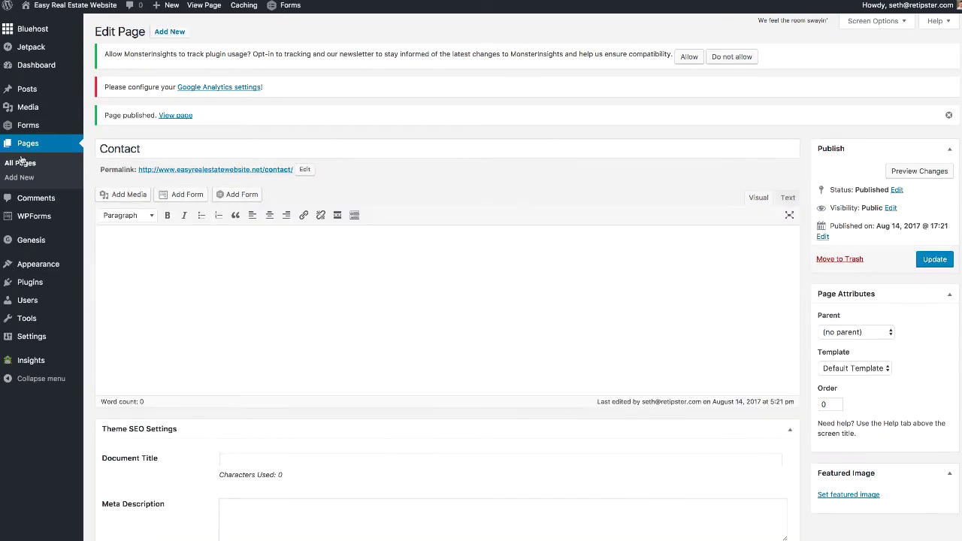
Check the list of all pages and open the theme customizer.
{"action": "left_click", "coordinate": [22, 165]}
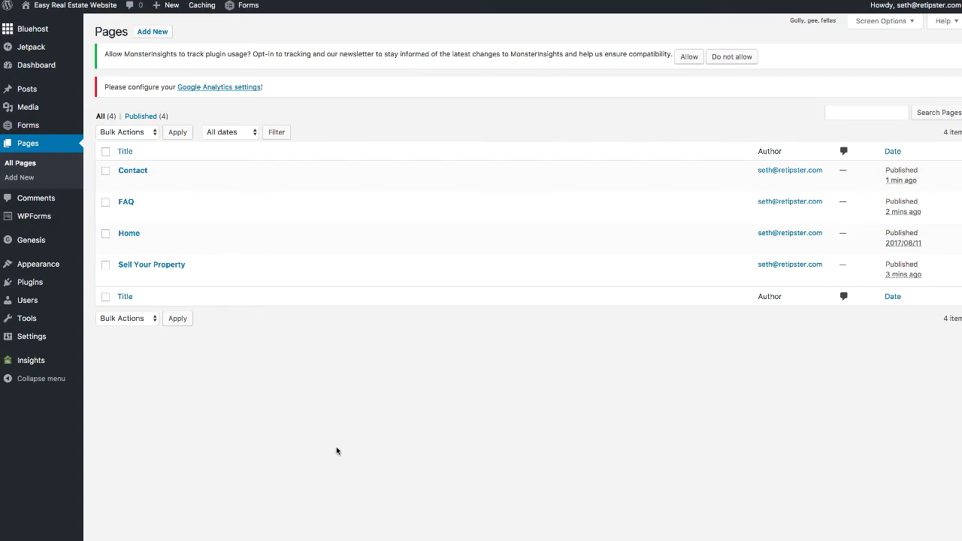
{"action": "mouse_move", "coordinate": [64, 266]}
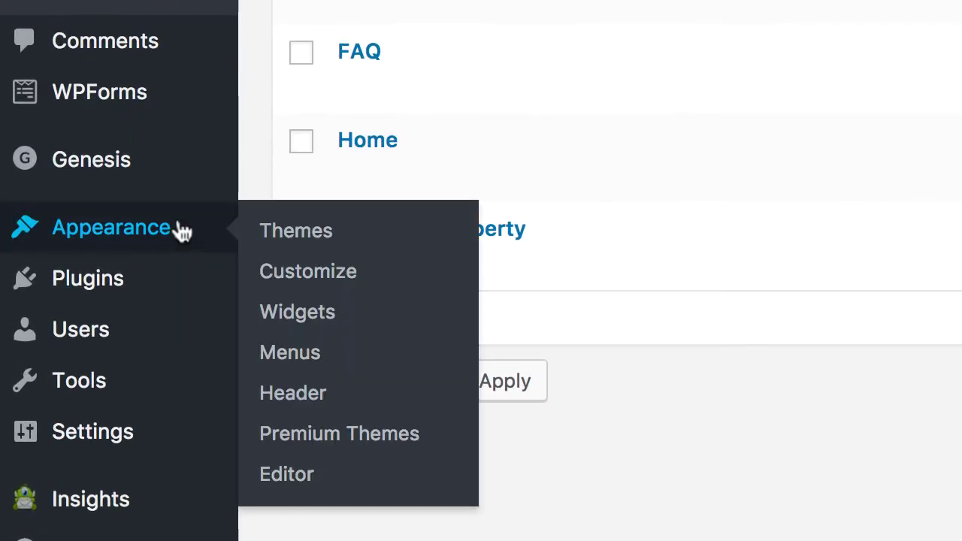
{"action": "left_click", "coordinate": [316, 282]}
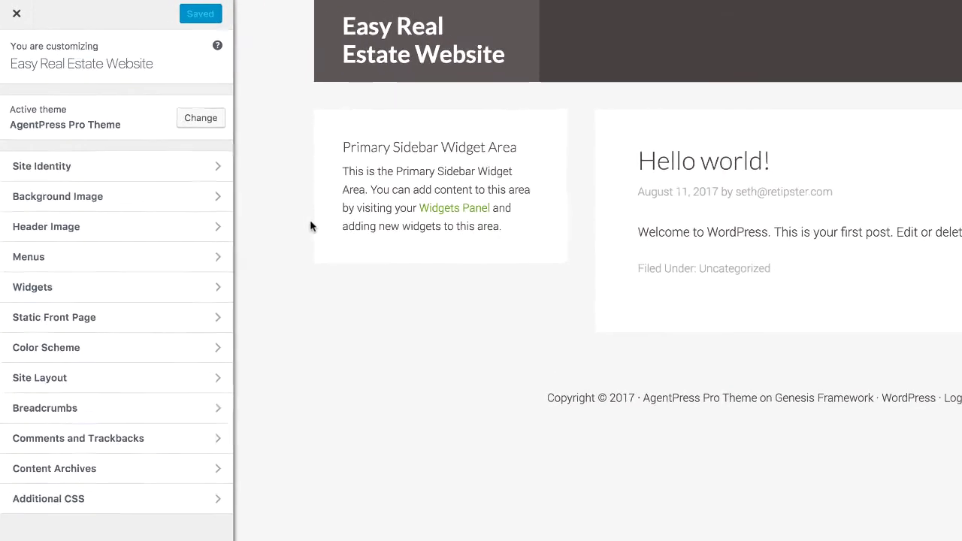
Set the site title to "ABC Company" and clear the tagline in the Site Identity settings.
{"action": "left_click", "coordinate": [216, 166]}
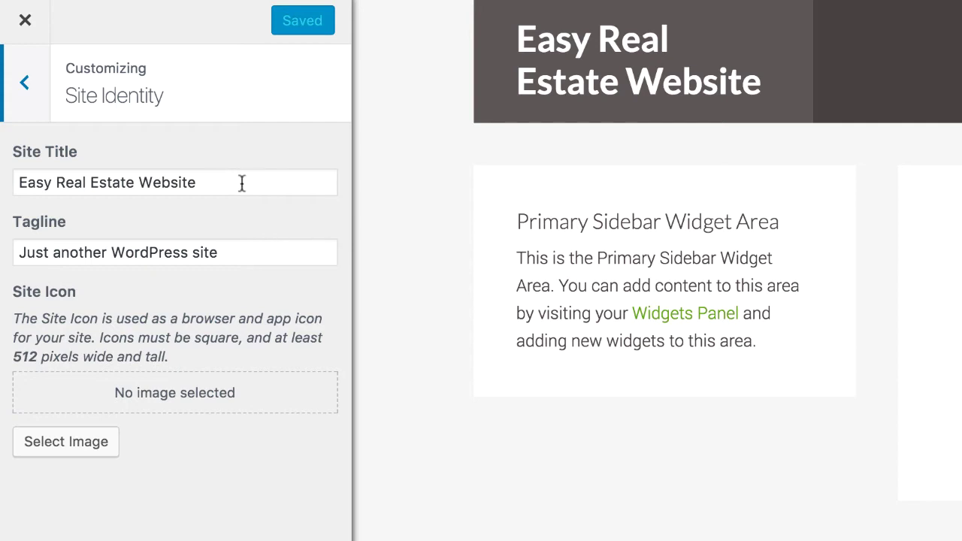
{"action": "left_click", "coordinate": [607, 54], "text": "shift"}
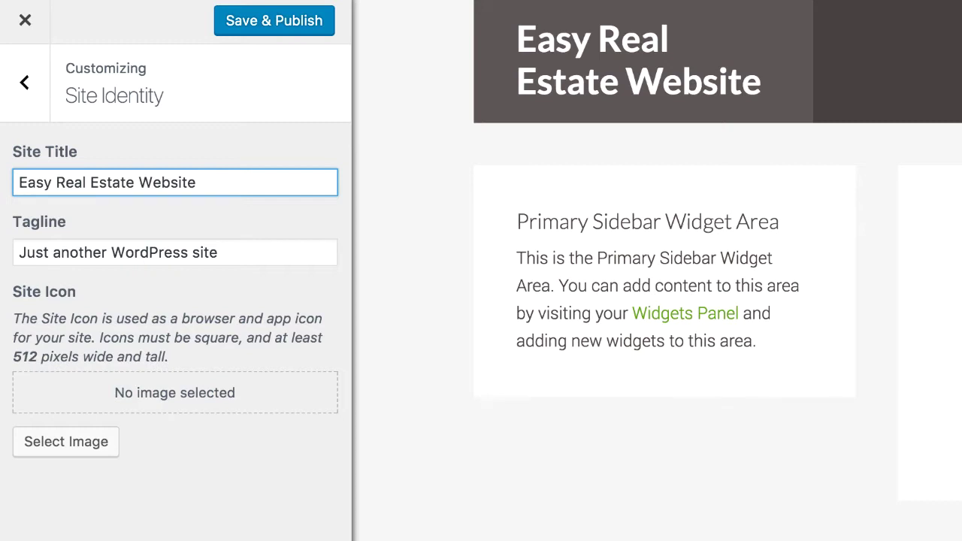
{"action": "key", "text": "ctrl+a"}
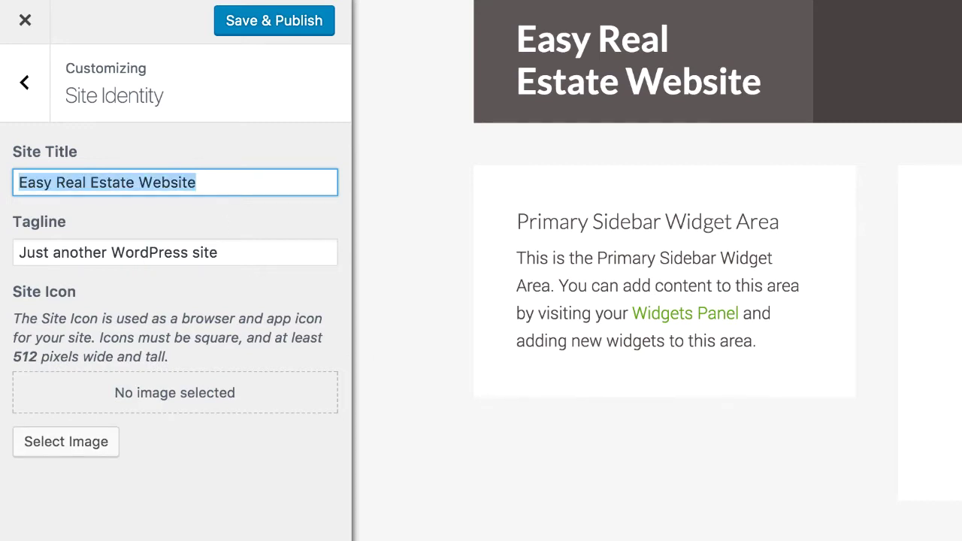
{"action": "type", "text": "ABC Company"}
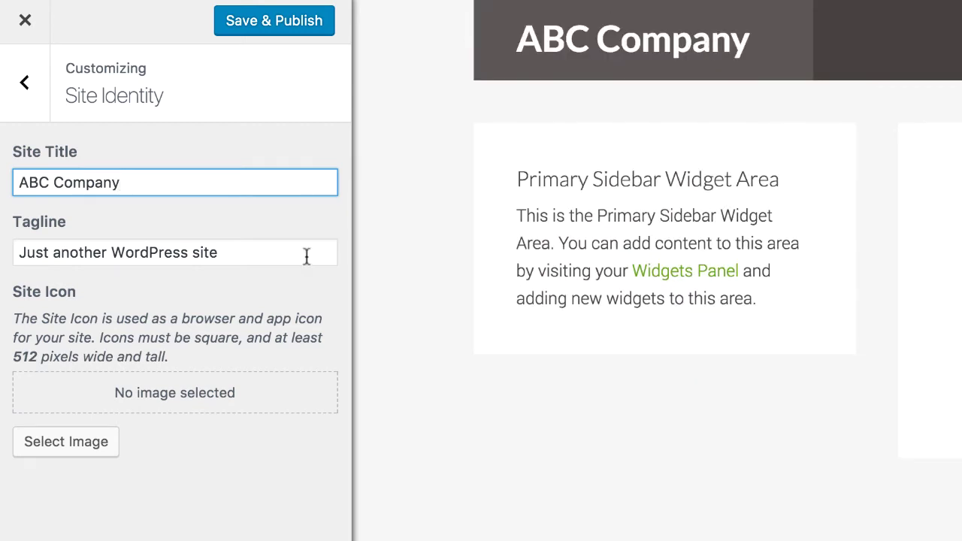
{"action": "left_click", "coordinate": [236, 252]}
{"action": "key", "text": "super+a"}
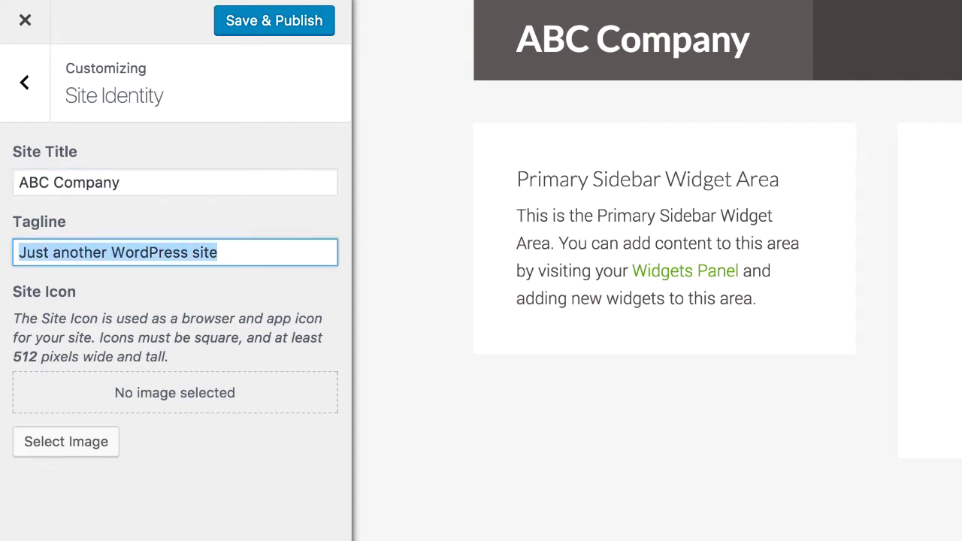
{"action": "key", "text": "BackSpace"}
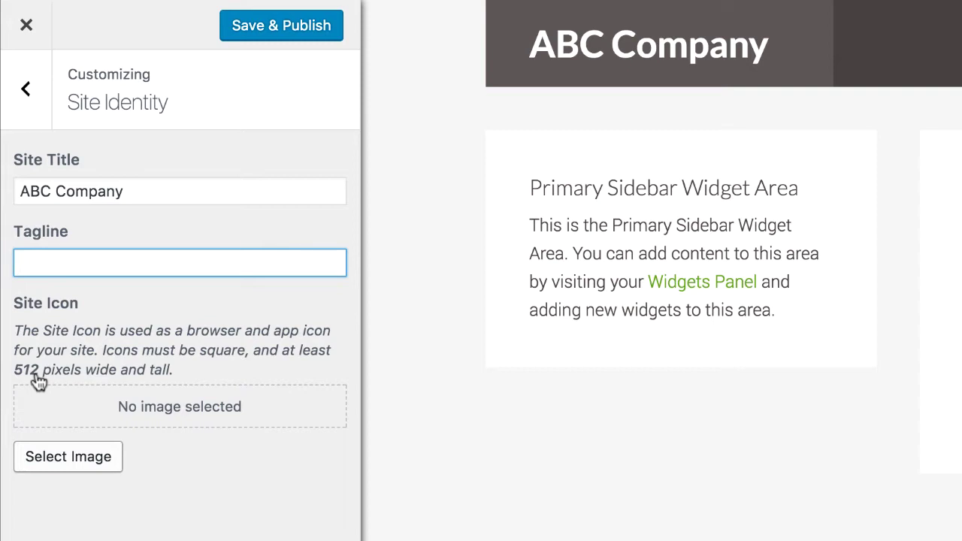
Open the Background Image settings, and download the black-and-white storm cloud photo from the landscape results on the free photo site.
{"action": "left_click", "coordinate": [28, 90]}
{"action": "left_click", "coordinate": [321, 323]}
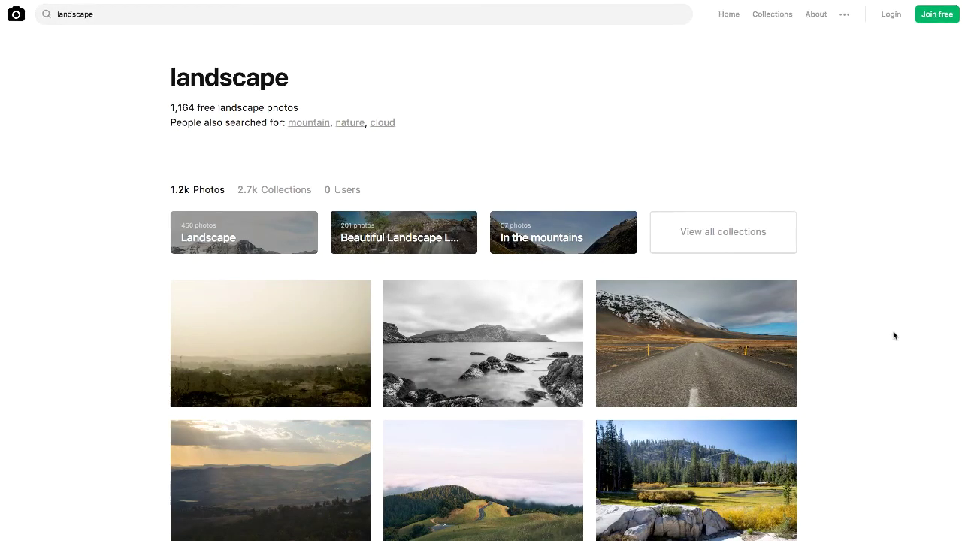
{"action": "scroll", "coordinate": [481, 271], "scroll_direction": "down", "scroll_amount": 8}
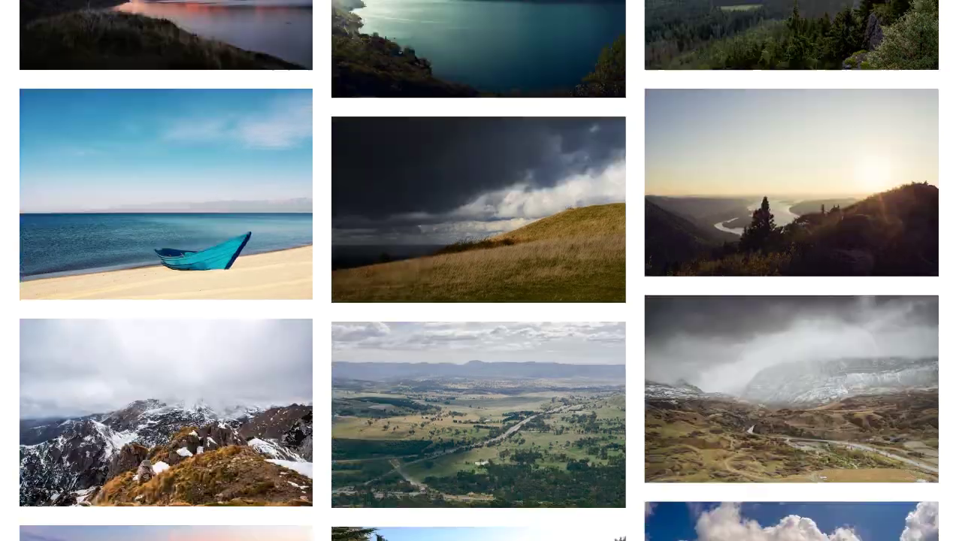
{"action": "scroll", "coordinate": [481, 270], "scroll_direction": "down", "scroll_amount": 4}
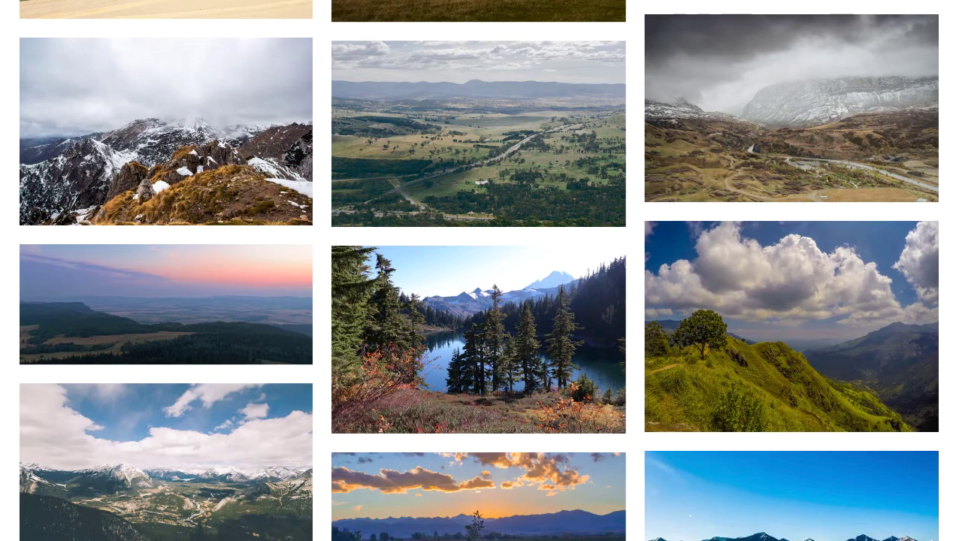
{"action": "scroll", "coordinate": [481, 270], "scroll_direction": "down", "scroll_amount": 10}
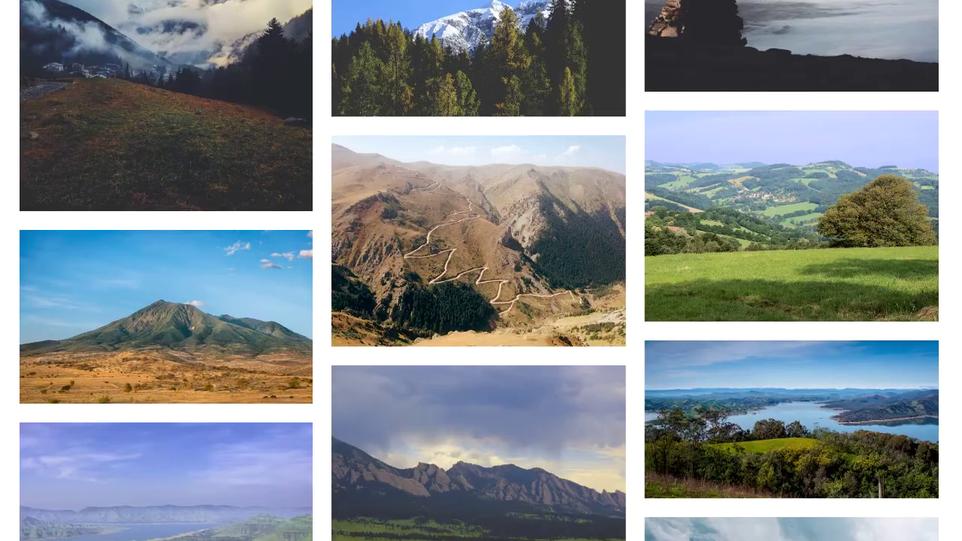
{"action": "scroll", "coordinate": [482, 271], "scroll_direction": "down", "scroll_amount": 4}
{"action": "scroll", "coordinate": [481, 271], "scroll_direction": "down", "scroll_amount": 3}
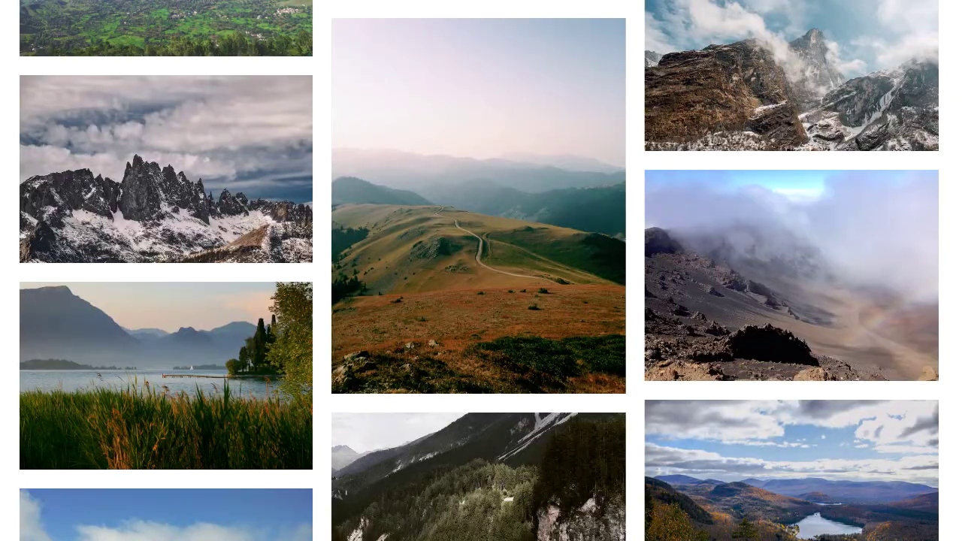
{"action": "scroll", "coordinate": [481, 271], "scroll_direction": "down", "scroll_amount": 5}
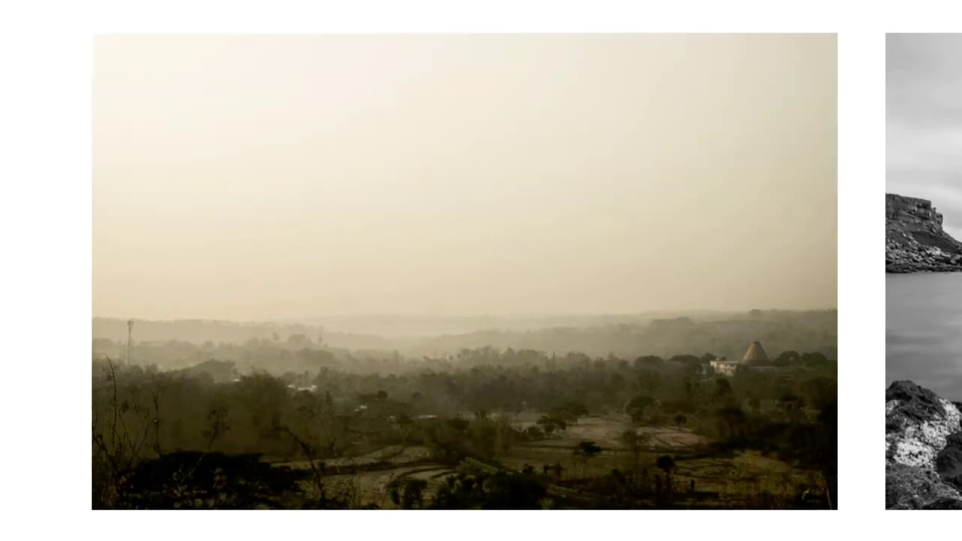
{"action": "scroll", "coordinate": [481, 271], "scroll_direction": "down", "scroll_amount": 5}
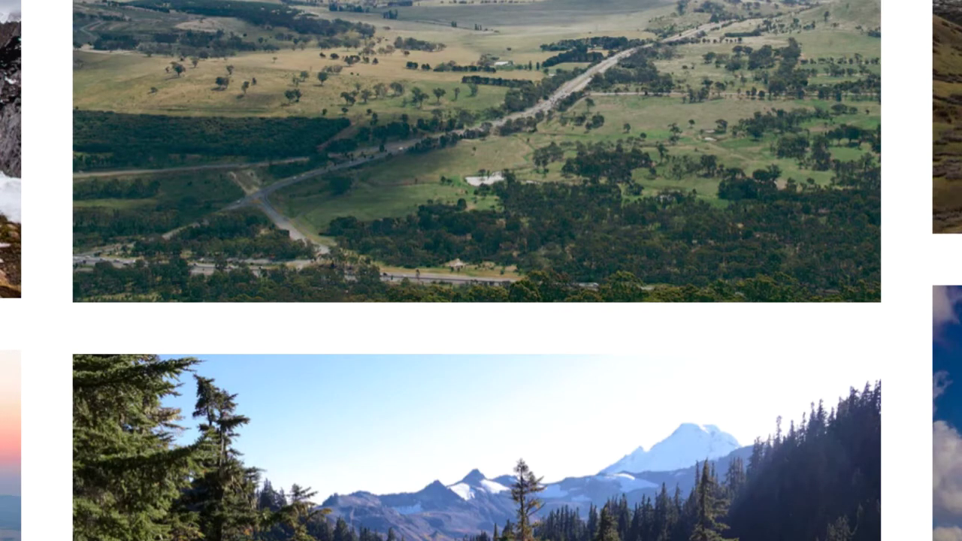
{"action": "scroll", "coordinate": [481, 270], "scroll_direction": "down", "scroll_amount": 5}
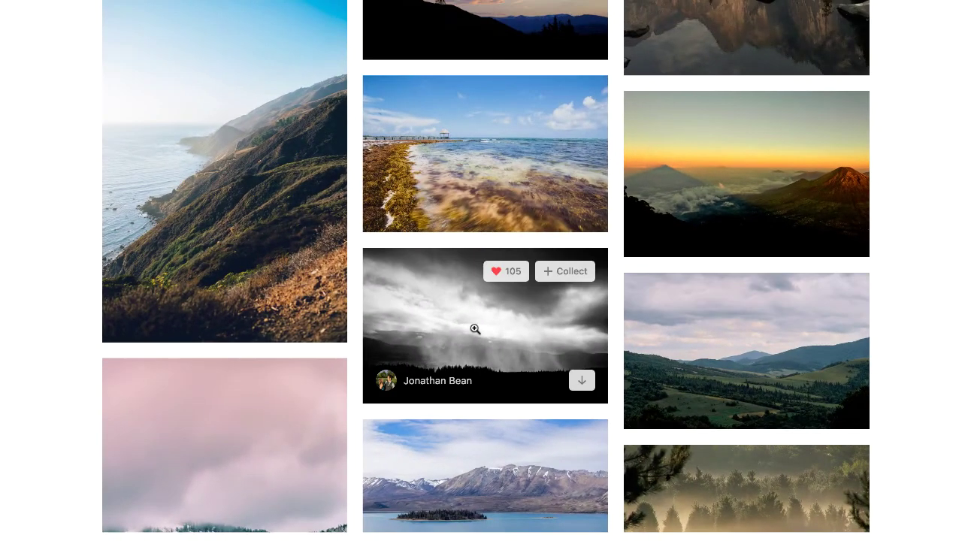
{"action": "left_click", "coordinate": [474, 329]}
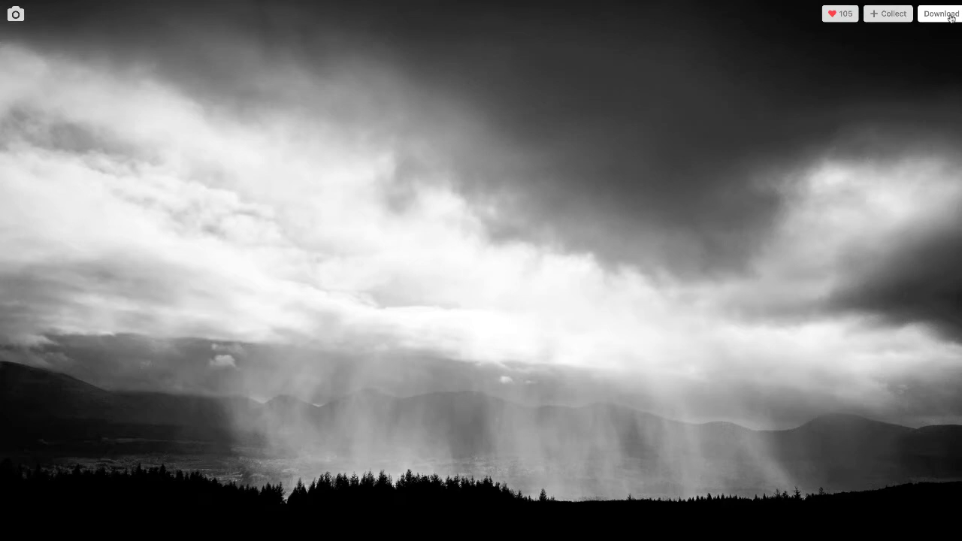
{"action": "left_click", "coordinate": [950, 15]}
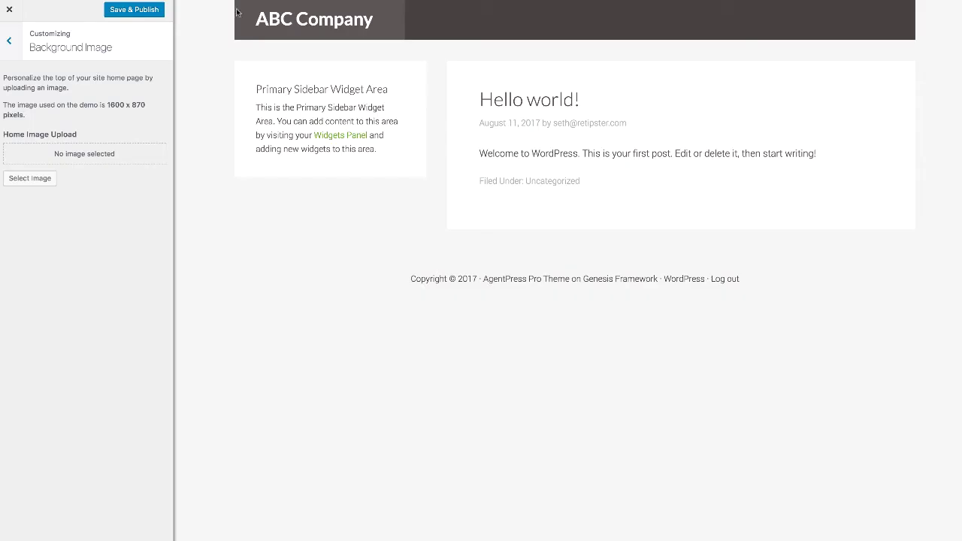
Upload the downloaded landscape photo to the media library through the home background image selector.
{"action": "left_click", "coordinate": [29, 179]}
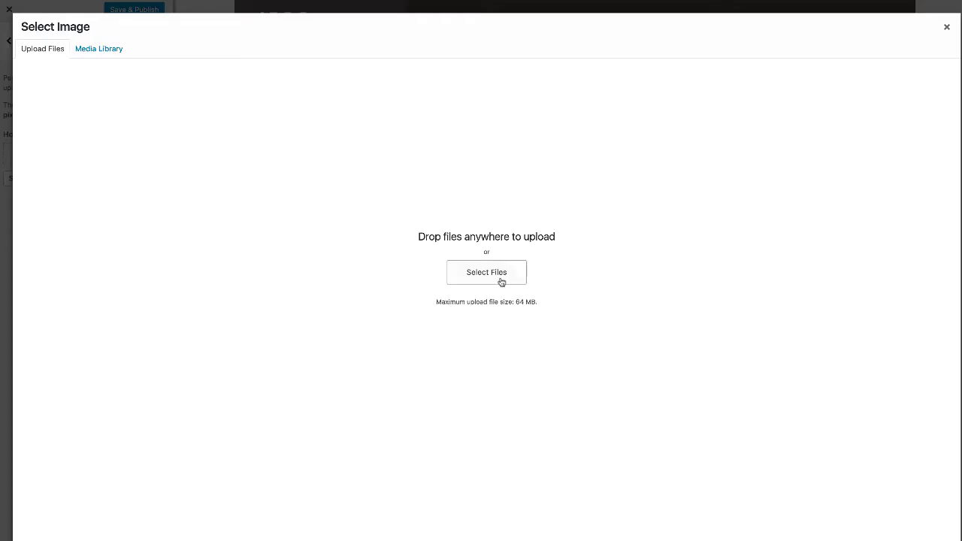
{"action": "left_click_drag", "start_coordinate": [4, 253], "coordinate": [451, 249]}
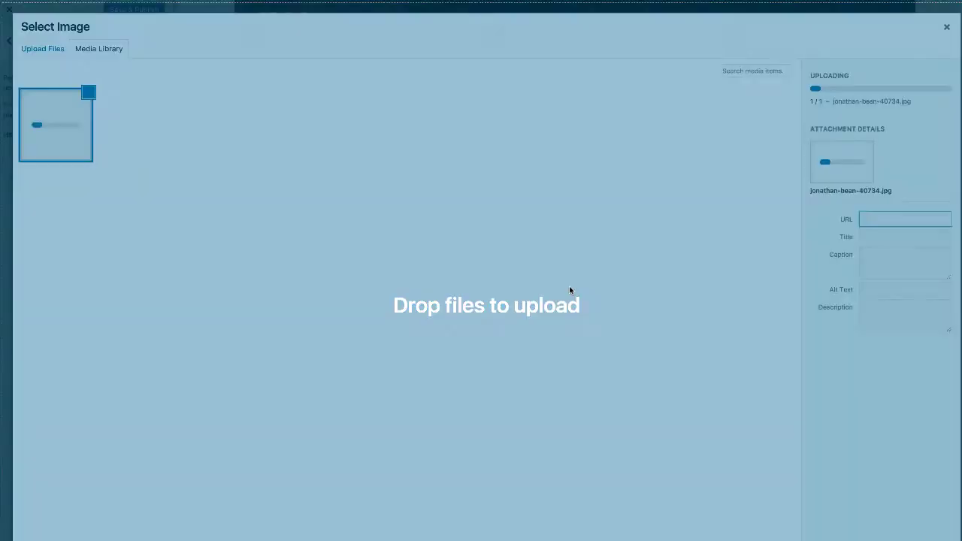
{"action": "left_click", "coordinate": [947, 27]}
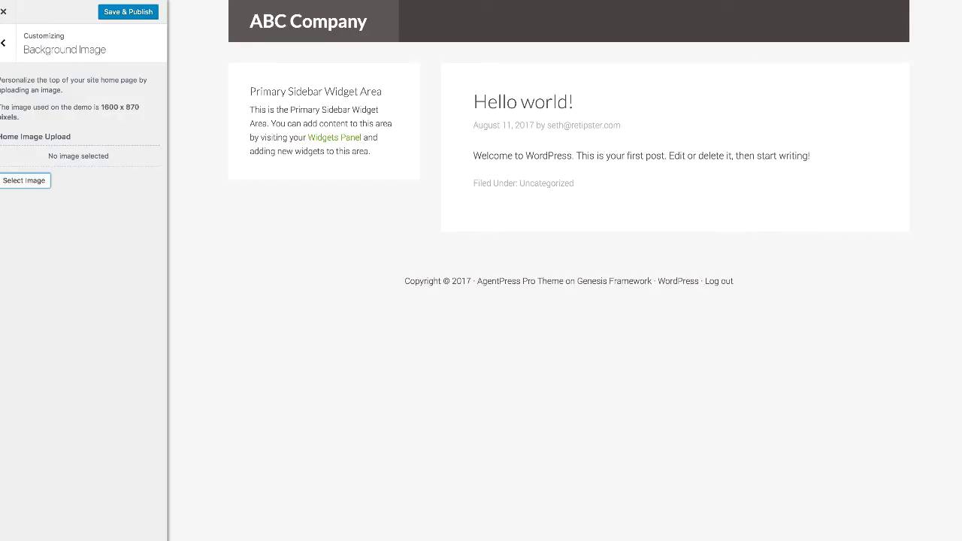
Scale the uploaded photo to 1600 × 1063 pixels and choose it as the home background image.
{"action": "left_click", "coordinate": [33, 185]}
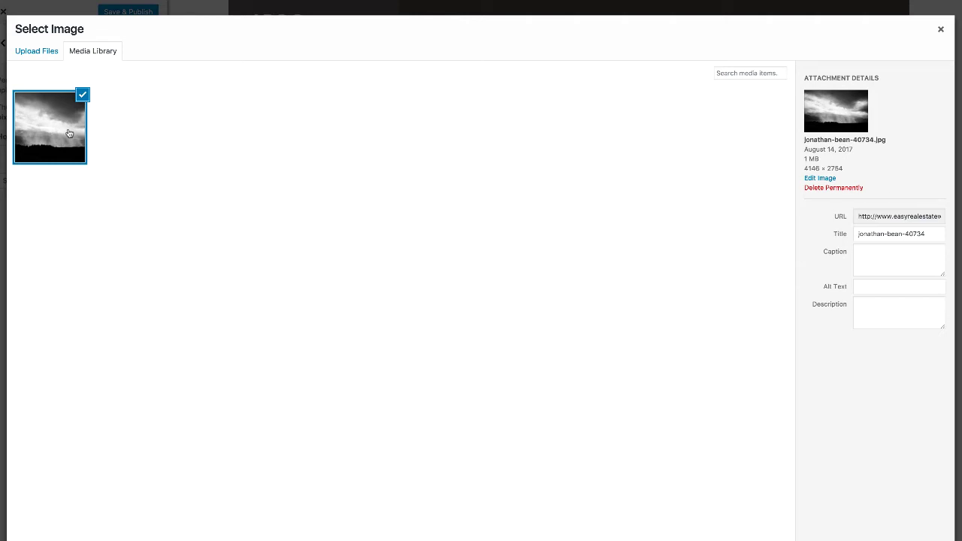
{"action": "left_click", "coordinate": [819, 180]}
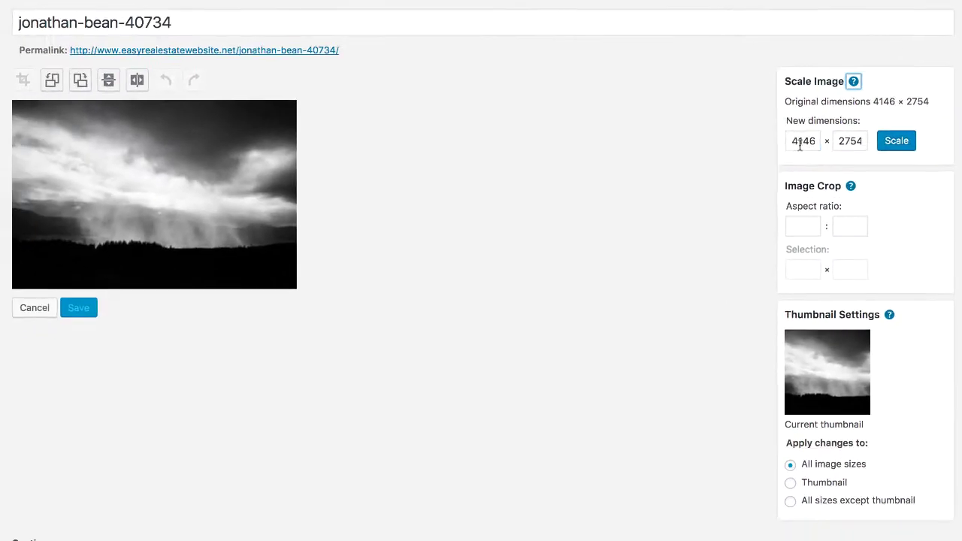
{"action": "double_click", "coordinate": [801, 140]}
{"action": "type", "text": "1600"}
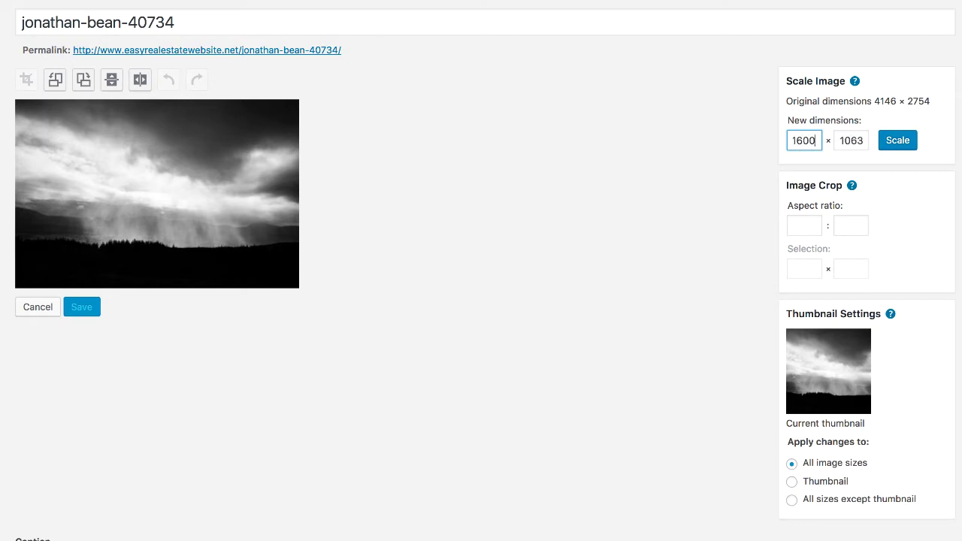
{"action": "left_click", "coordinate": [893, 148]}
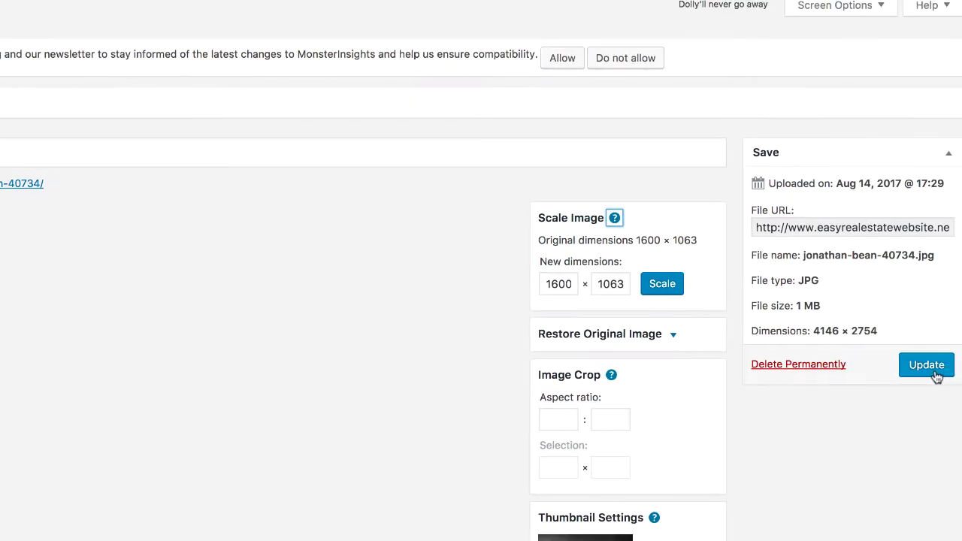
{"action": "left_click", "coordinate": [932, 368]}
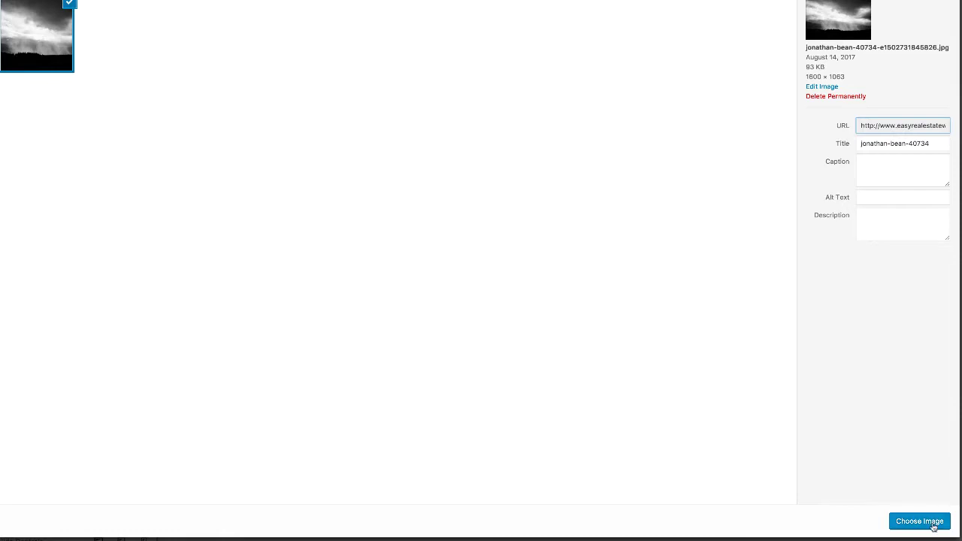
{"action": "left_click", "coordinate": [917, 519]}
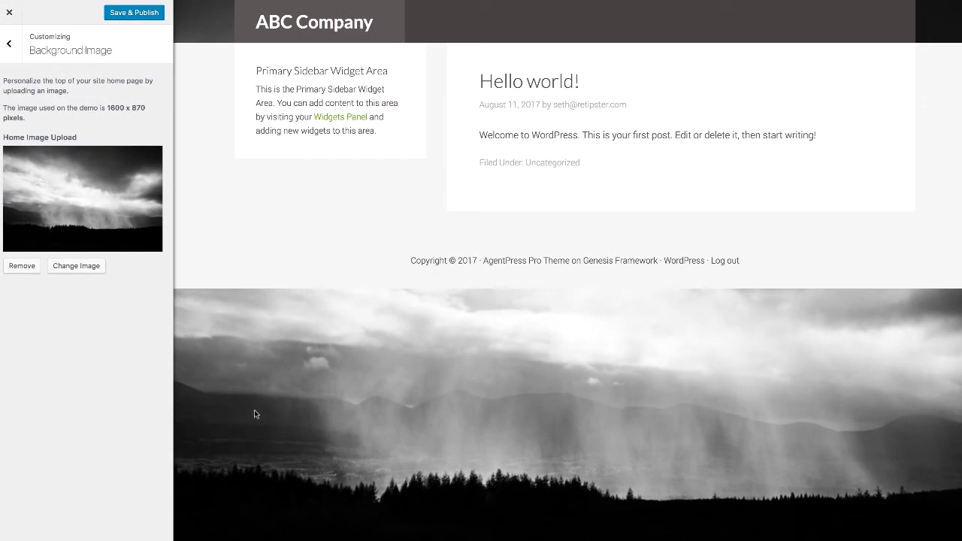
Check the theme's recommended header size in the Header Image settings.
{"action": "left_click", "coordinate": [9, 44]}
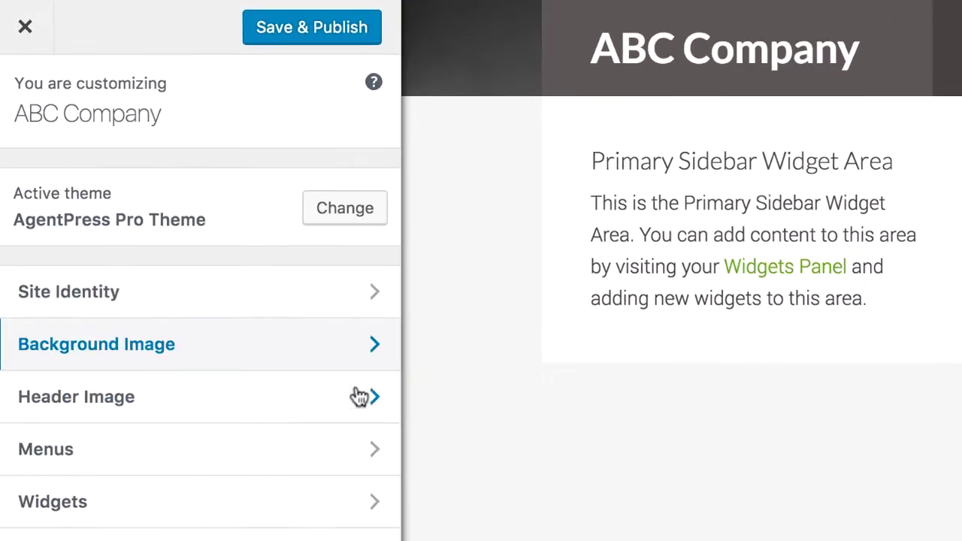
{"action": "left_click", "coordinate": [224, 279]}
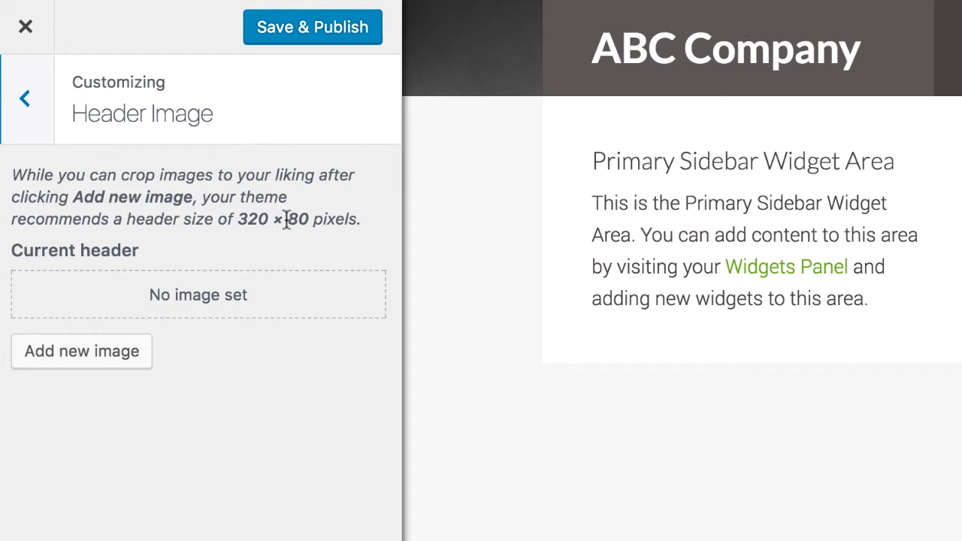
{"action": "left_click_drag", "start_coordinate": [309, 220], "coordinate": [237, 224]}
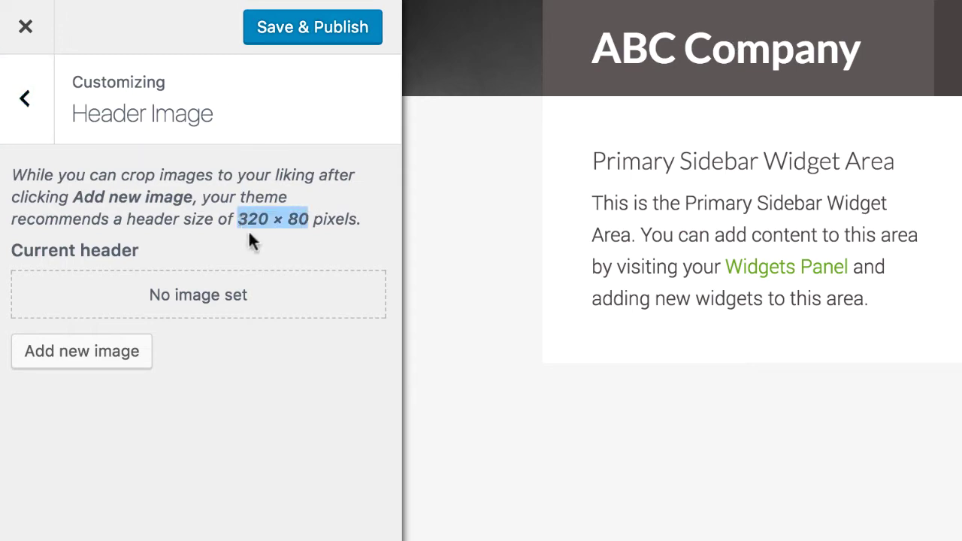
{"action": "left_click", "coordinate": [339, 194]}
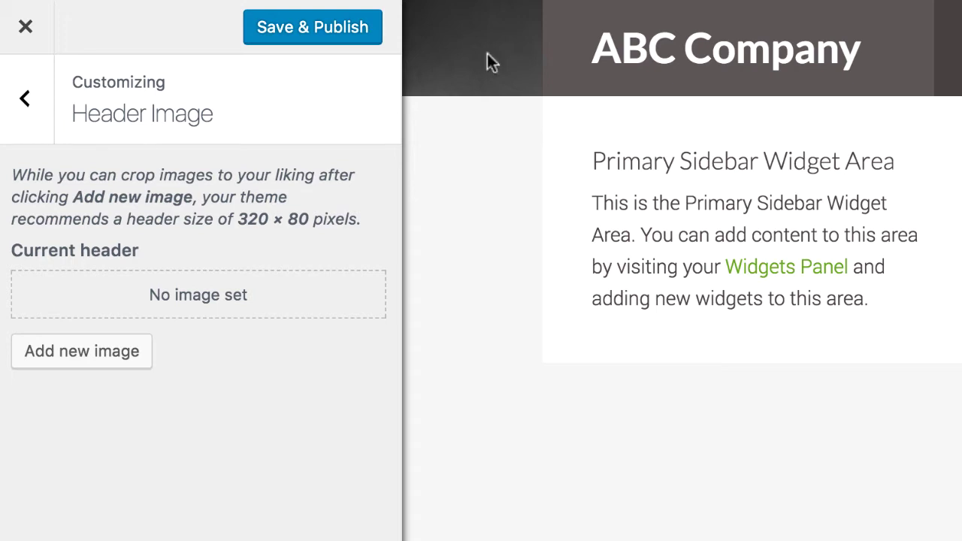
{"action": "left_click", "coordinate": [34, 109]}
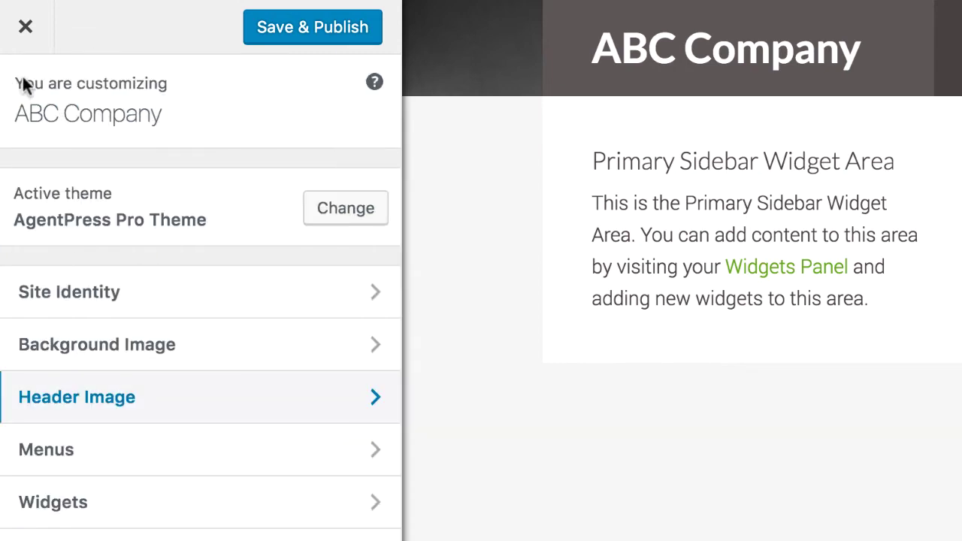
Publish the customizer changes and review the theme's menu locations before leaving for the Menus admin page.
{"action": "left_click", "coordinate": [372, 453]}
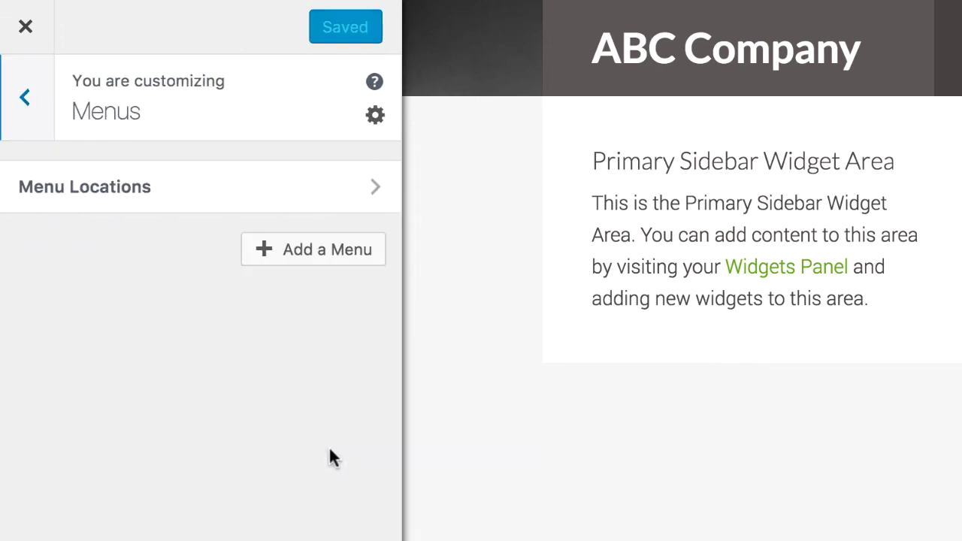
{"action": "left_click", "coordinate": [336, 192]}
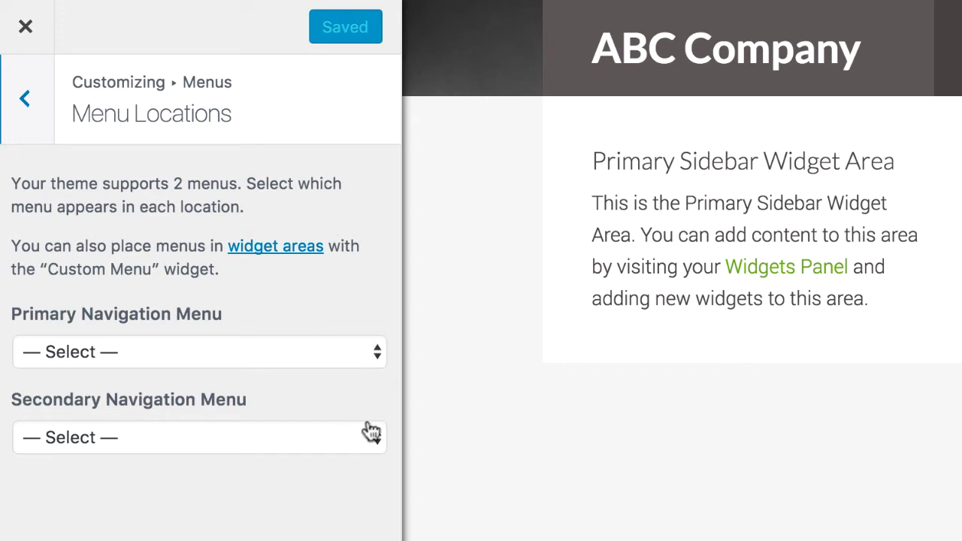
{"action": "left_click", "coordinate": [27, 117]}
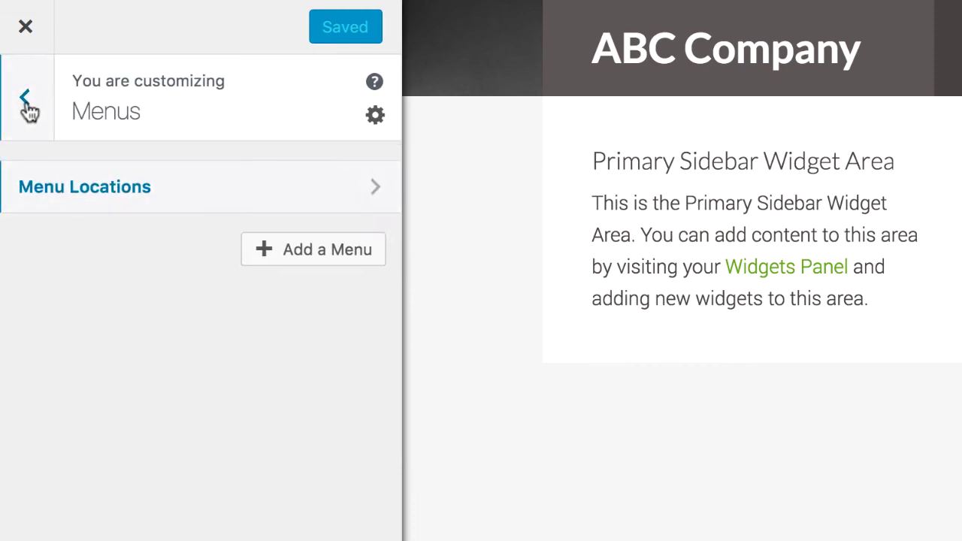
{"action": "left_click", "coordinate": [27, 110]}
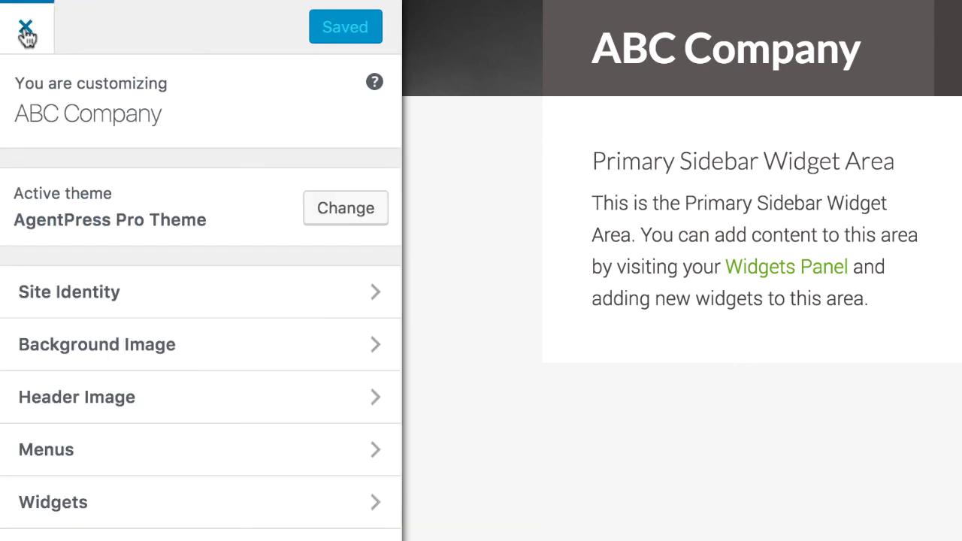
{"action": "left_click", "coordinate": [26, 33]}
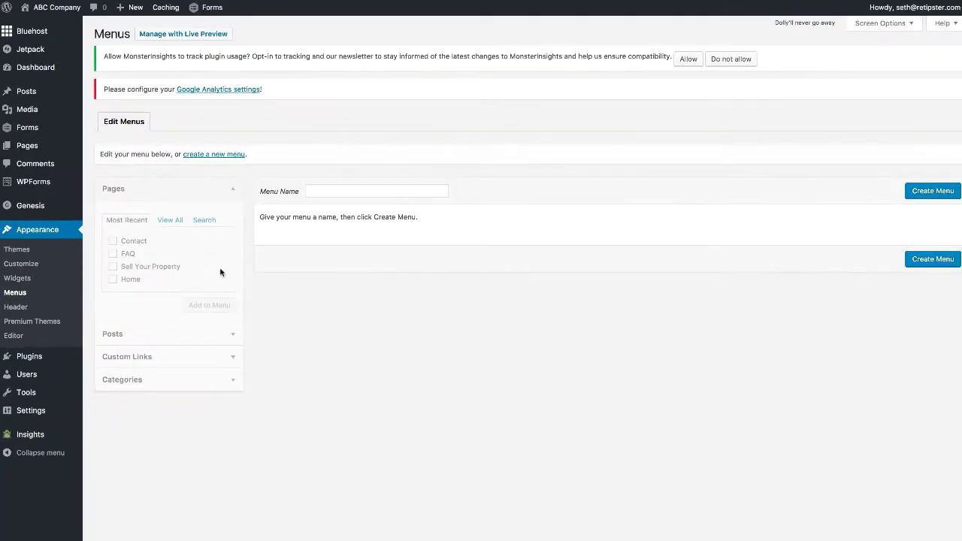
Create a new menu named "Navigation Menu".
{"action": "left_click", "coordinate": [328, 190]}
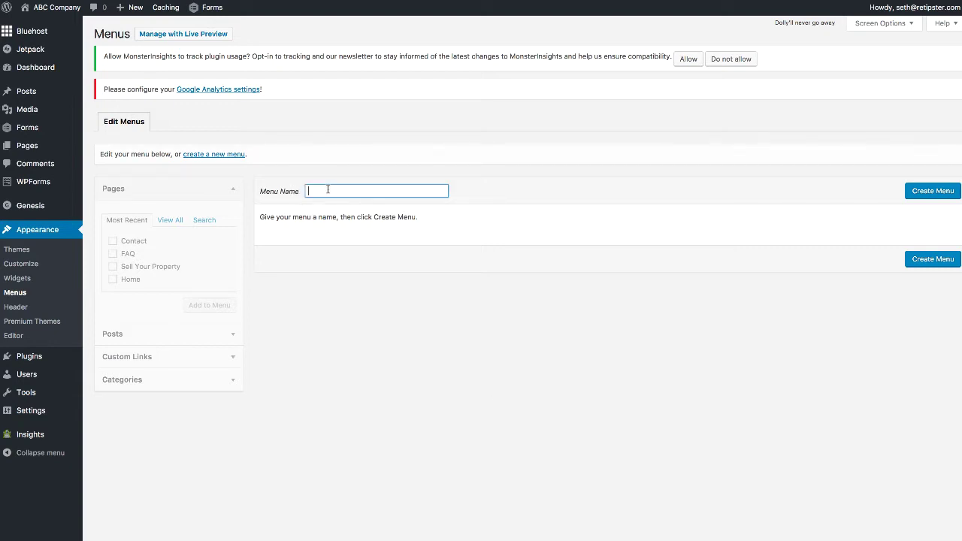
{"action": "type", "text": "Navigation Menu"}
{"action": "left_click", "coordinate": [930, 191]}
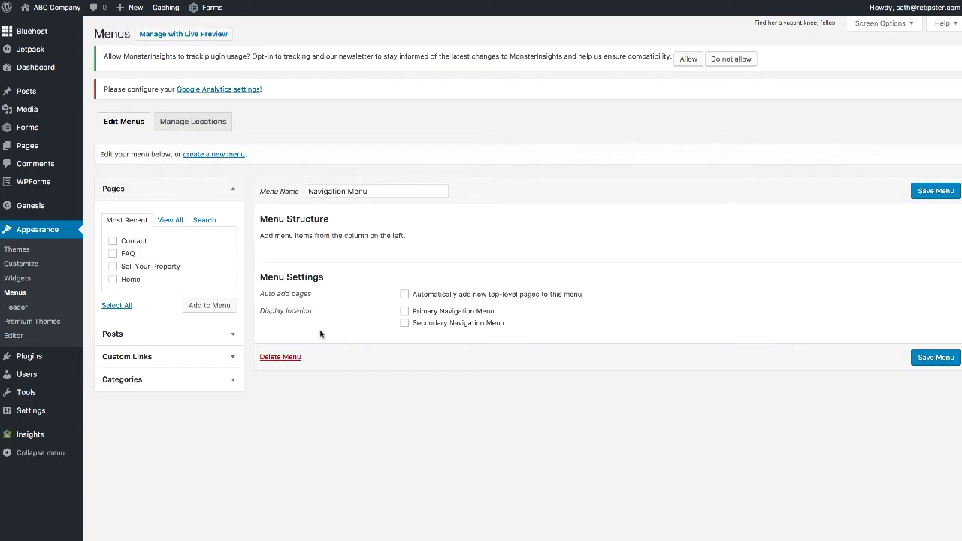
Add the Contact, FAQ, Sell Your Property and Home pages to the Navigation Menu.
{"action": "left_click", "coordinate": [113, 241]}
{"action": "left_click", "coordinate": [113, 254]}
{"action": "left_click", "coordinate": [113, 267]}
{"action": "left_click", "coordinate": [113, 279]}
{"action": "left_click", "coordinate": [218, 308]}
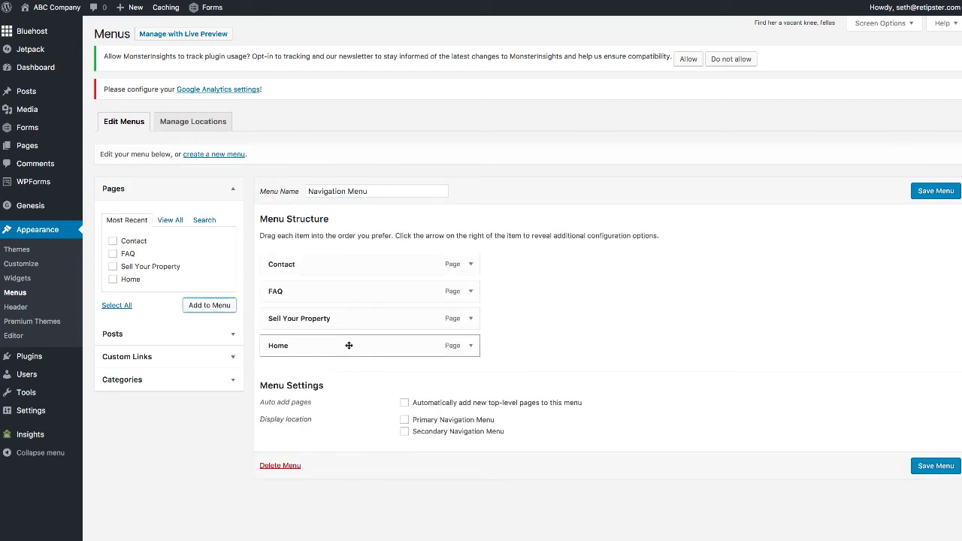
Reorder the menu items to Home, Sell Your Property, FAQ, Contact and save the menu.
{"action": "left_click_drag", "start_coordinate": [349, 345], "coordinate": [346, 259]}
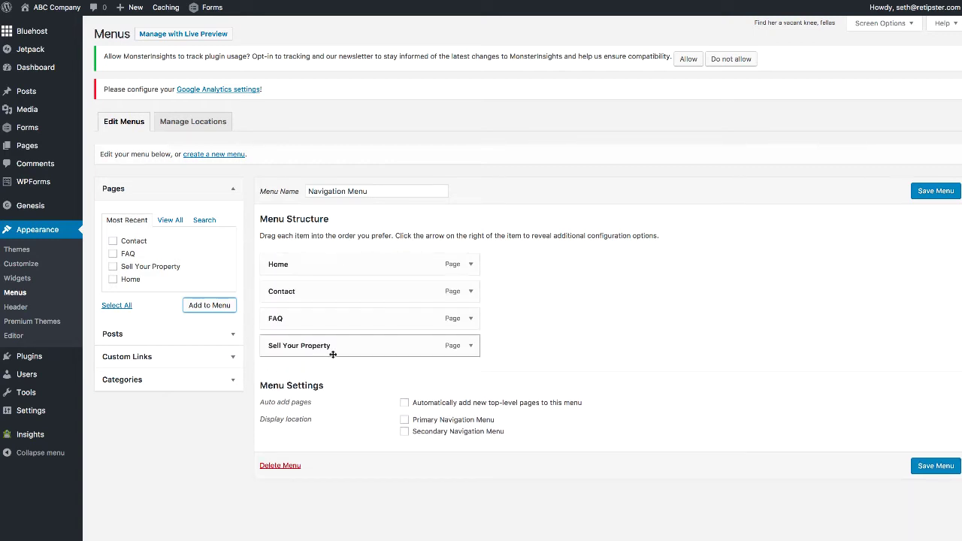
{"action": "left_click_drag", "start_coordinate": [333, 346], "coordinate": [280, 291]}
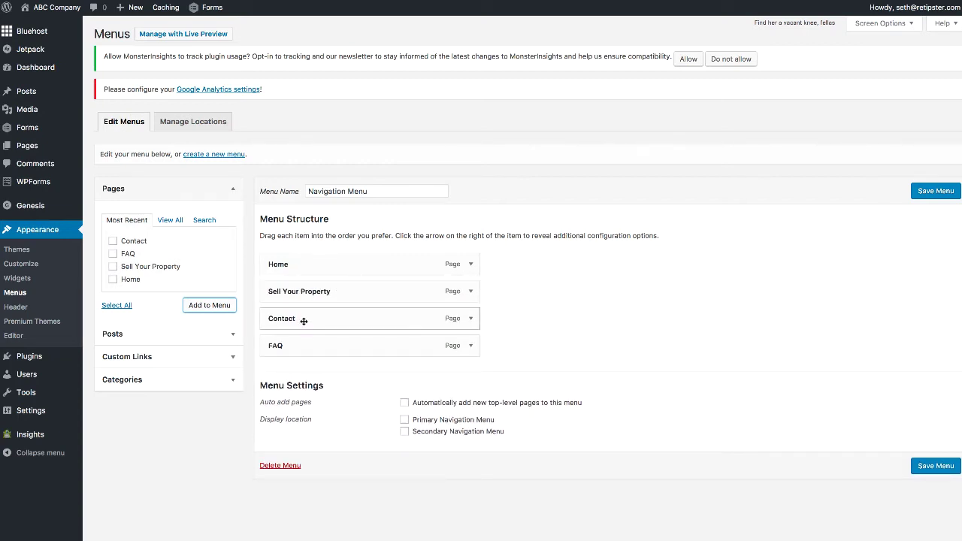
{"action": "left_click_drag", "start_coordinate": [304, 344], "coordinate": [272, 322]}
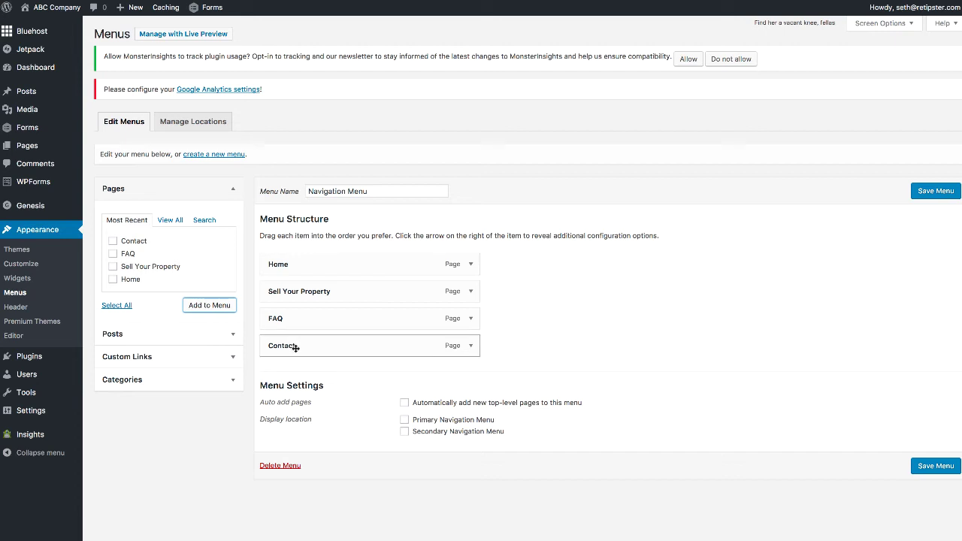
{"action": "left_click_drag", "start_coordinate": [298, 318], "coordinate": [332, 318]}
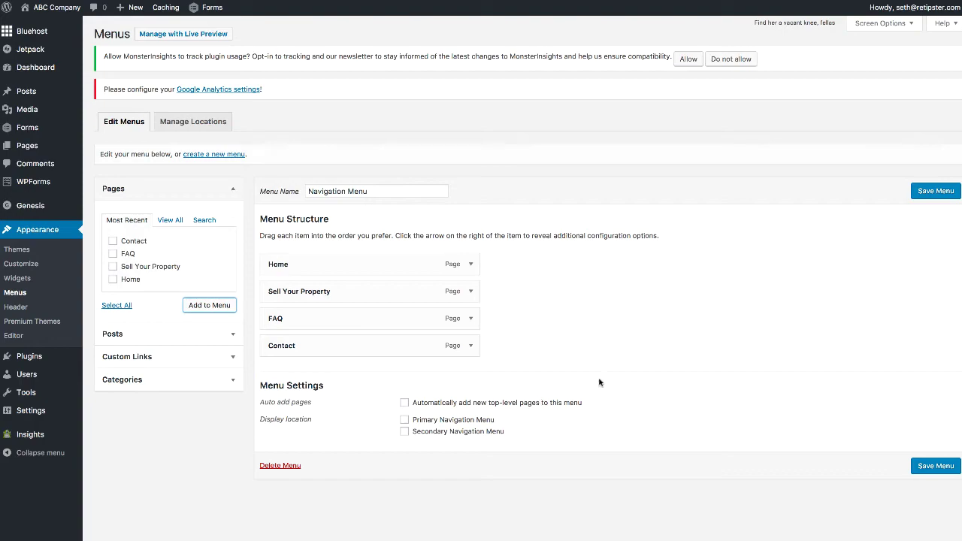
{"action": "left_click", "coordinate": [936, 191]}
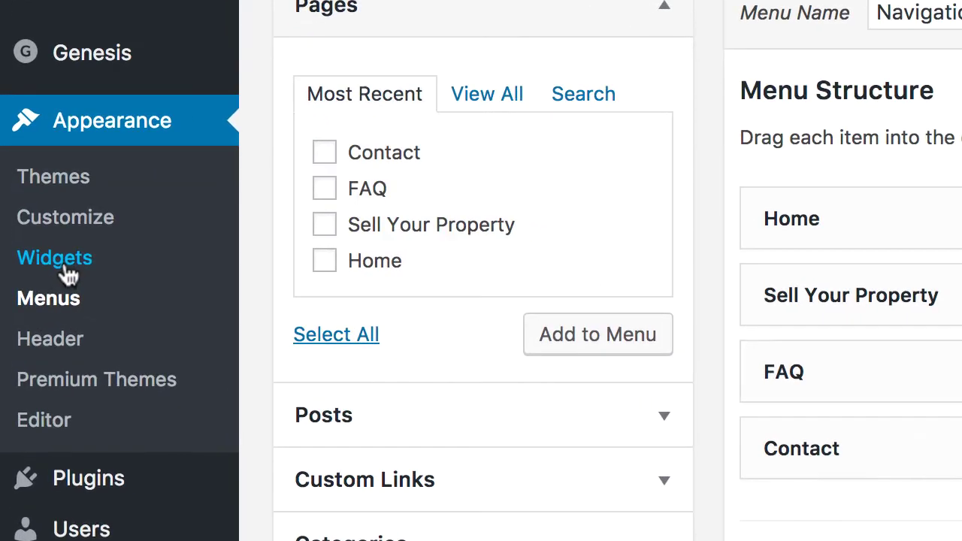
Open the Widgets page and examine the AgentPress Pro demo's home page sections and header navigation submenus.
{"action": "left_click", "coordinate": [66, 275]}
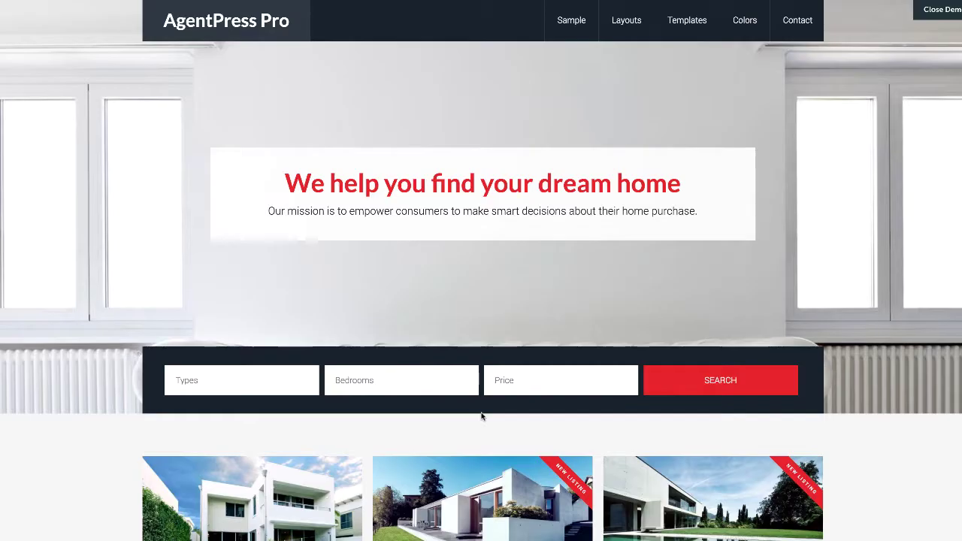
{"action": "scroll", "coordinate": [403, 308], "scroll_direction": "down", "scroll_amount": 4}
{"action": "scroll", "coordinate": [414, 338], "scroll_direction": "down", "scroll_amount": 5}
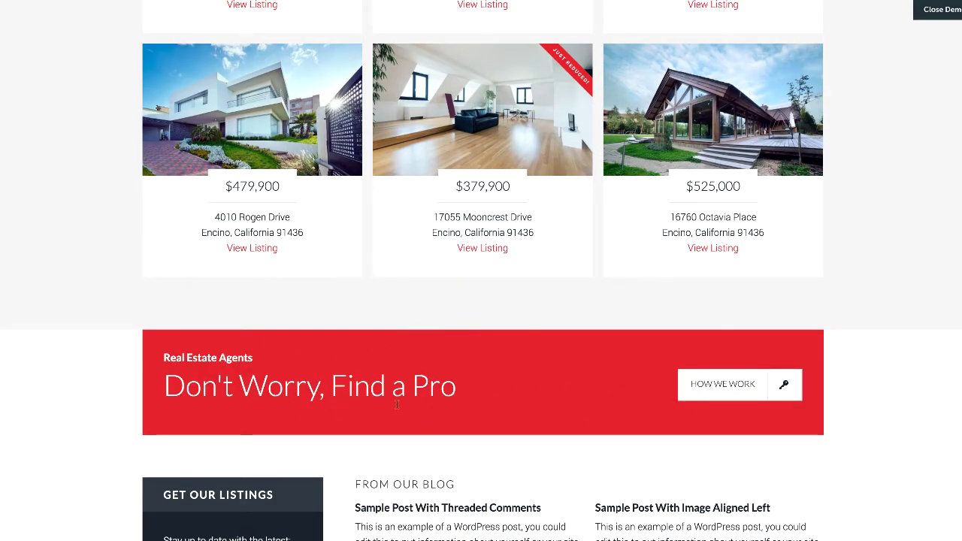
{"action": "scroll", "coordinate": [575, 388], "scroll_direction": "down", "scroll_amount": 3}
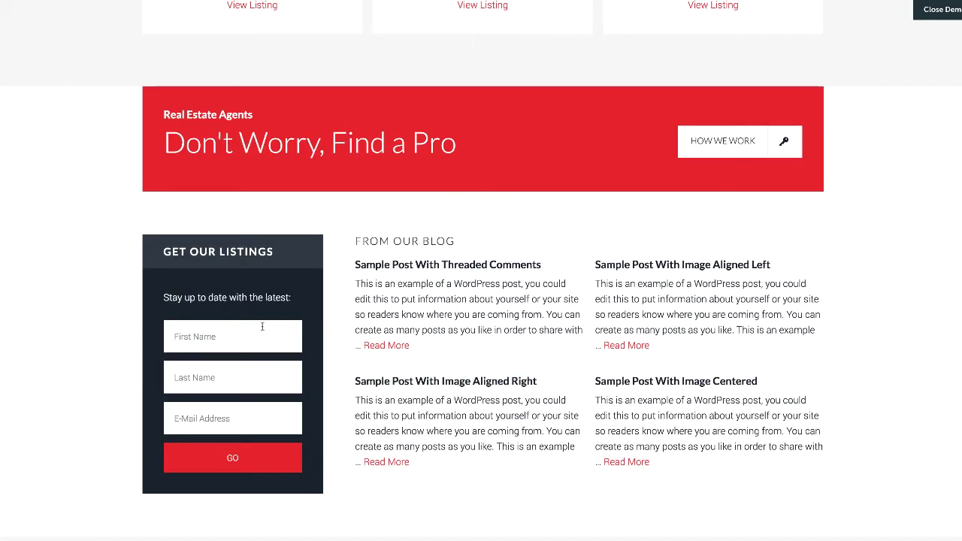
{"action": "scroll", "coordinate": [577, 379], "scroll_direction": "down", "scroll_amount": 3}
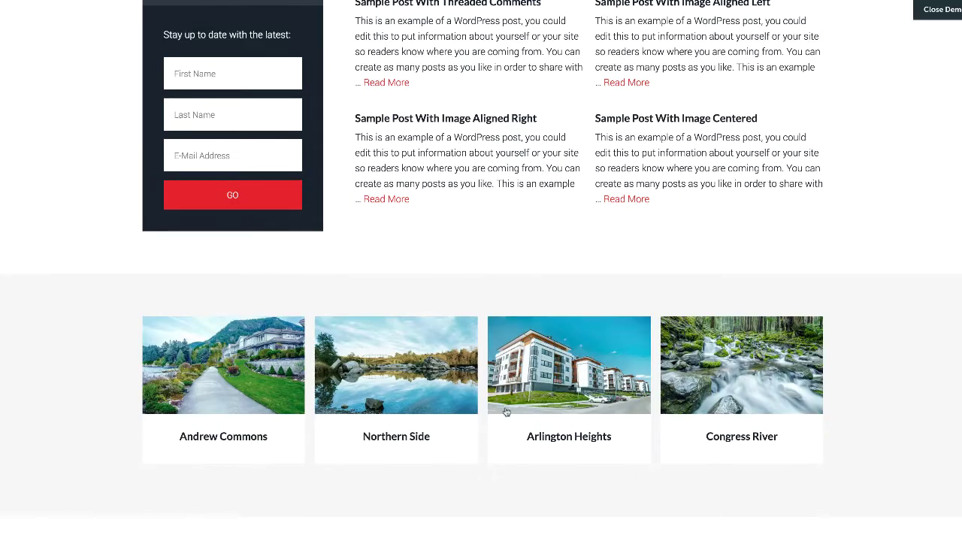
{"action": "scroll", "coordinate": [526, 447], "scroll_direction": "up", "scroll_amount": 15}
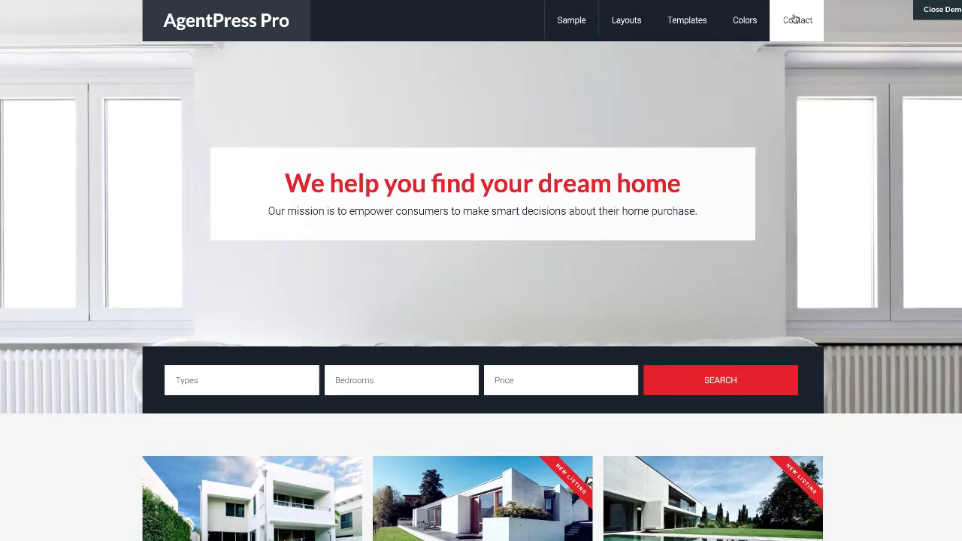
{"action": "mouse_move", "coordinate": [595, 21]}
{"action": "mouse_move", "coordinate": [560, 32]}
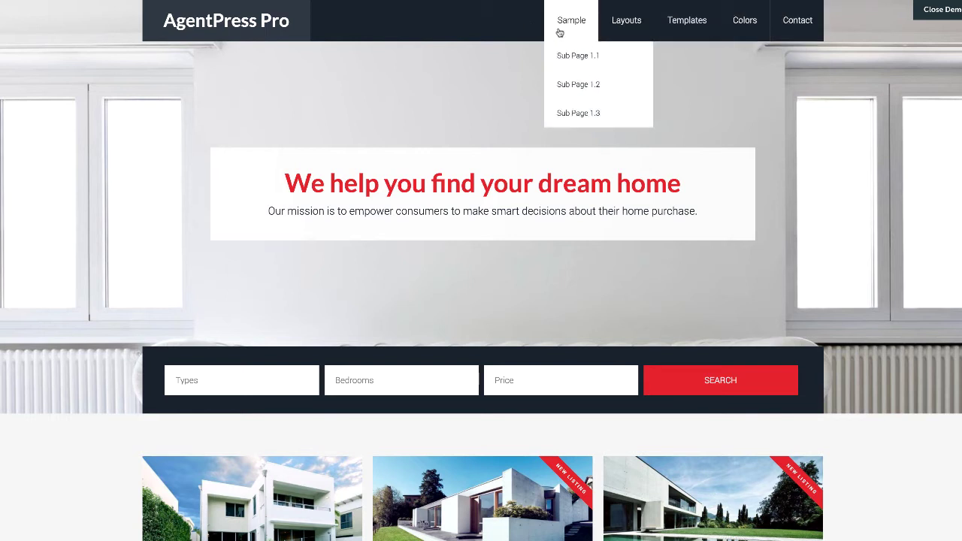
{"action": "mouse_move", "coordinate": [722, 30]}
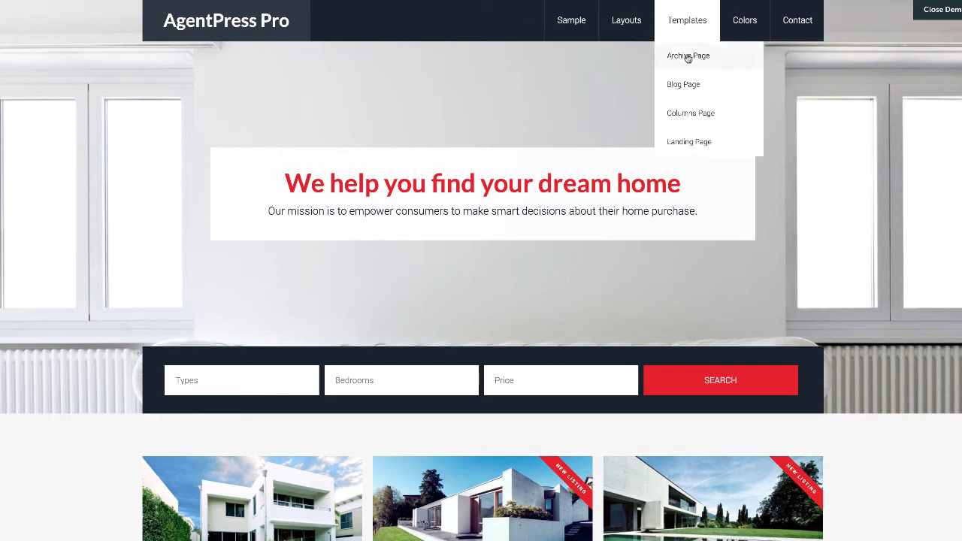
{"action": "mouse_move", "coordinate": [625, 24]}
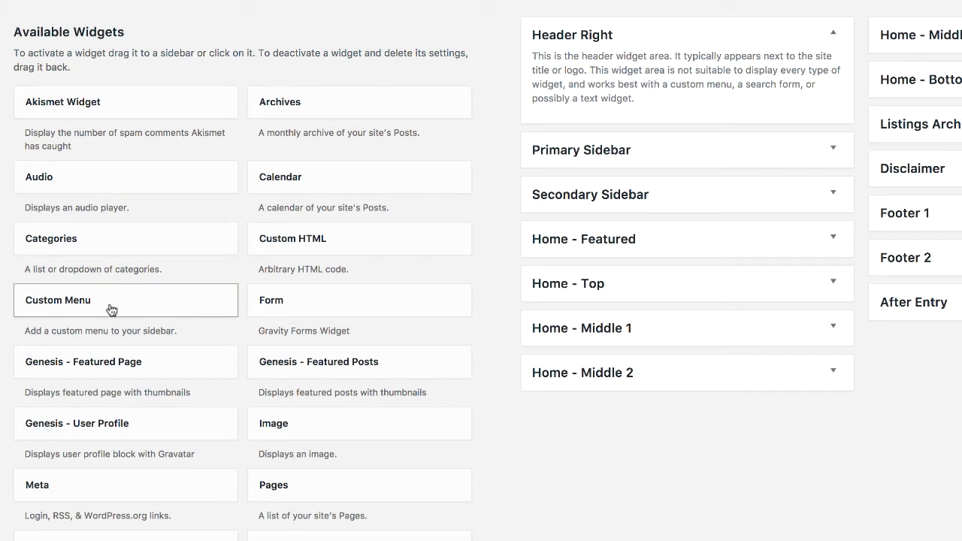
Add a Custom Menu widget to the Header Right area, assign Navigation Menu to it and save.
{"action": "left_click_drag", "start_coordinate": [111, 311], "coordinate": [651, 110]}
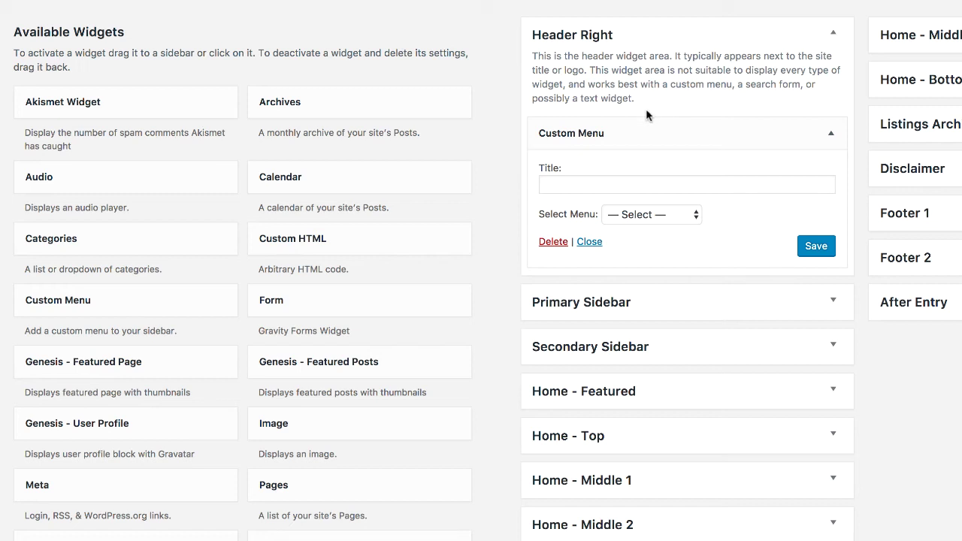
{"action": "left_click", "coordinate": [696, 215]}
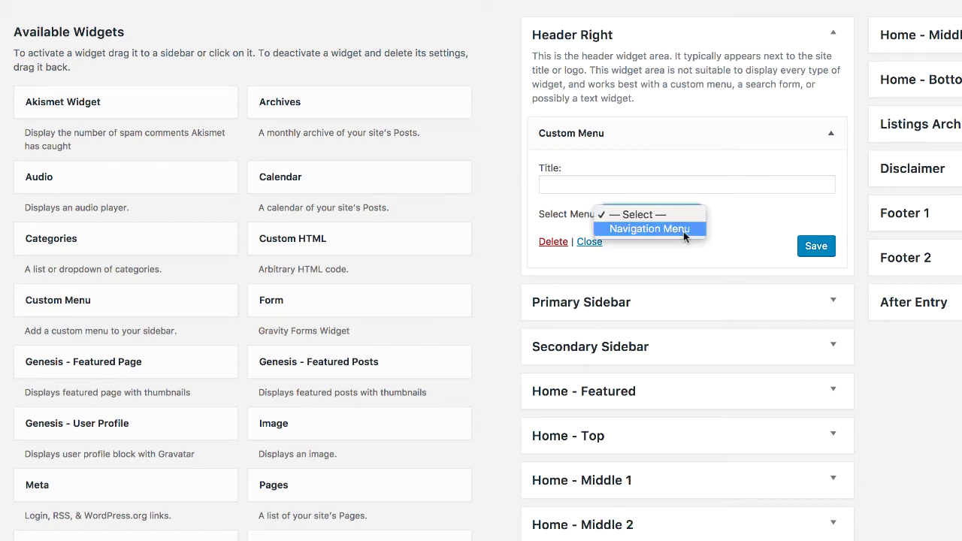
{"action": "left_click", "coordinate": [683, 231]}
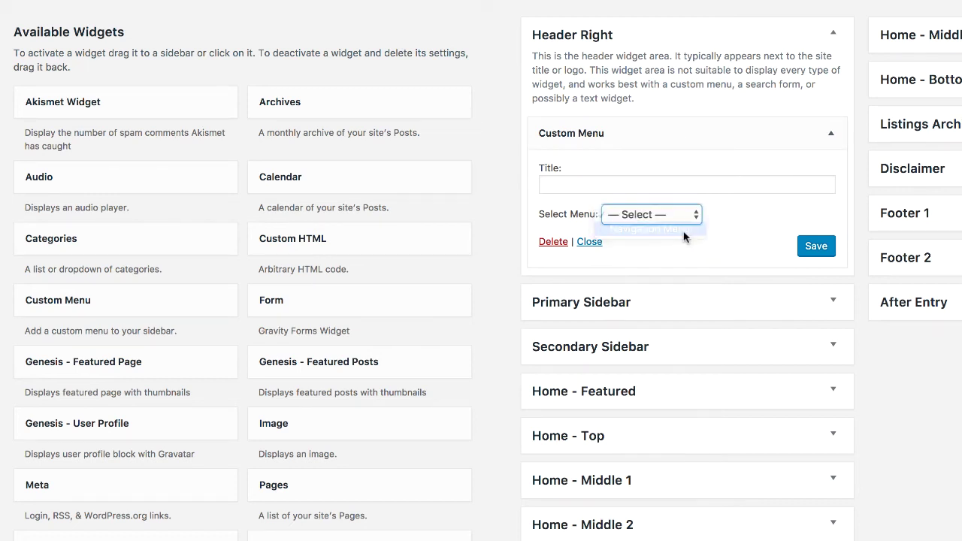
{"action": "left_click", "coordinate": [822, 249]}
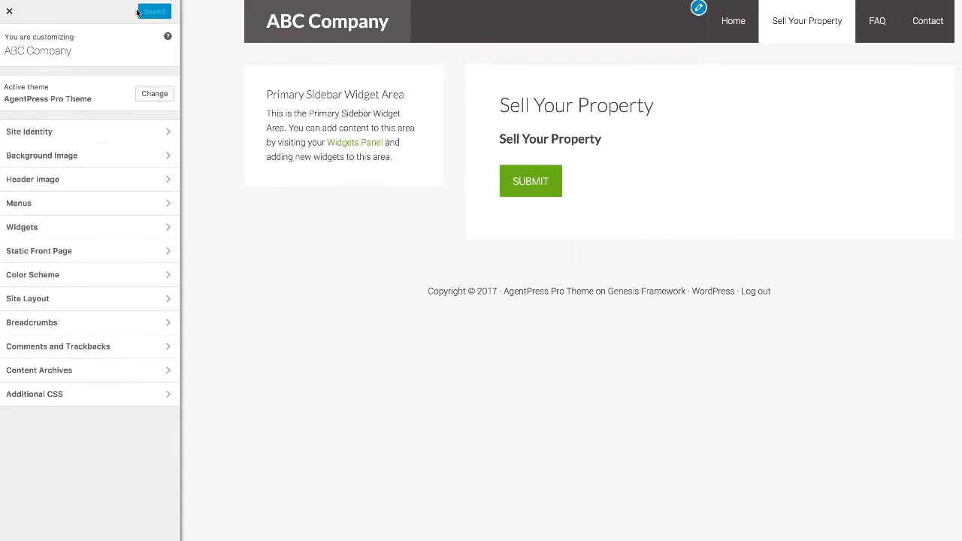
Open the menu locations settings in the customizer.
{"action": "left_click", "coordinate": [165, 201]}
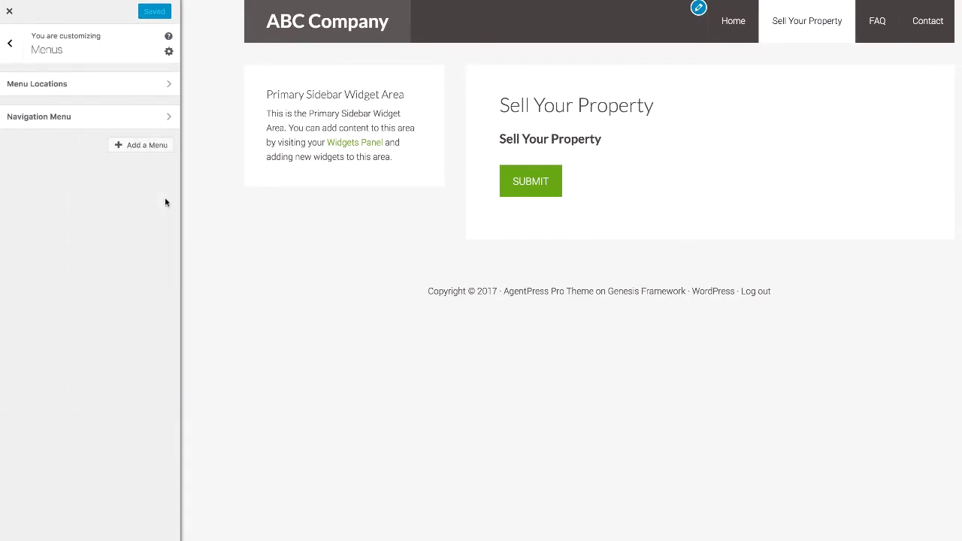
{"action": "left_click", "coordinate": [167, 84]}
Try Navigation Menu in the primary navigation location, then clear that assignment.
{"action": "left_click", "coordinate": [163, 159]}
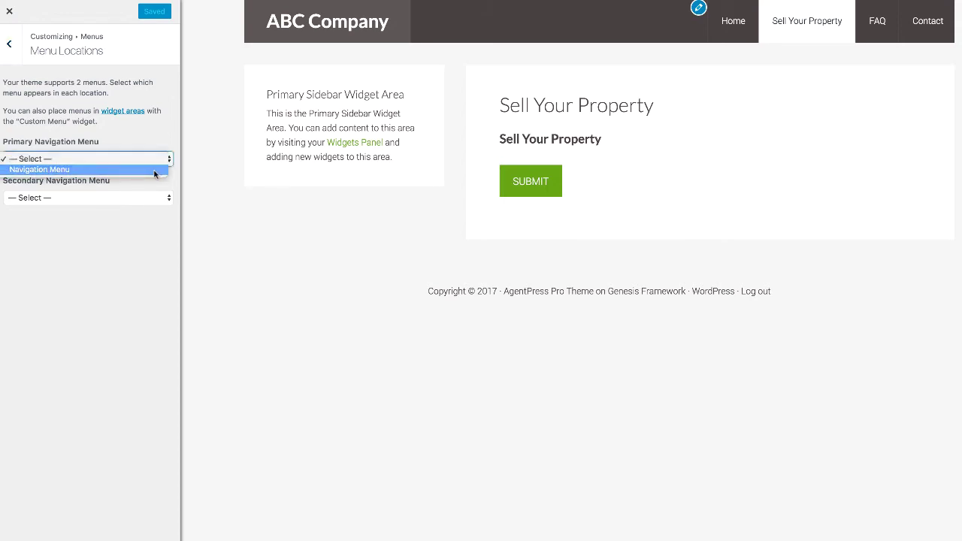
{"action": "left_click", "coordinate": [155, 171]}
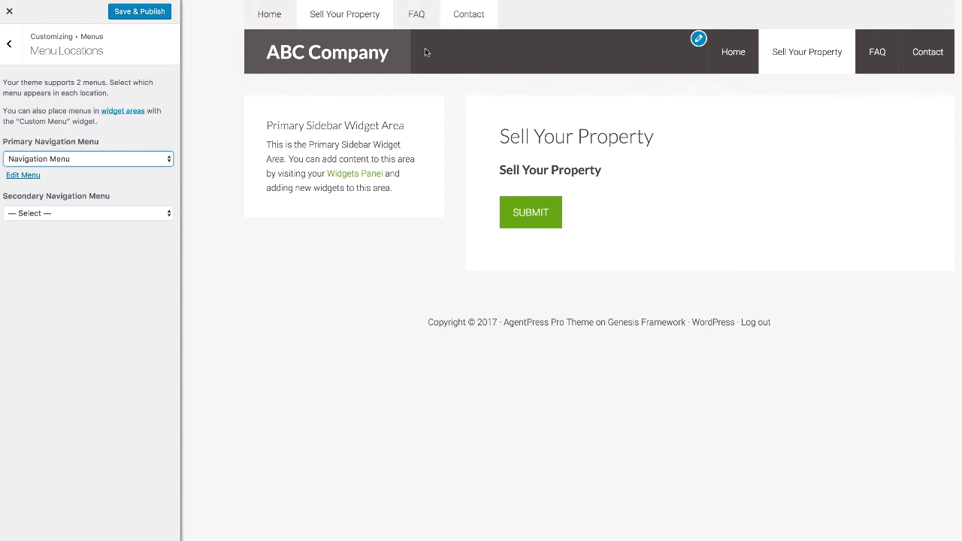
{"action": "left_click", "coordinate": [168, 160]}
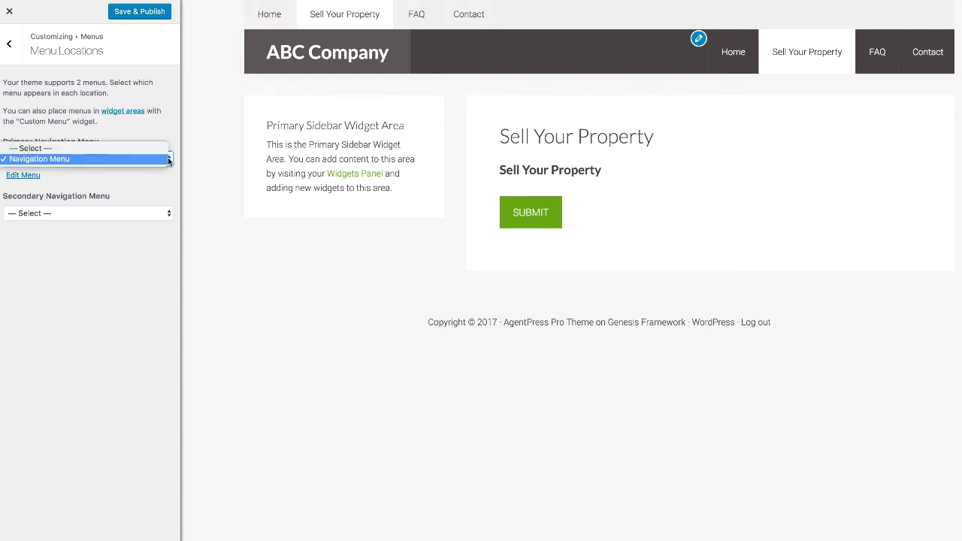
{"action": "left_click", "coordinate": [166, 149]}
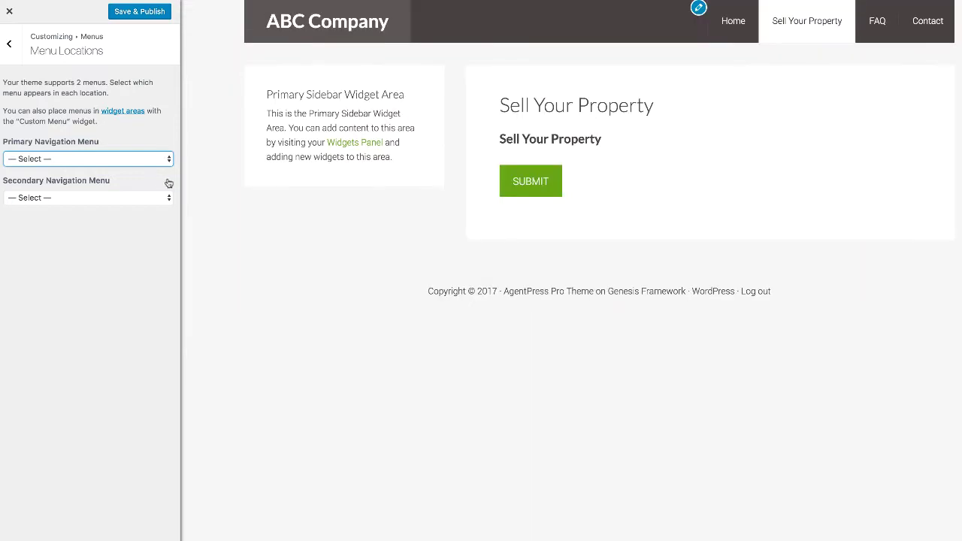
Assign Navigation Menu to the secondary navigation location and publish the change.
{"action": "left_click", "coordinate": [168, 197]}
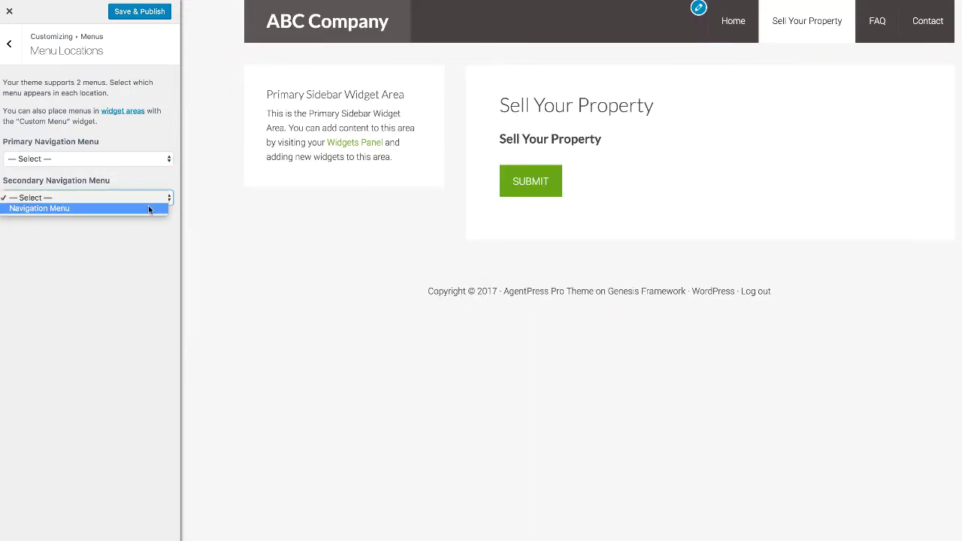
{"action": "left_click", "coordinate": [155, 208]}
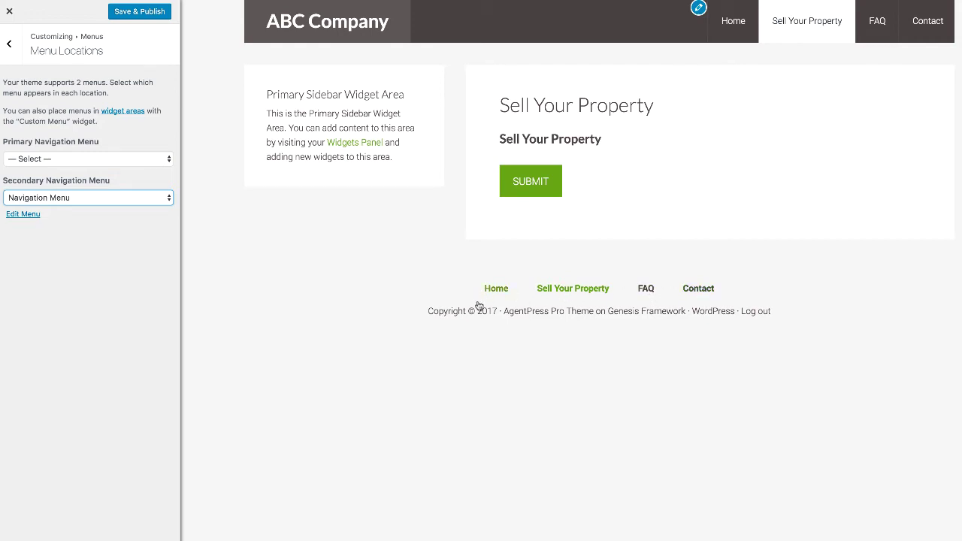
{"action": "left_click", "coordinate": [142, 16]}
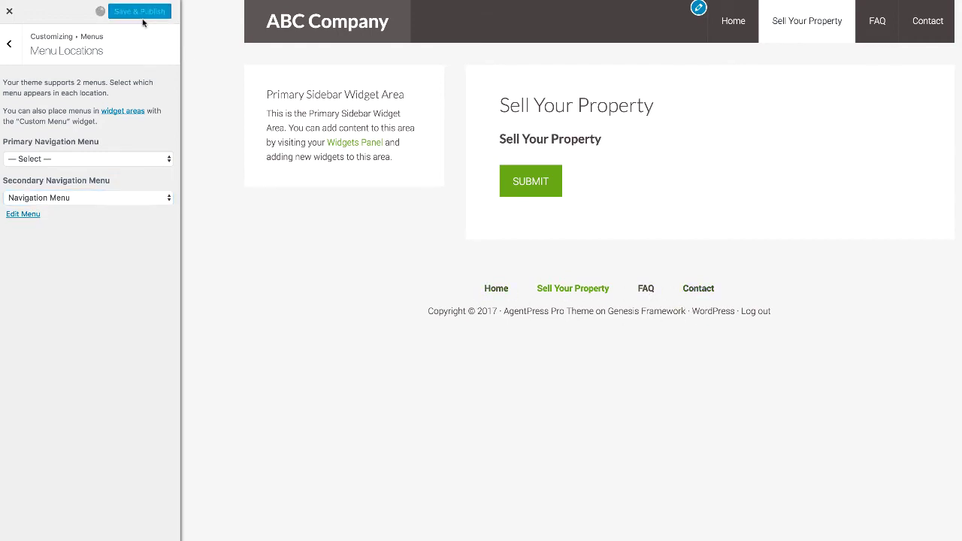
Set the site's front page display to a static page using the Home page, and publish the change.
{"action": "left_click", "coordinate": [9, 45]}
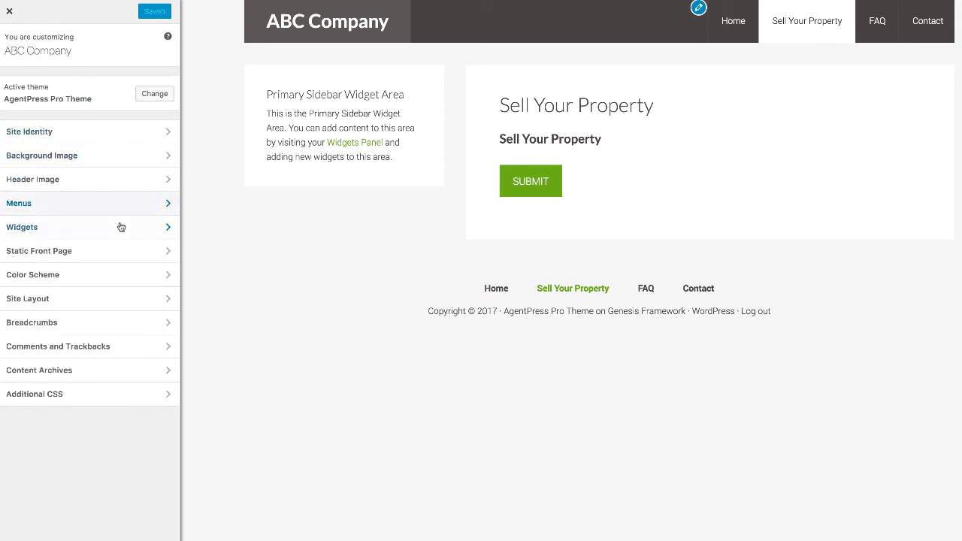
{"action": "left_click", "coordinate": [124, 230]}
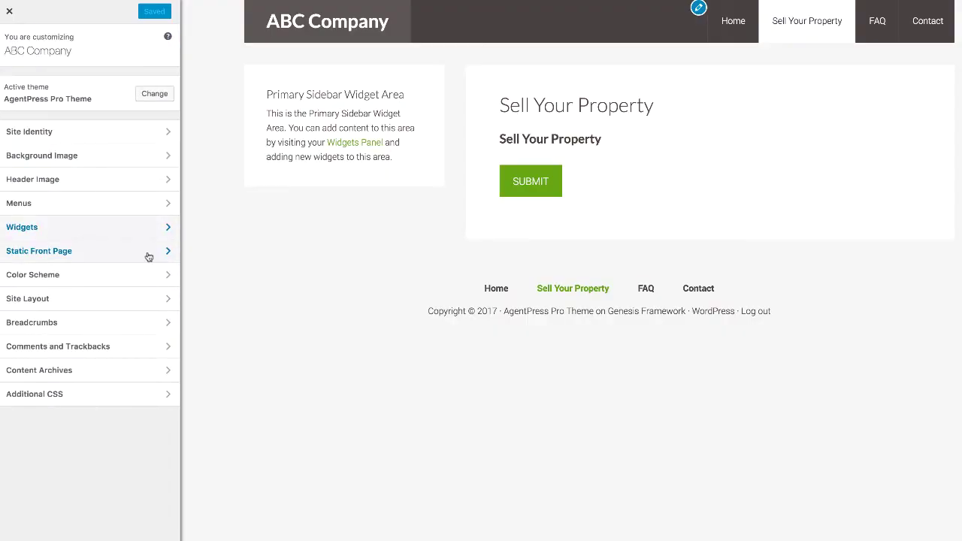
{"action": "left_click", "coordinate": [149, 256]}
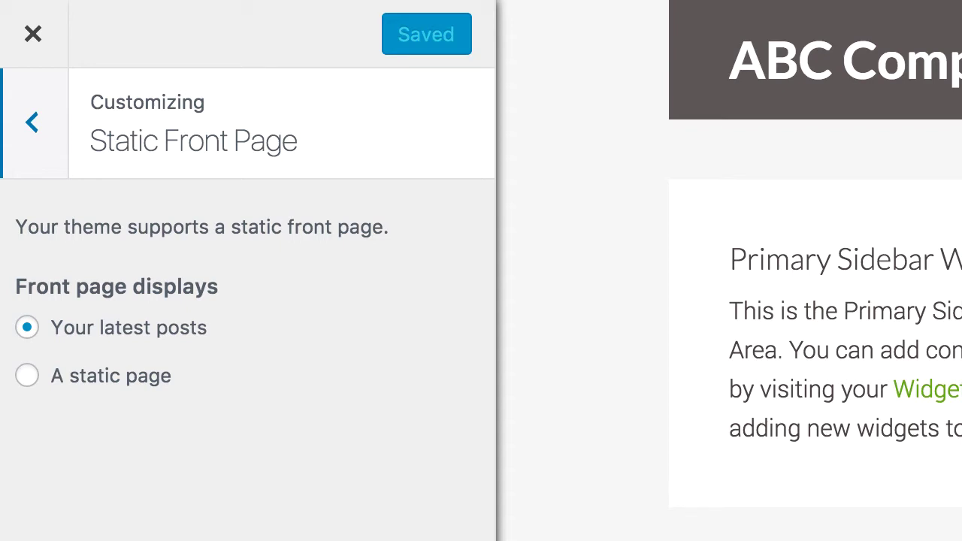
{"action": "left_click", "coordinate": [27, 376]}
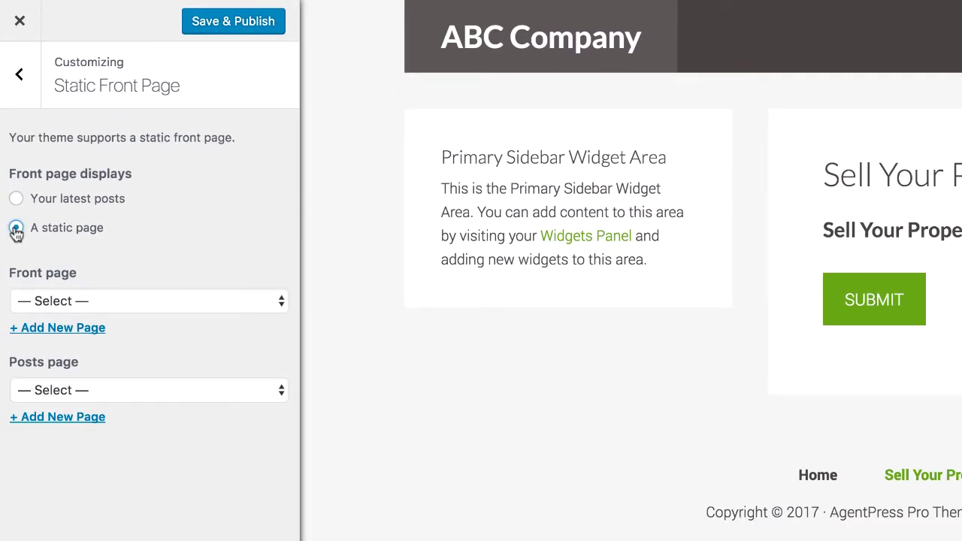
{"action": "left_click", "coordinate": [275, 300]}
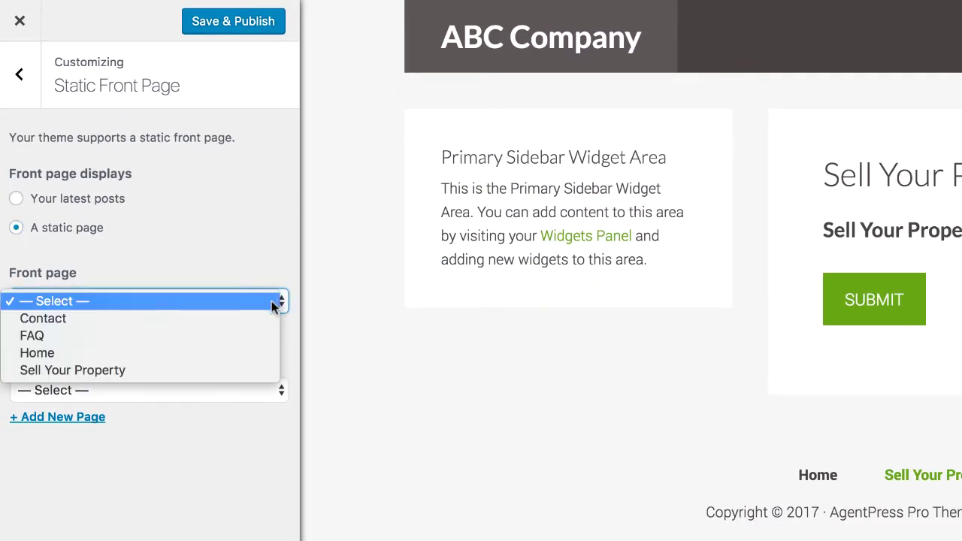
{"action": "left_click", "coordinate": [247, 352]}
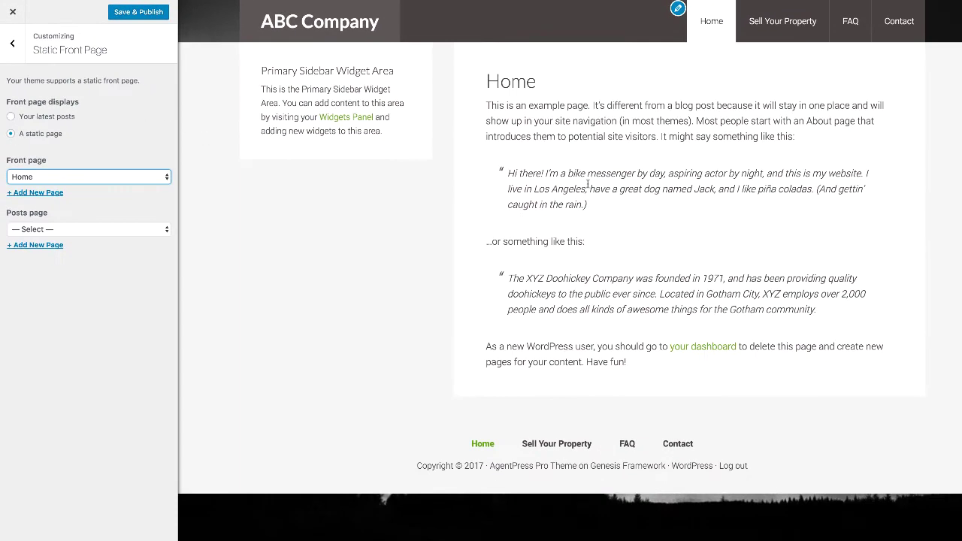
{"action": "left_click", "coordinate": [142, 13]}
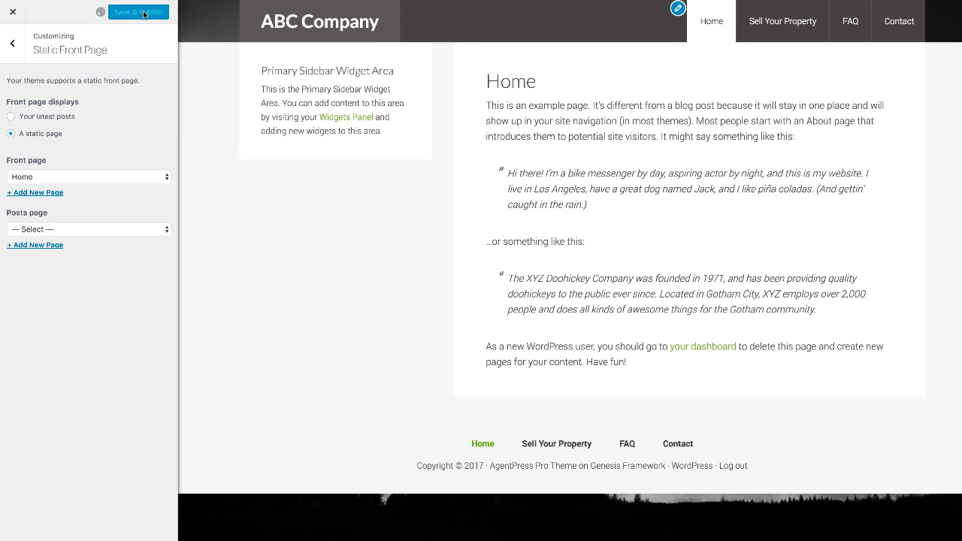
Try the AgentPress Pro Gold color style, then switch the color scheme back to AgentPress Pro Green.
{"action": "left_click", "coordinate": [14, 44]}
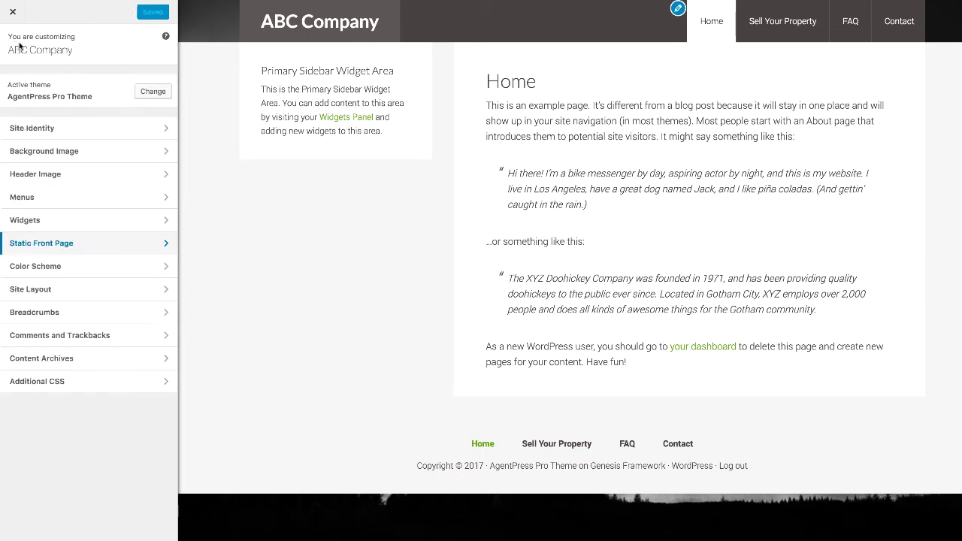
{"action": "left_click", "coordinate": [139, 268]}
{"action": "left_click", "coordinate": [154, 101]}
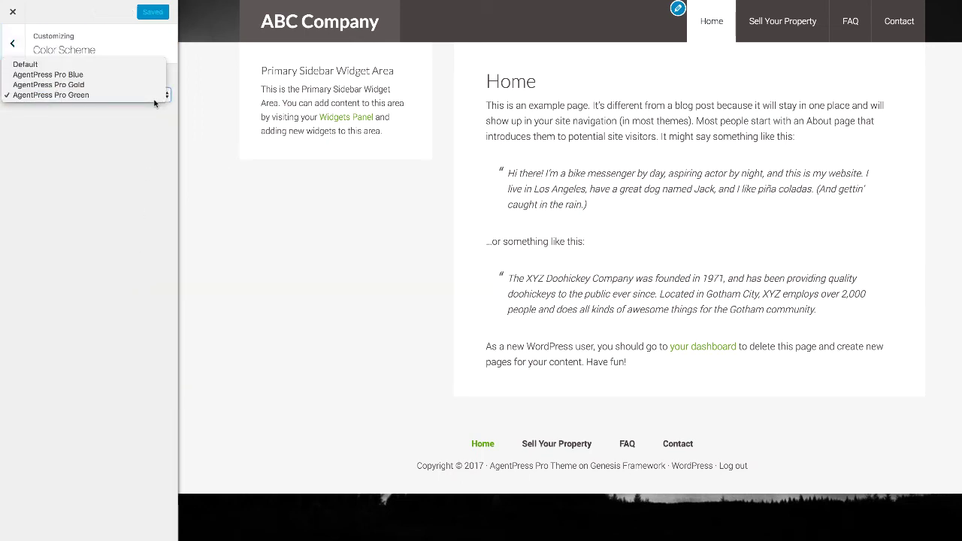
{"action": "left_click", "coordinate": [155, 85]}
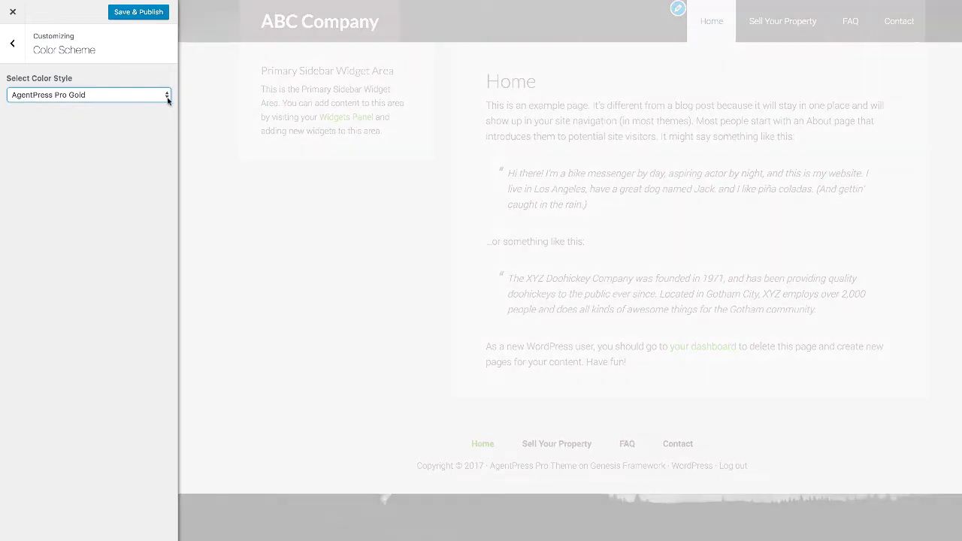
{"action": "left_click", "coordinate": [159, 99]}
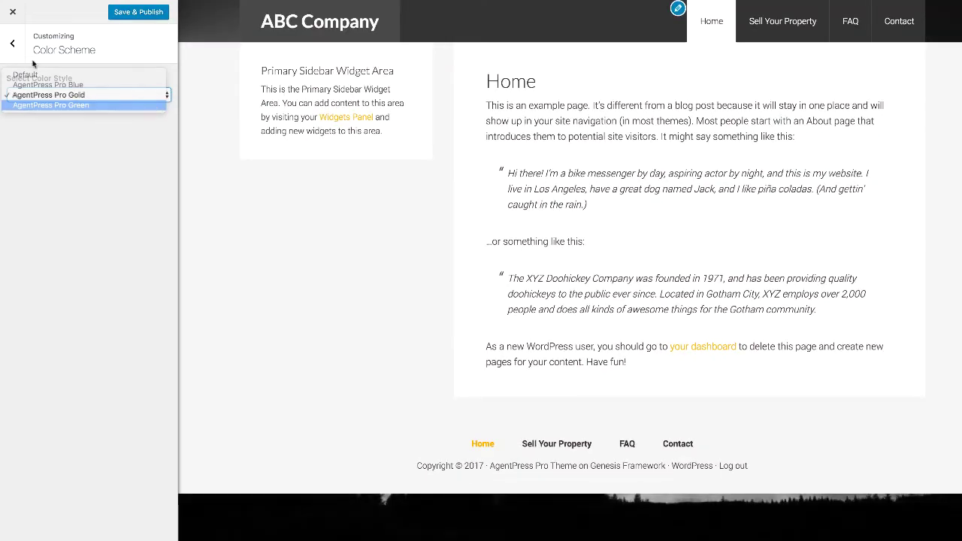
{"action": "left_click", "coordinate": [12, 42]}
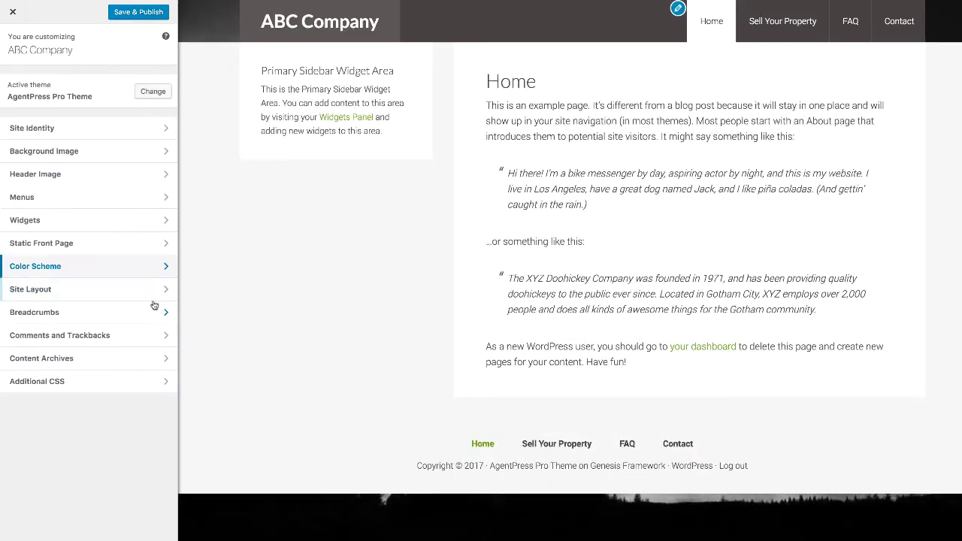
Look through the Site Layout, Breadcrumbs, Content Archives and Additional CSS settings in the customizer.
{"action": "left_click", "coordinate": [156, 293]}
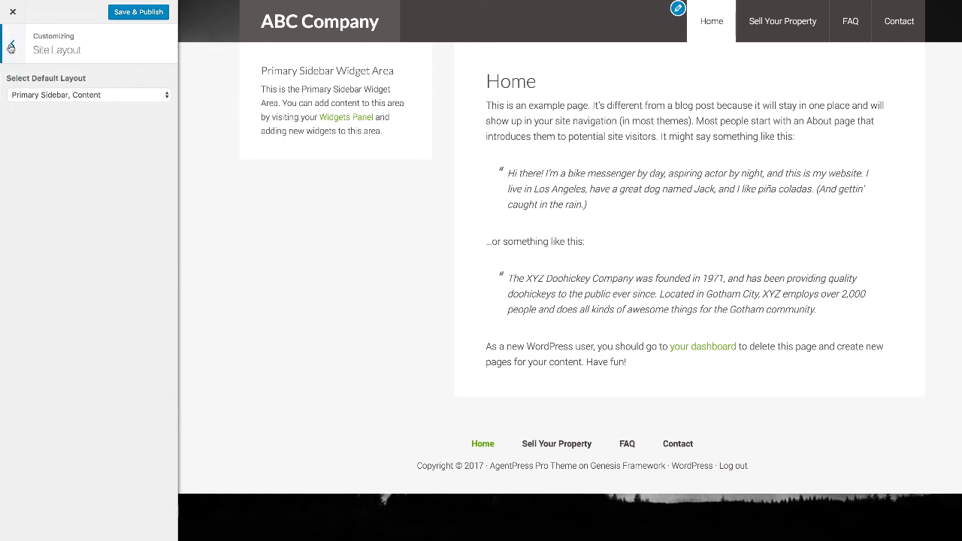
{"action": "left_click", "coordinate": [12, 48]}
{"action": "left_click", "coordinate": [98, 251]}
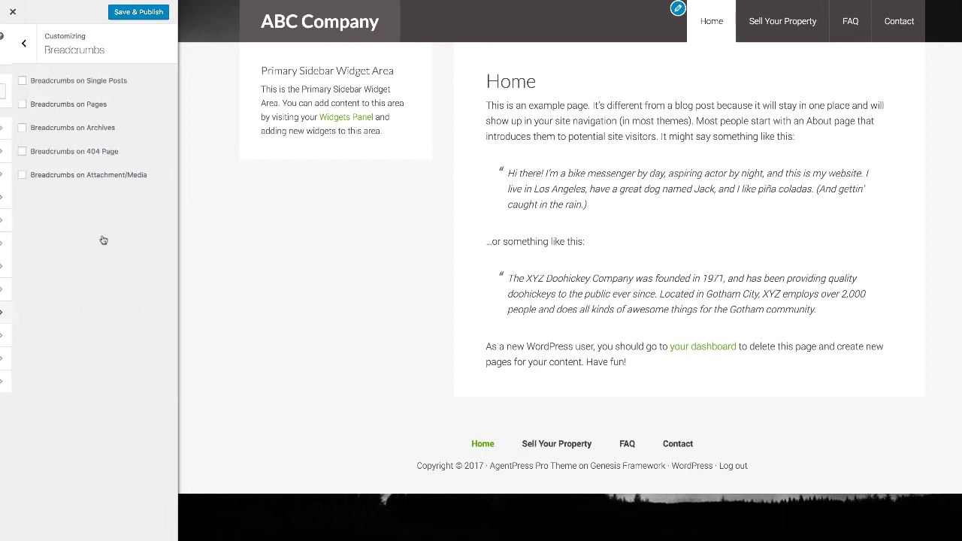
{"action": "left_click", "coordinate": [15, 45]}
{"action": "left_click", "coordinate": [145, 333]}
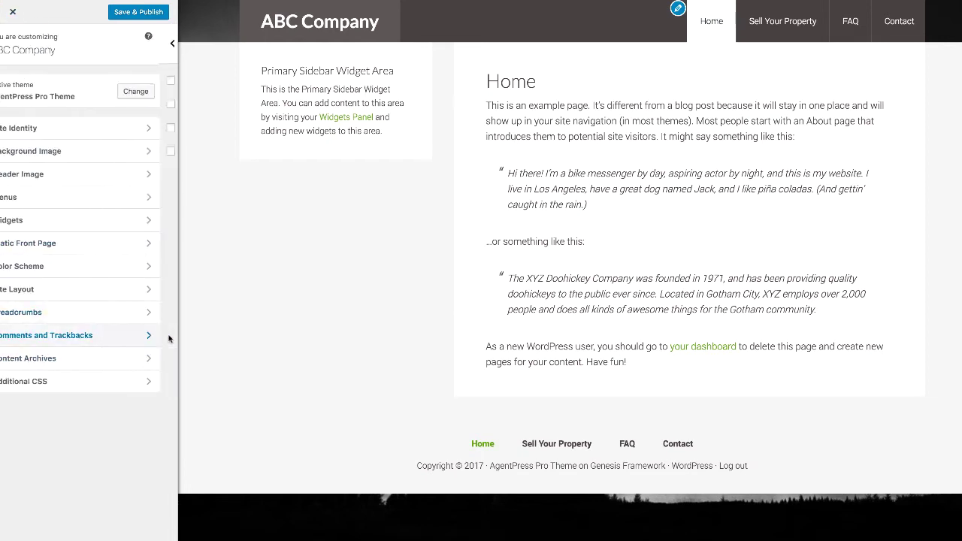
{"action": "left_click", "coordinate": [22, 40]}
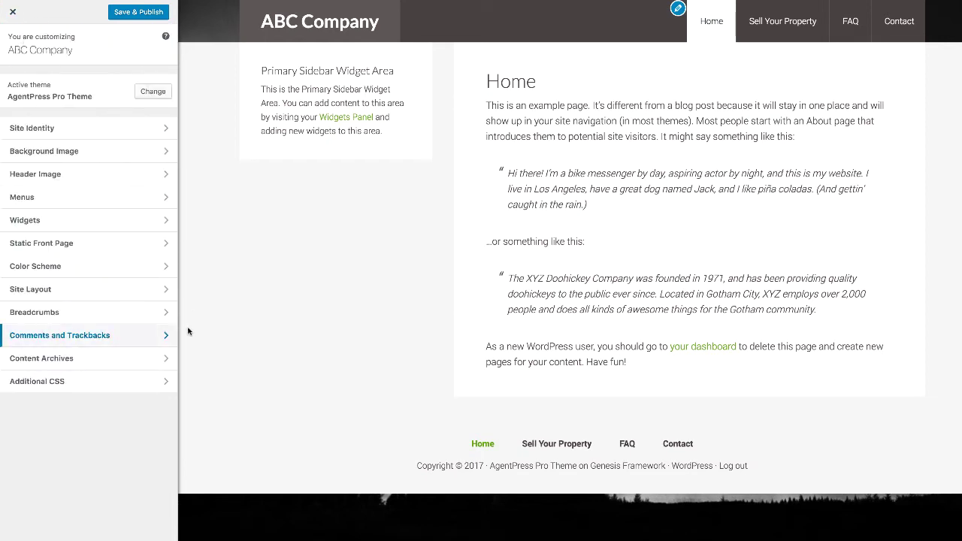
{"action": "left_click", "coordinate": [152, 357]}
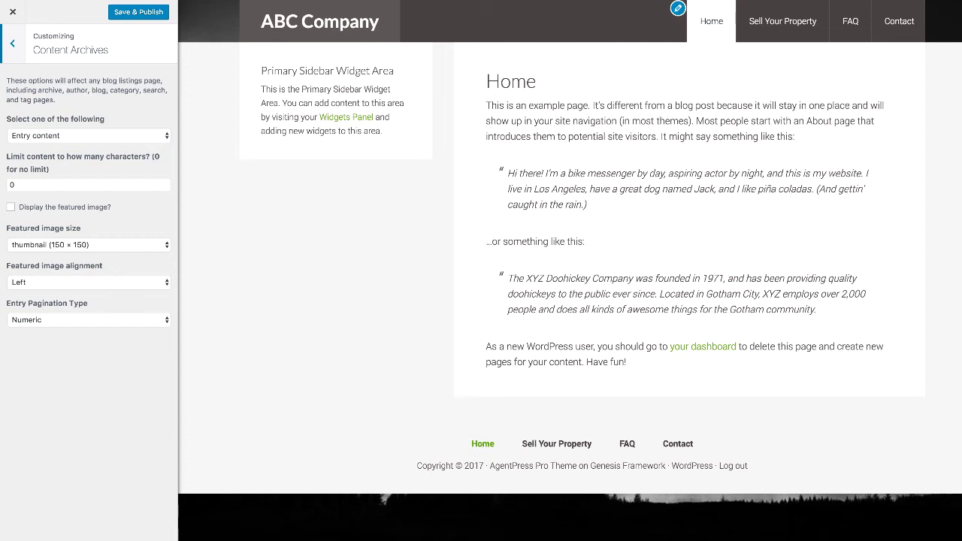
{"action": "left_click", "coordinate": [9, 53]}
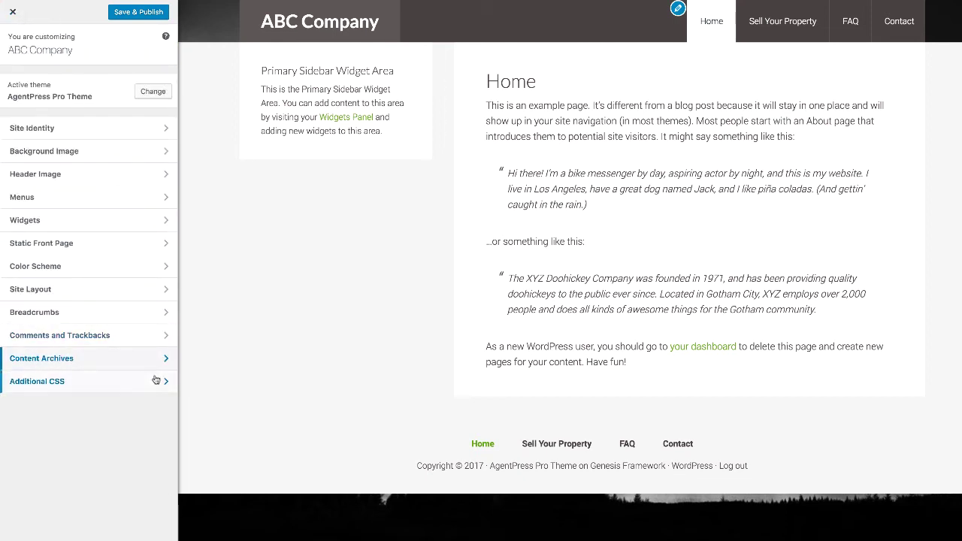
{"action": "left_click", "coordinate": [151, 384]}
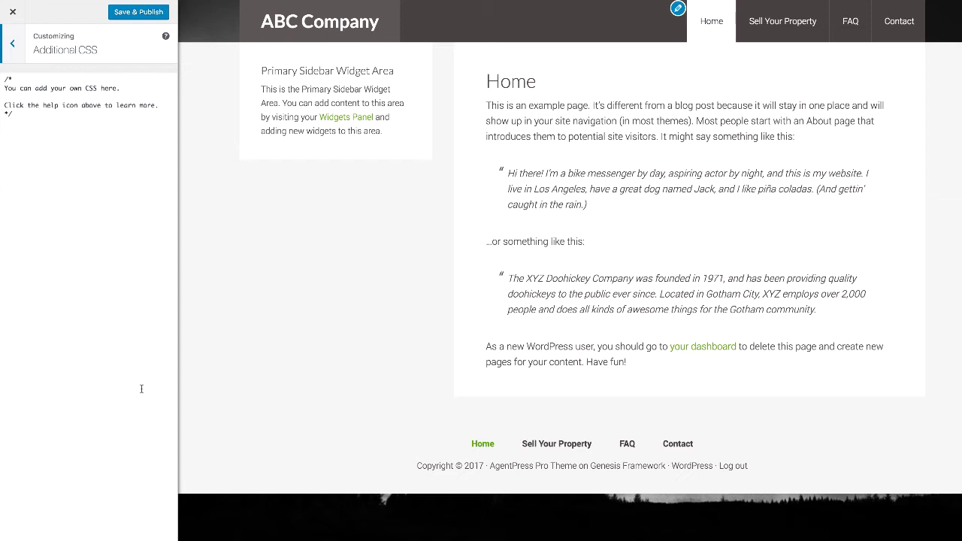
{"action": "key", "text": "Escape"}
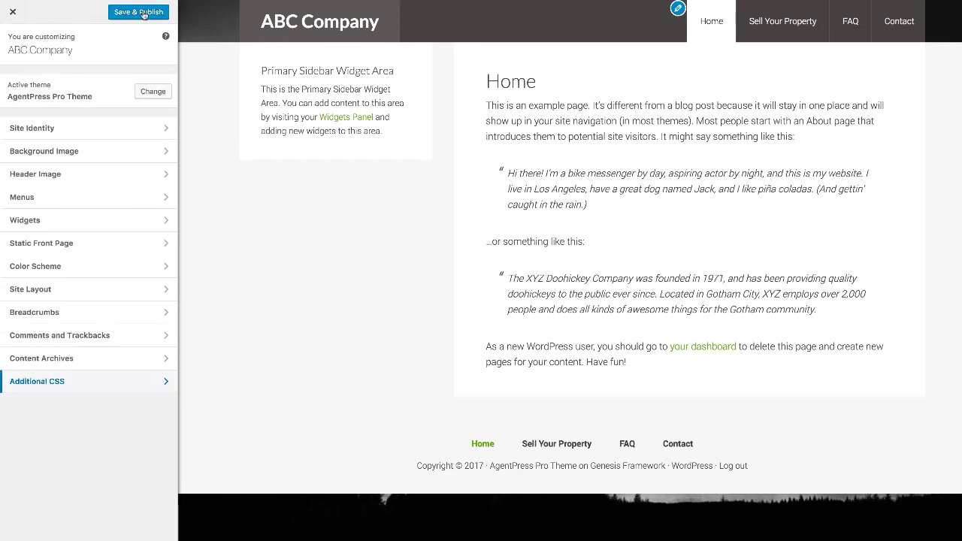
Save and publish the customizer settings, then close the customizer.
{"action": "left_click", "coordinate": [143, 13]}
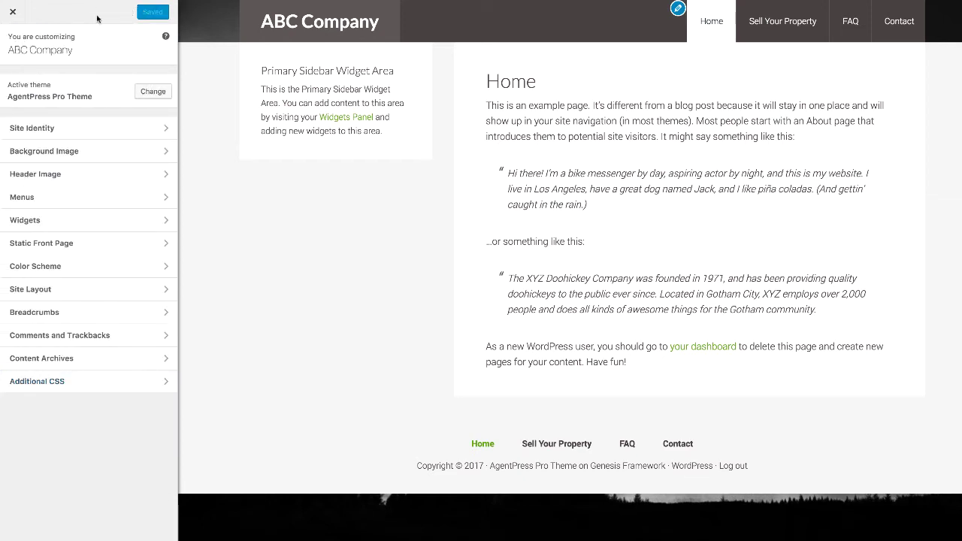
{"action": "left_click", "coordinate": [13, 15]}
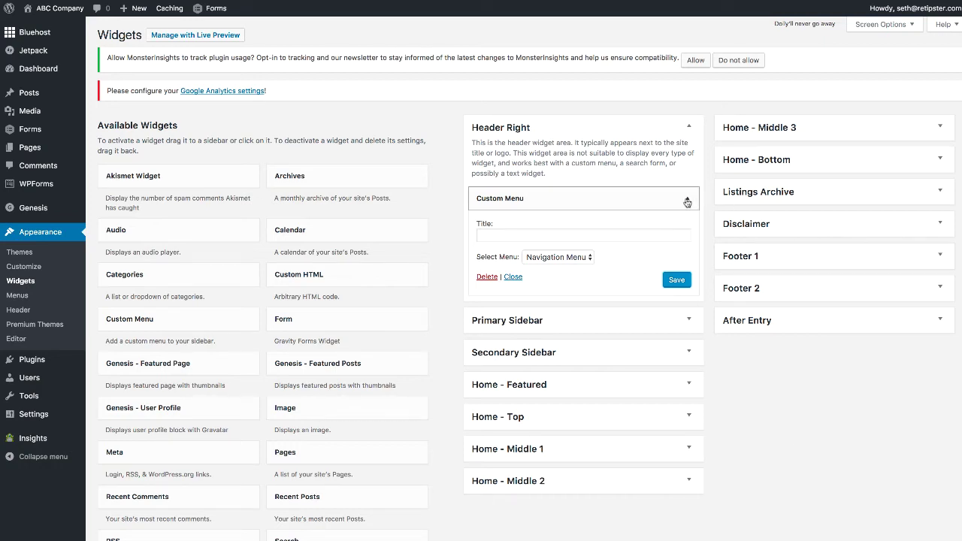
Collapse the Header Right menu widget and add a Text widget to the Home - Featured area.
{"action": "left_click", "coordinate": [687, 202]}
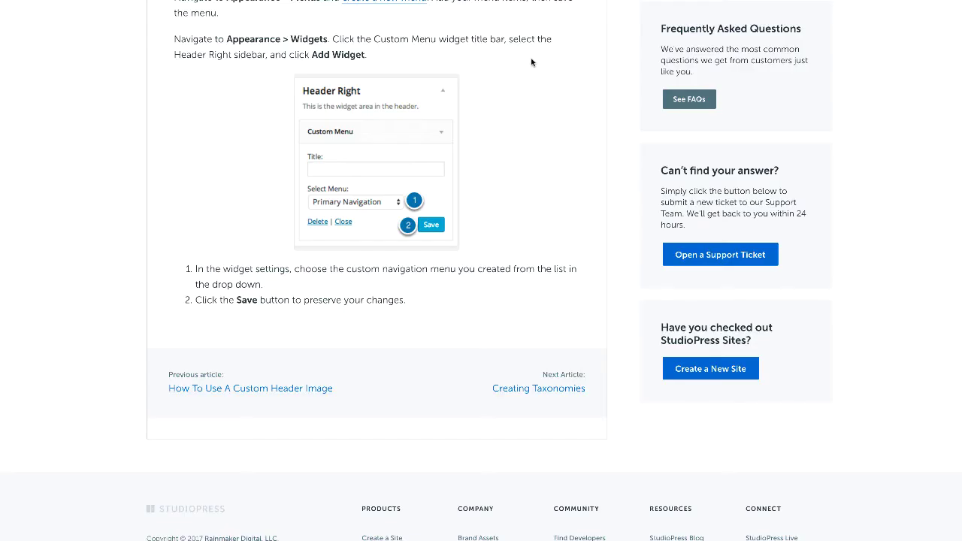
{"action": "scroll", "coordinate": [594, 423], "scroll_direction": "up", "scroll_amount": 15}
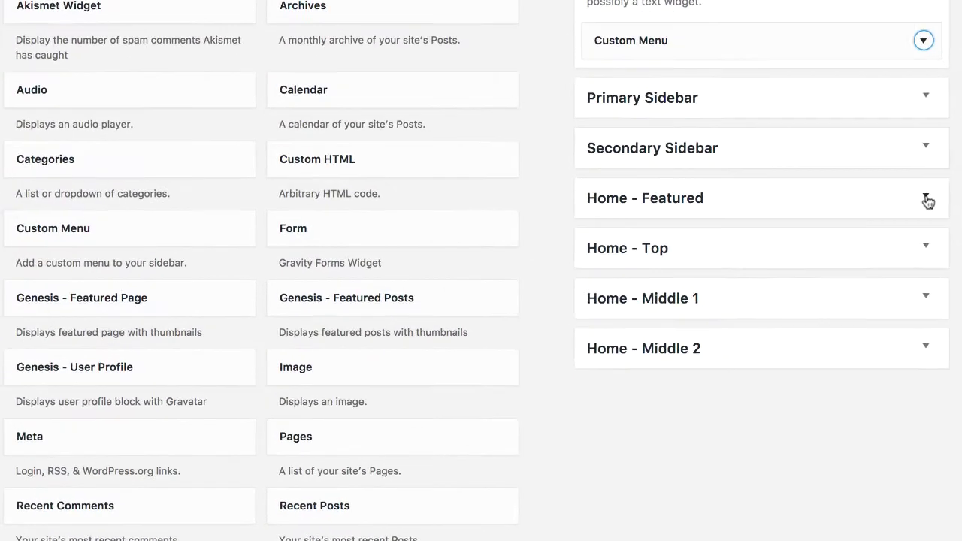
{"action": "left_click", "coordinate": [766, 269]}
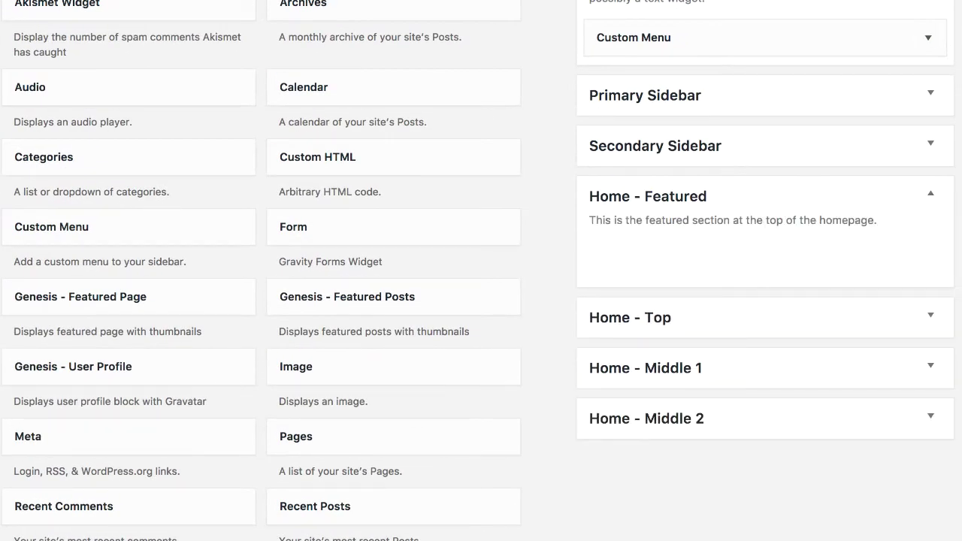
{"action": "scroll", "coordinate": [481, 271], "scroll_direction": "down", "scroll_amount": 3}
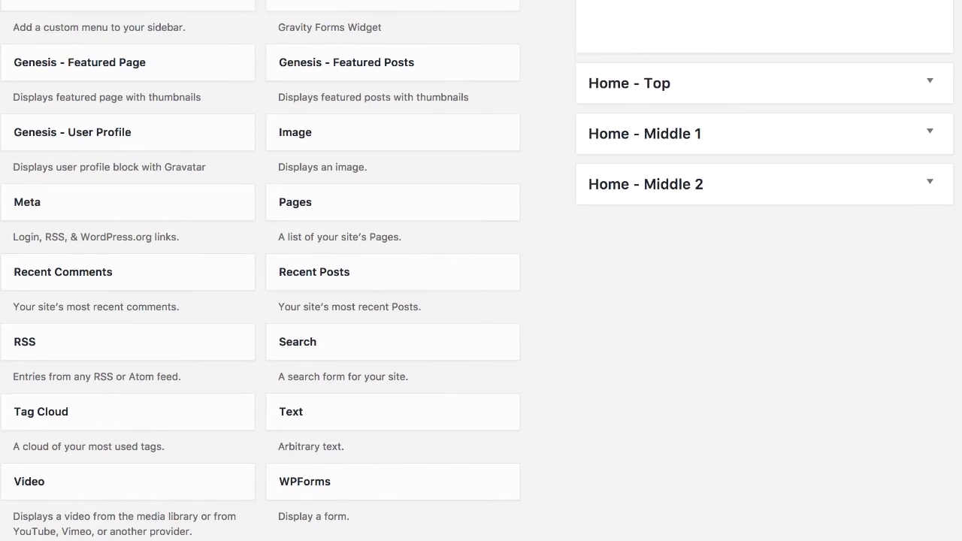
{"action": "scroll", "coordinate": [412, 434], "scroll_direction": "up", "scroll_amount": 1}
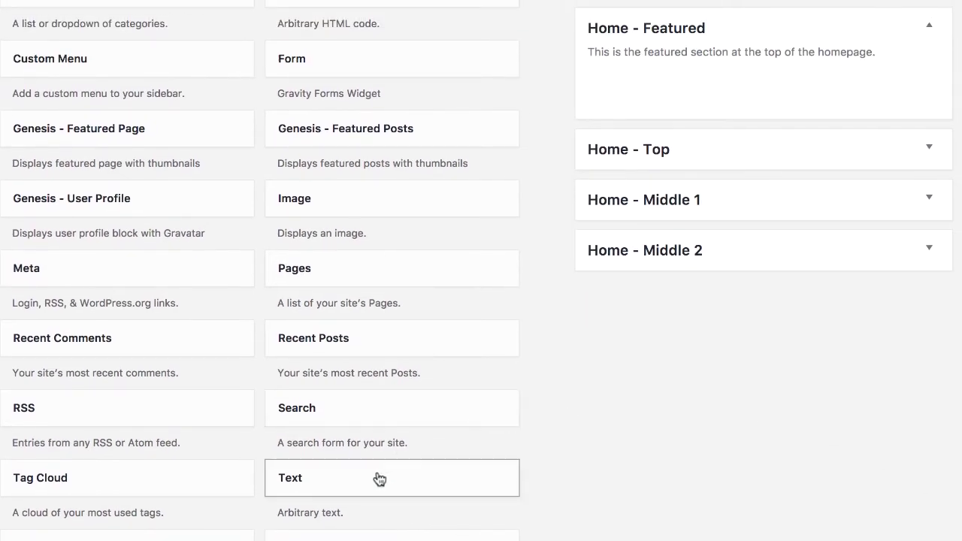
{"action": "left_click_drag", "start_coordinate": [379, 479], "coordinate": [733, 75]}
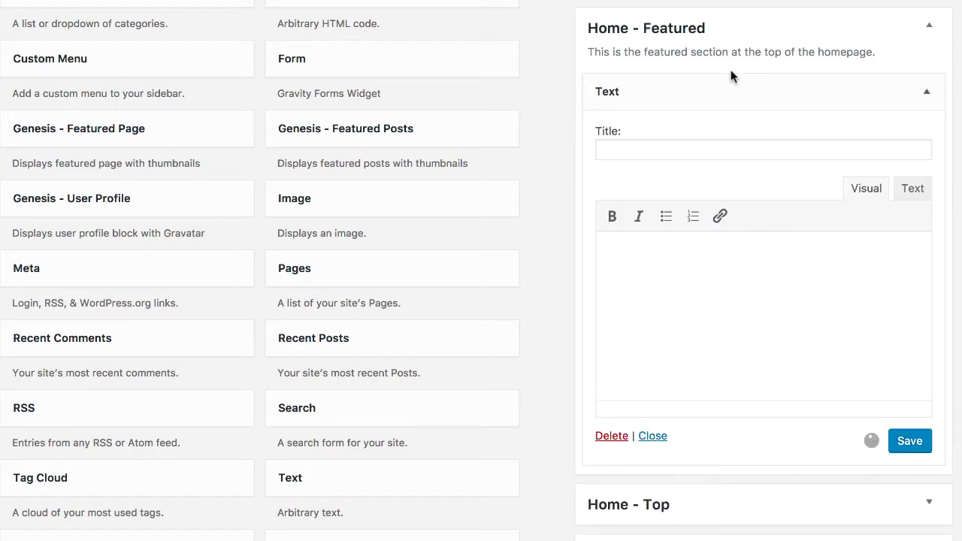
Title the widget "Welcome to our website!", enter "We are so glad you're here! Thanks for stopping by!", save it, and view the site.
{"action": "left_click", "coordinate": [857, 155]}
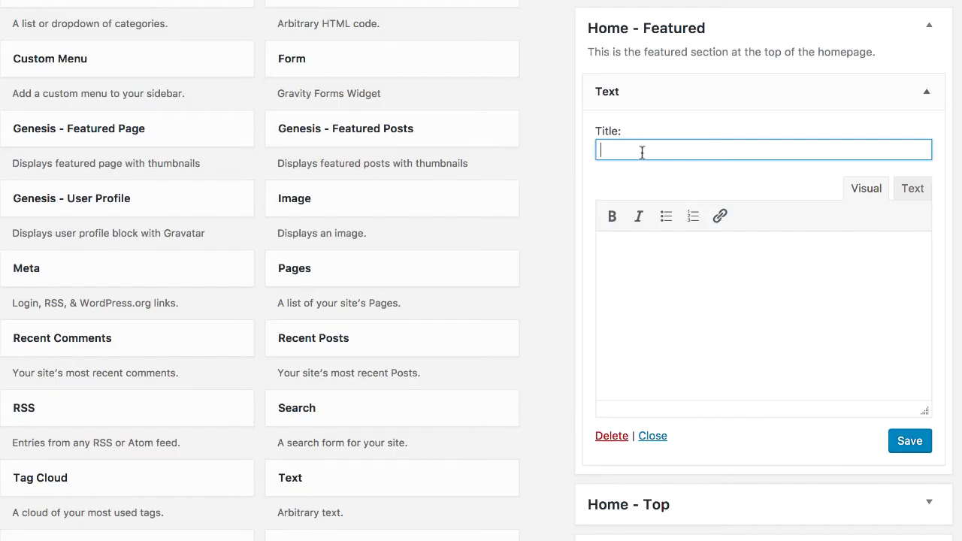
{"action": "type", "text": "Welcome to our website!"}
{"action": "left_click", "coordinate": [755, 284]}
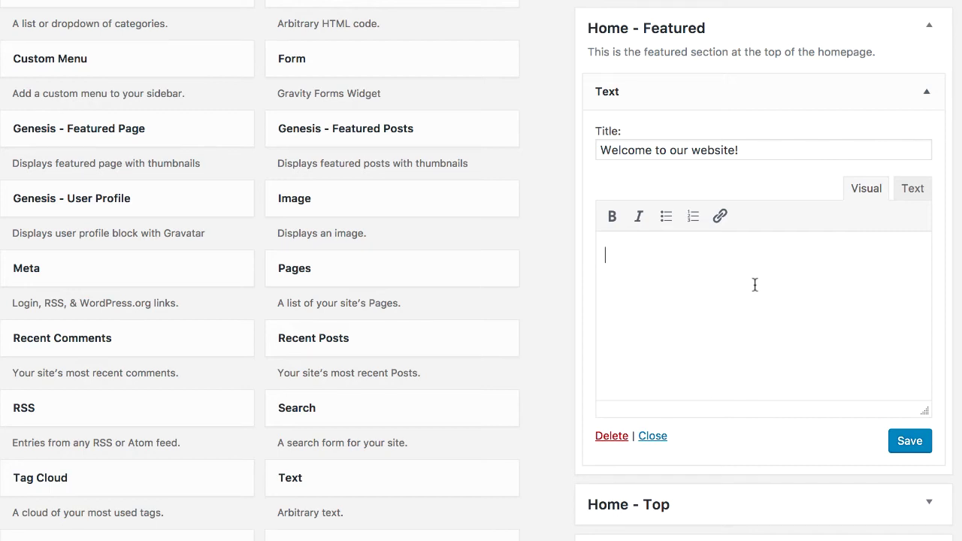
{"action": "type", "text": "We are so glad you're here! Than"}
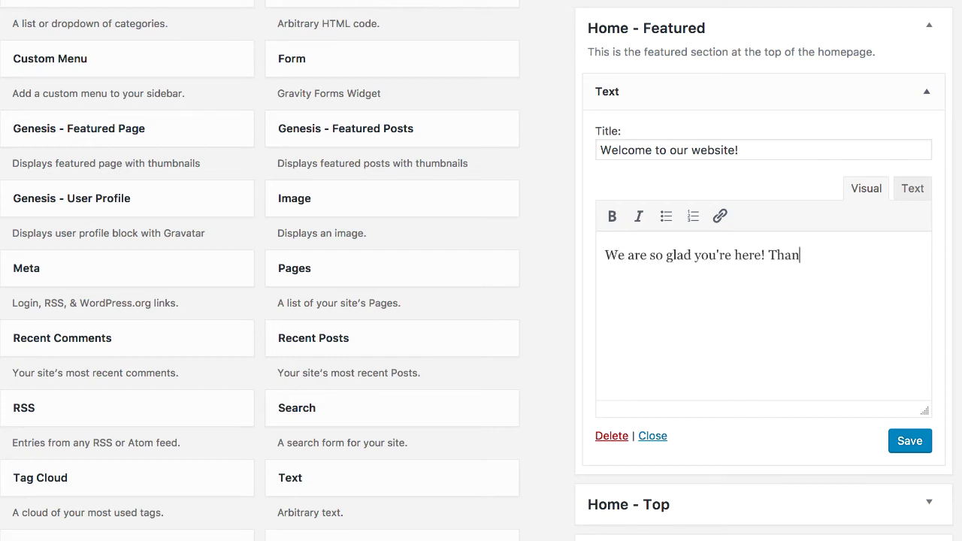
{"action": "type", "text": "ks for stopping by!"}
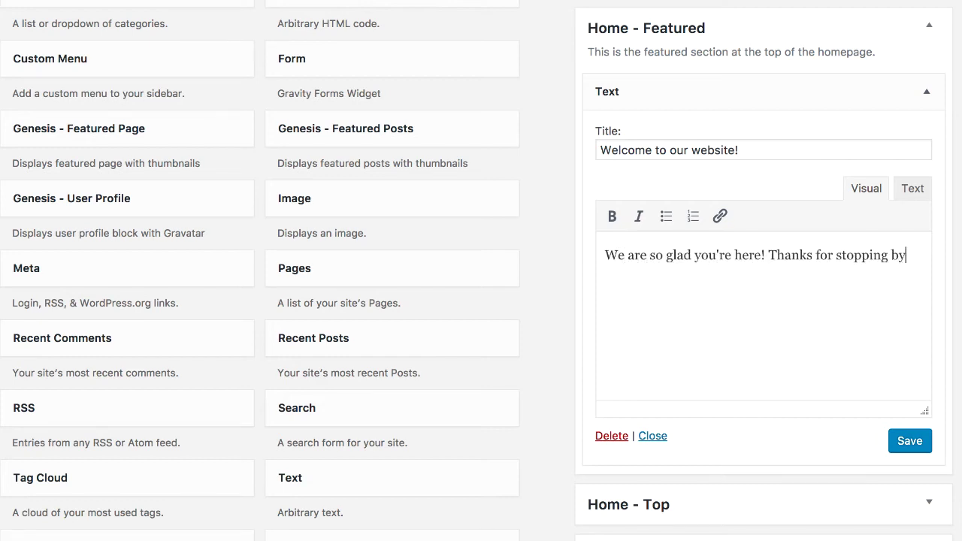
{"action": "left_click", "coordinate": [911, 443]}
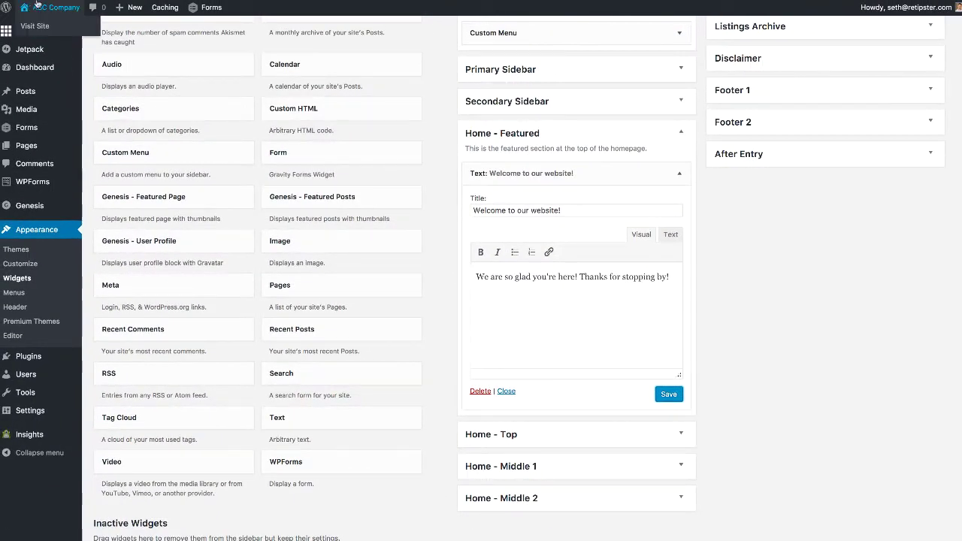
{"action": "right_click", "coordinate": [41, 6]}
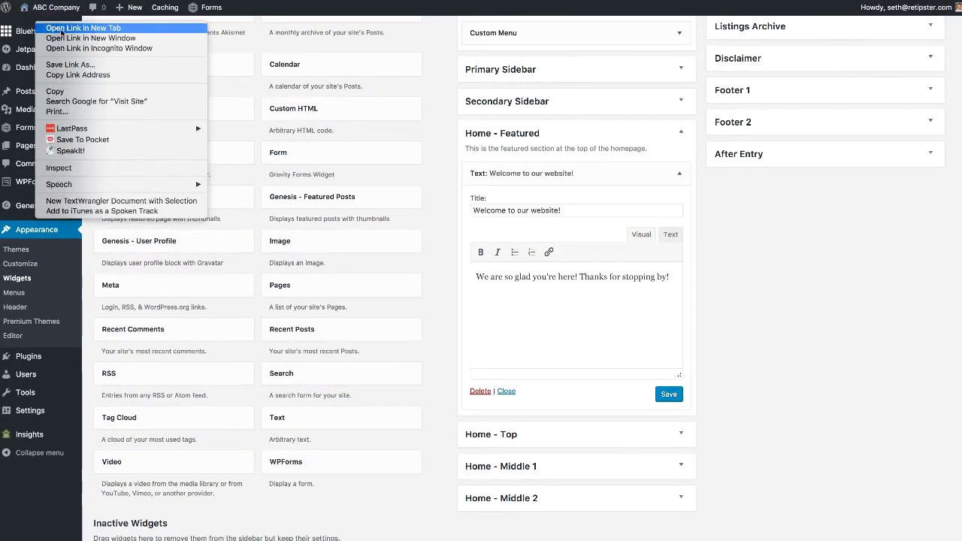
{"action": "left_click", "coordinate": [65, 33]}
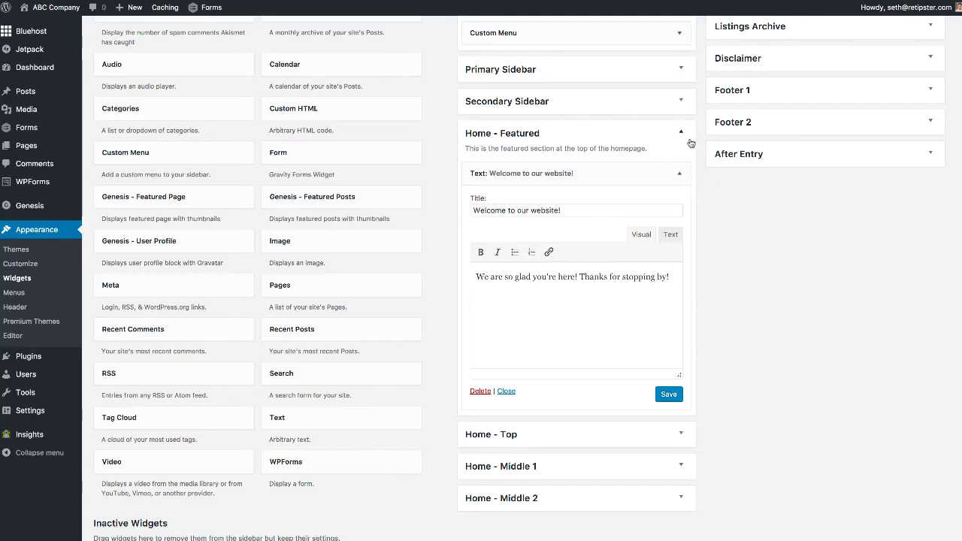
Collapse the Home - Featured area and add a Text widget to the Primary Sidebar.
{"action": "left_click", "coordinate": [679, 136]}
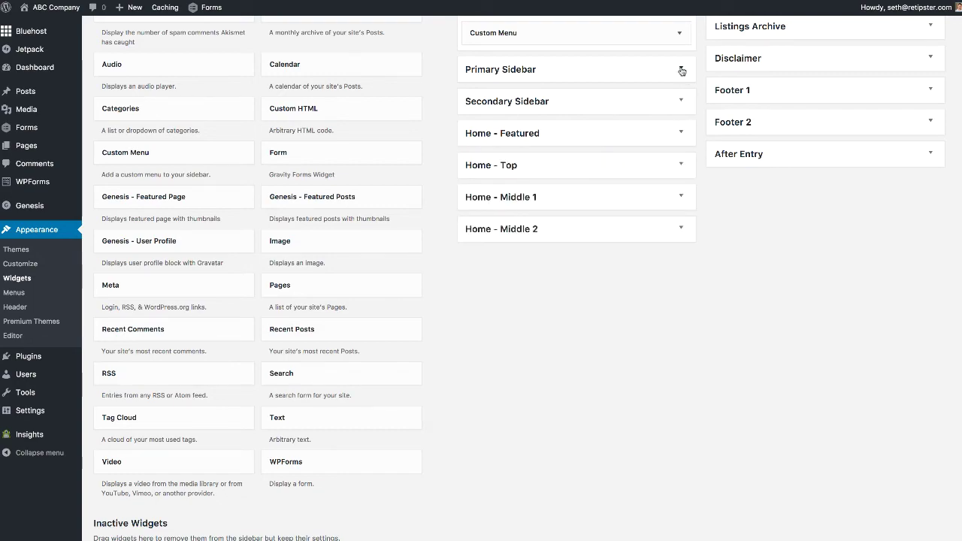
{"action": "left_click", "coordinate": [681, 71]}
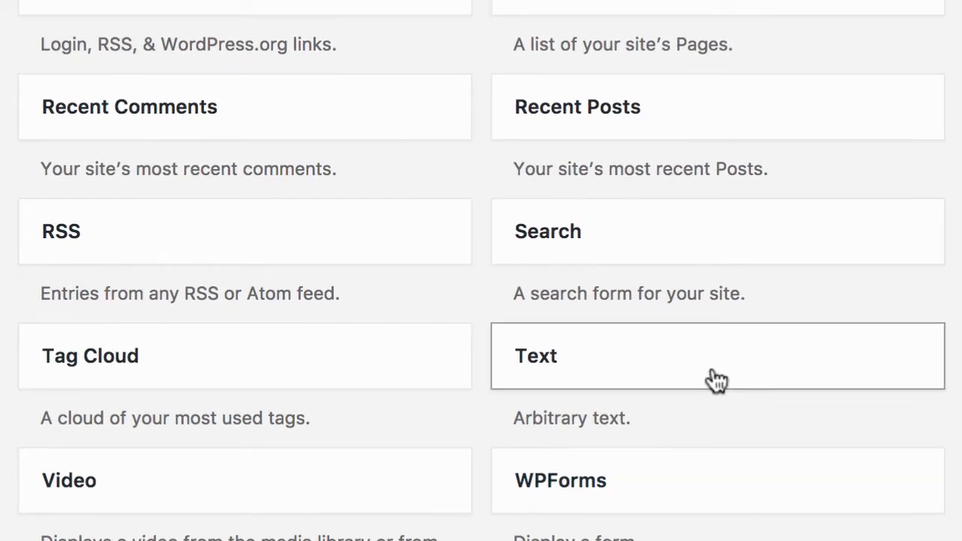
{"action": "left_click_drag", "start_coordinate": [716, 379], "coordinate": [819, 139]}
{"action": "left_click_drag", "start_coordinate": [561, 234], "coordinate": [552, 242]}
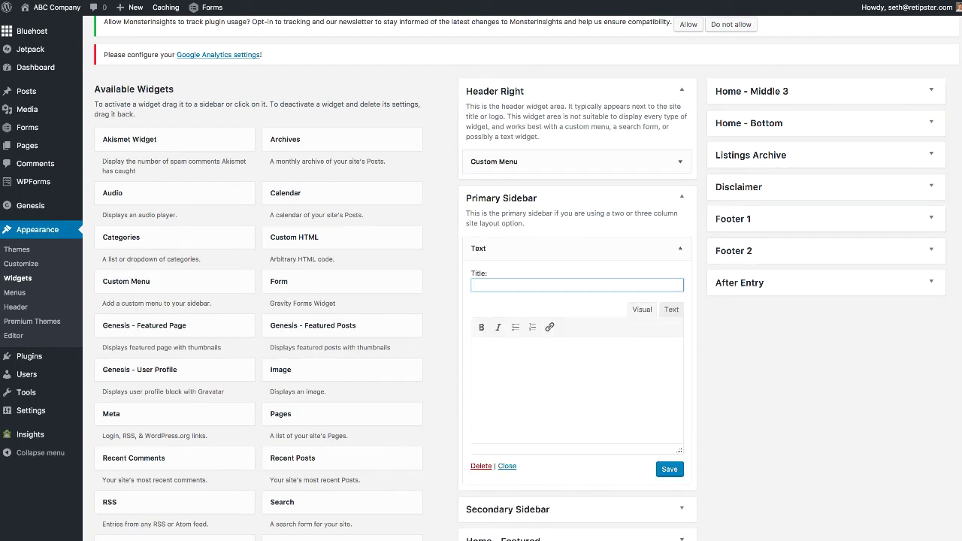
Title the sidebar widget "Testimonials", enter "This company is so great! Blah blah blah...", save it, and view the Sell Your Property page.
{"action": "type", "text": "Testimonials"}
{"action": "key", "text": "Tab"}
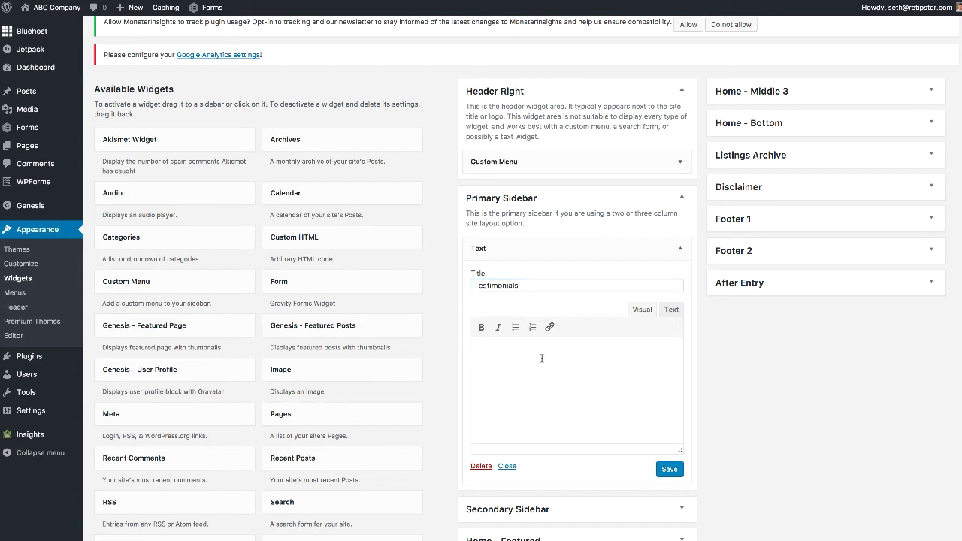
{"action": "type", "text": "\"This company is so great! Blah blah blah...\""}
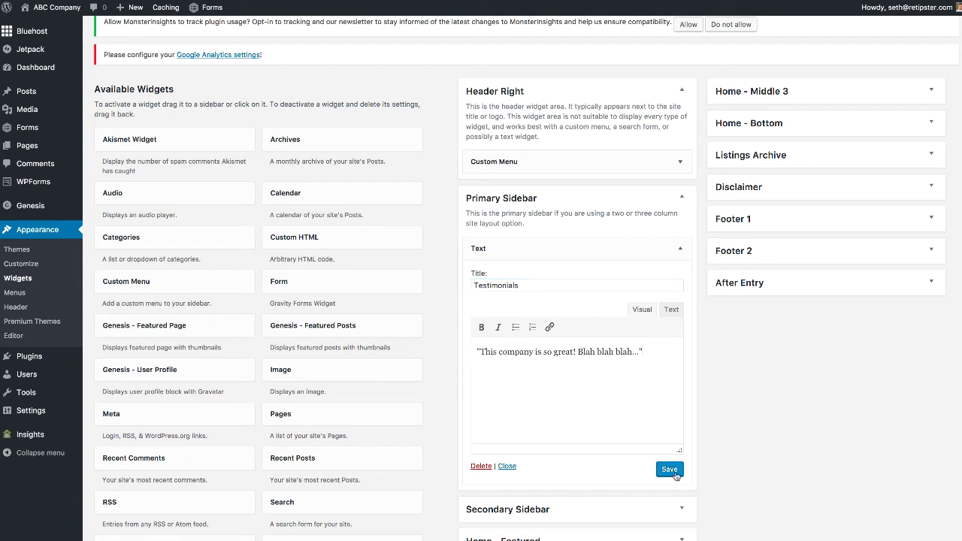
{"action": "left_click", "coordinate": [675, 474]}
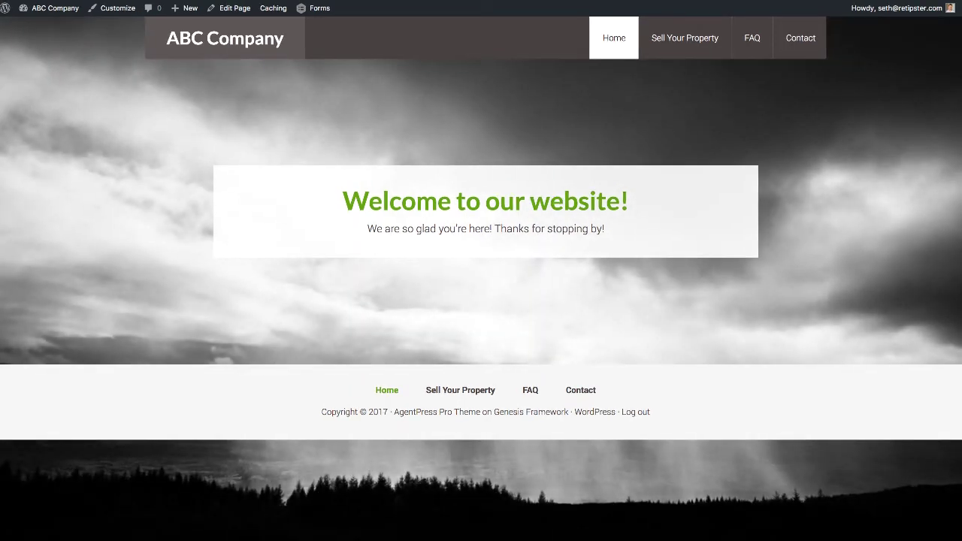
{"action": "left_click", "coordinate": [676, 40]}
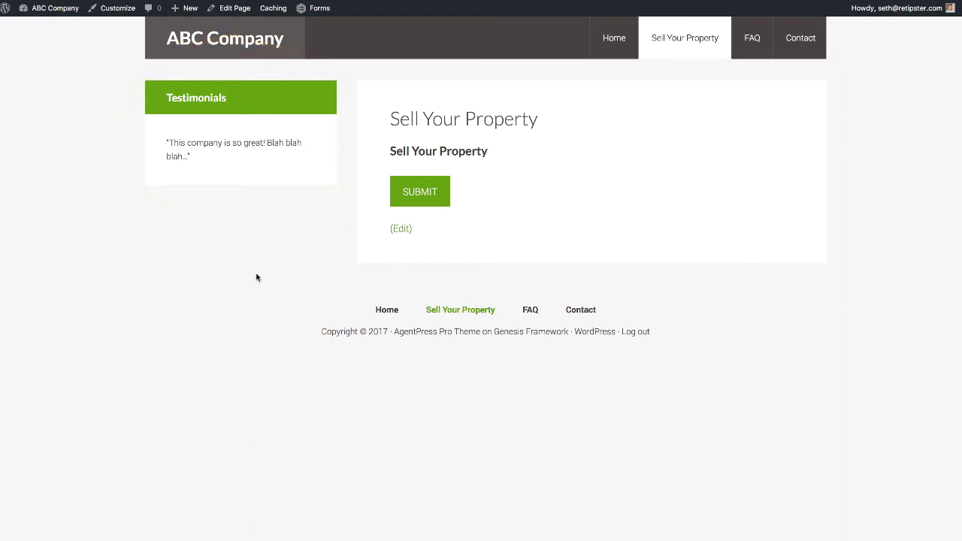
View the FAQ page and the homepage, and remove the "Welcome to our website!" Text widget from the Home - Featured area.
{"action": "left_click", "coordinate": [756, 40]}
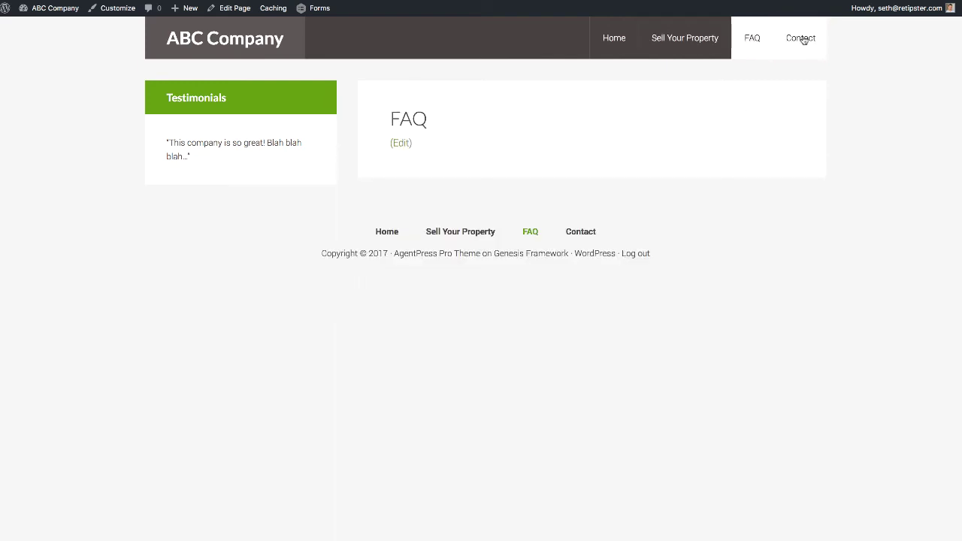
{"action": "left_click", "coordinate": [623, 41]}
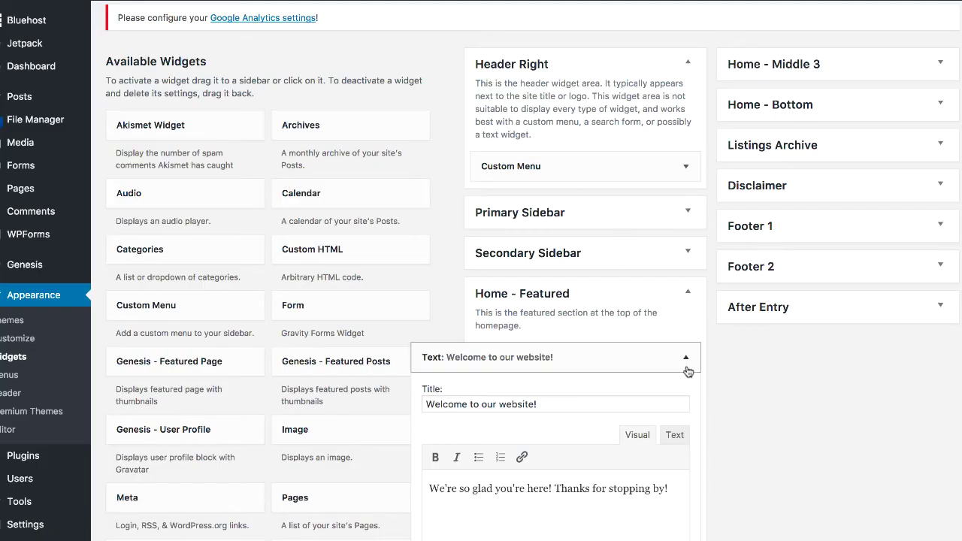
{"action": "left_click", "coordinate": [686, 358]}
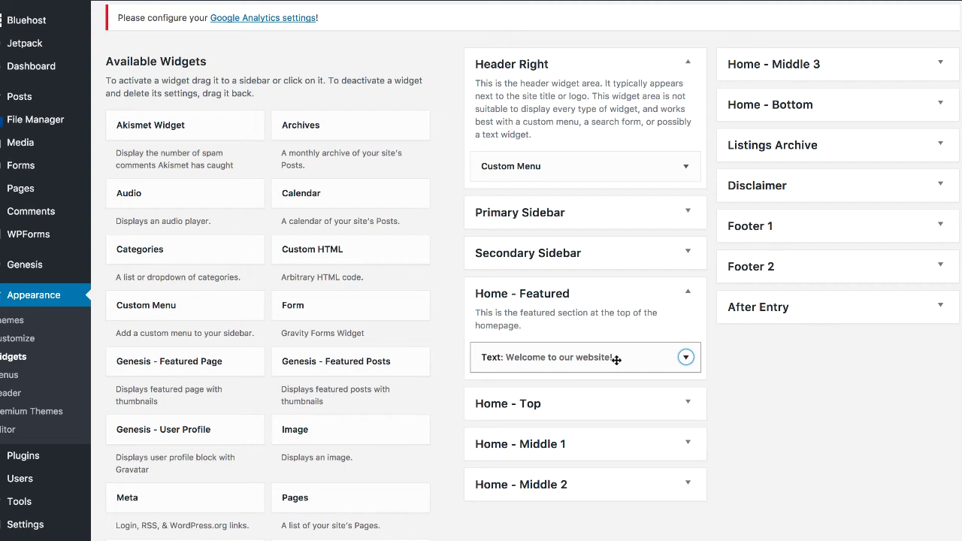
{"action": "left_click_drag", "start_coordinate": [616, 360], "coordinate": [302, 393]}
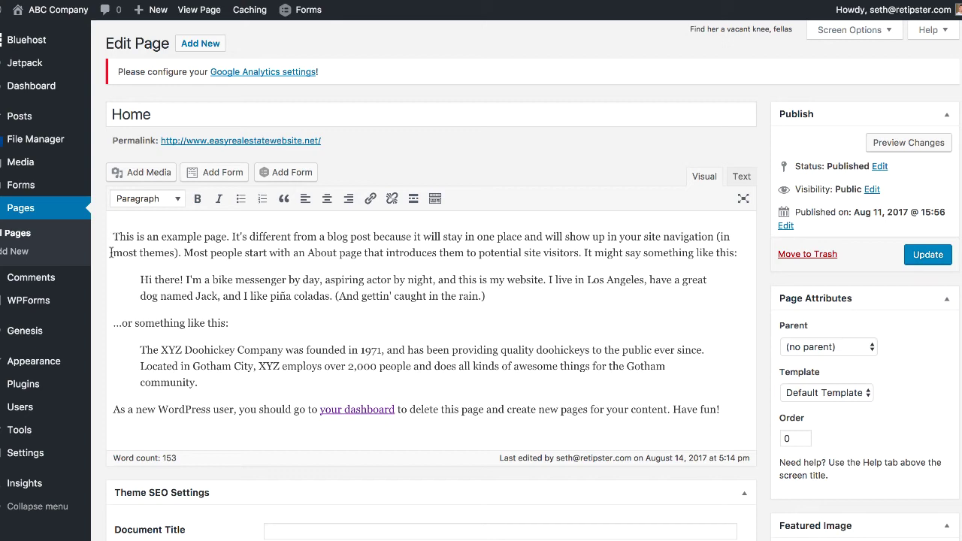
Insert the black-and-white sky photo from the media library into the Home page at Medium – 300 × 199 size, aligned right.
{"action": "left_click", "coordinate": [134, 177]}
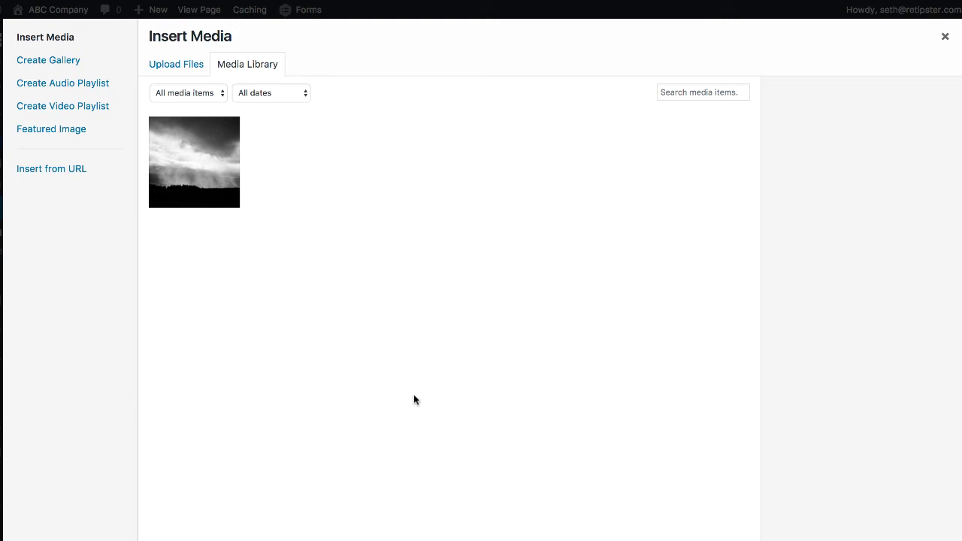
{"action": "left_click", "coordinate": [204, 178]}
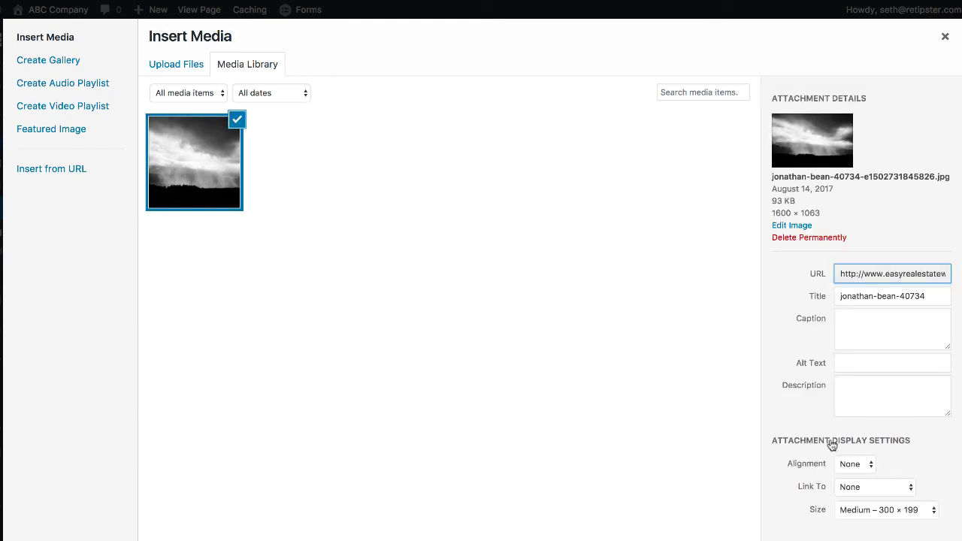
{"action": "left_click", "coordinate": [921, 514]}
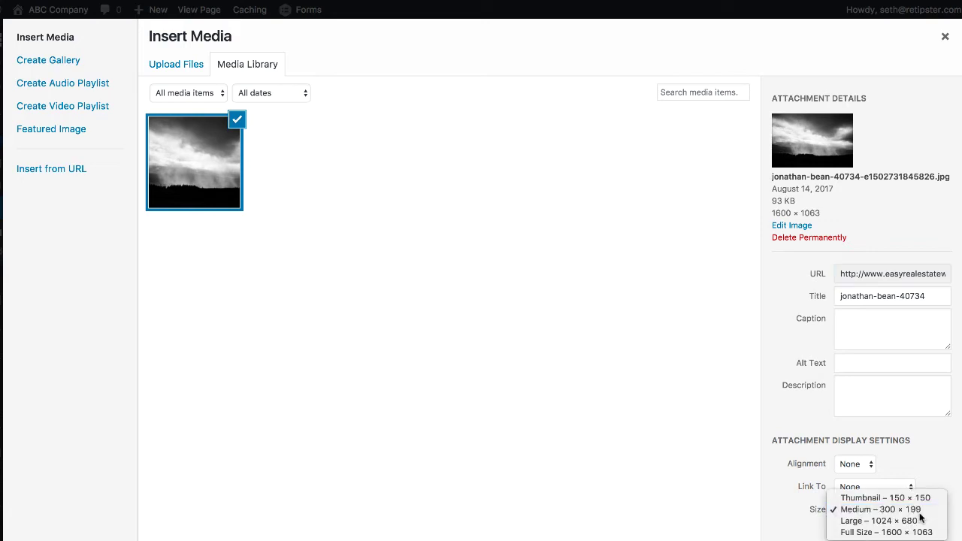
{"action": "left_click", "coordinate": [920, 511]}
{"action": "left_click", "coordinate": [870, 466]}
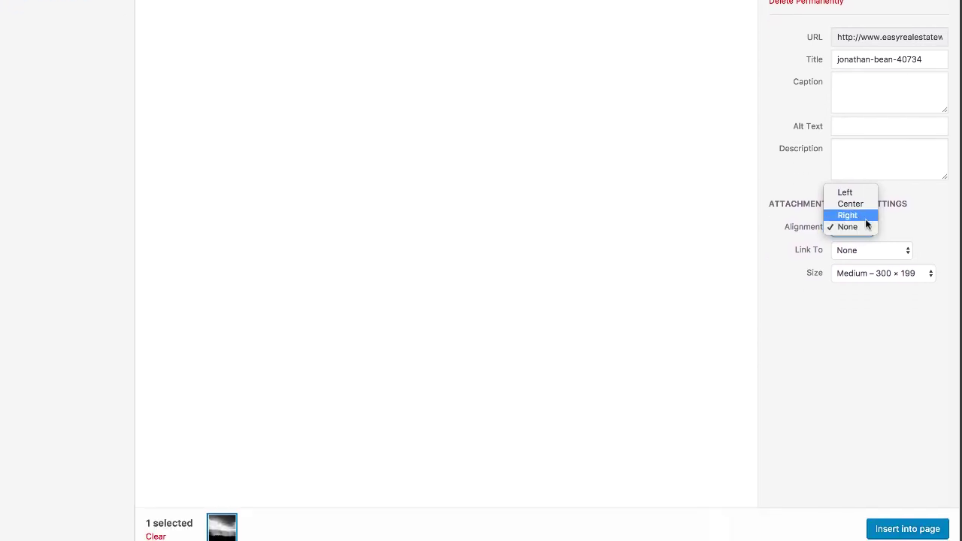
{"action": "left_click", "coordinate": [867, 224]}
{"action": "left_click", "coordinate": [897, 529]}
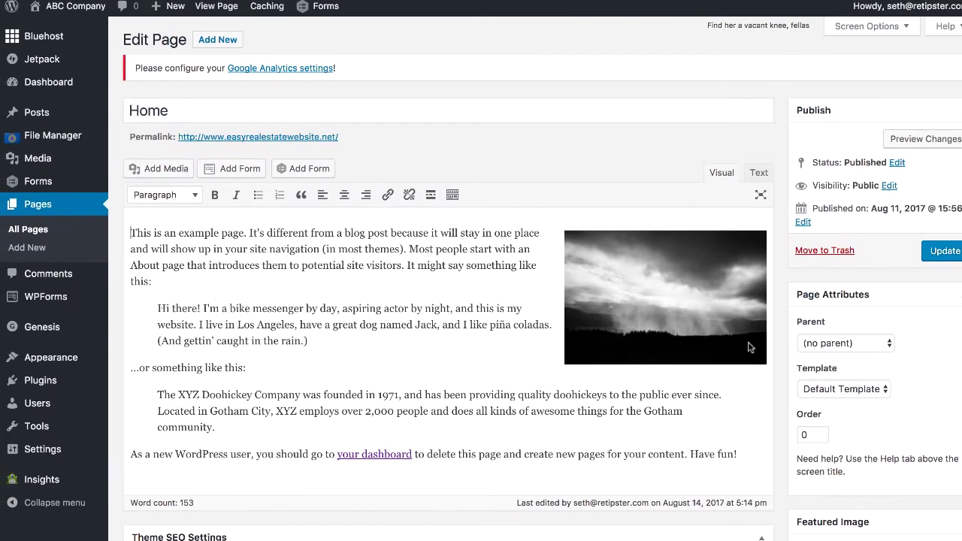
Preview the Home page changes and remove the inserted sky photo from the page content.
{"action": "left_click", "coordinate": [940, 139]}
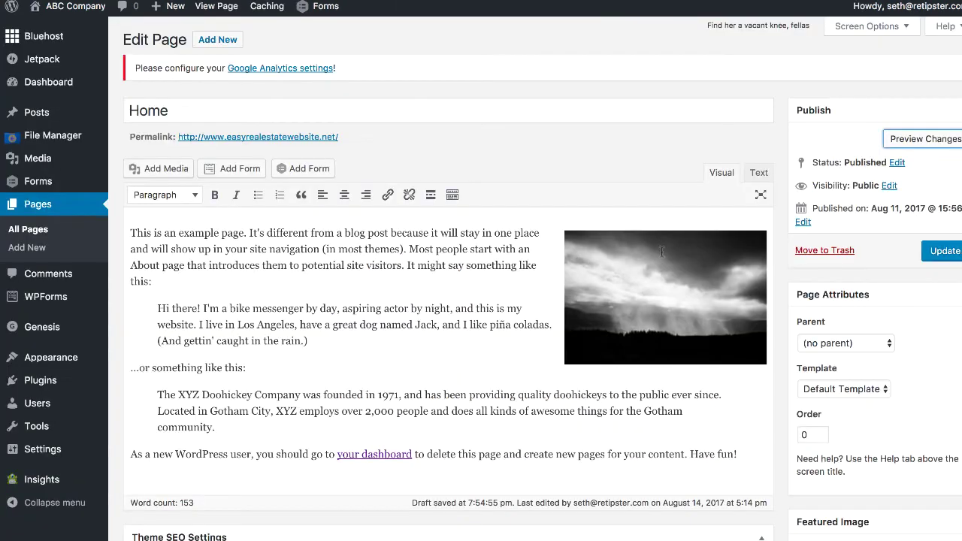
{"action": "left_click", "coordinate": [666, 290]}
{"action": "left_click", "coordinate": [719, 223]}
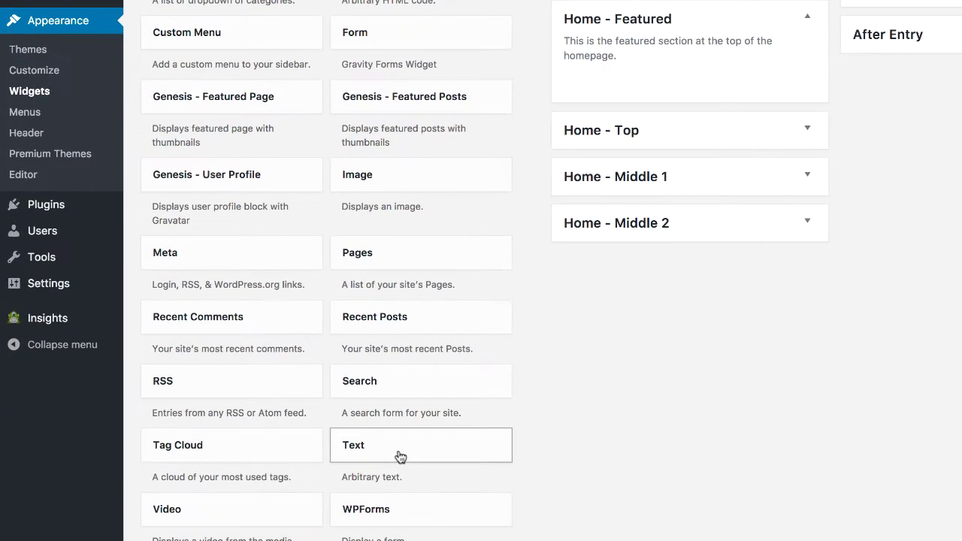
Add a Text widget to Home - Featured titled "Welcome to our website!" with "We're so glad you're here! Thanks for stopping by!", save it, and collapse it.
{"action": "left_click_drag", "start_coordinate": [400, 457], "coordinate": [612, 83]}
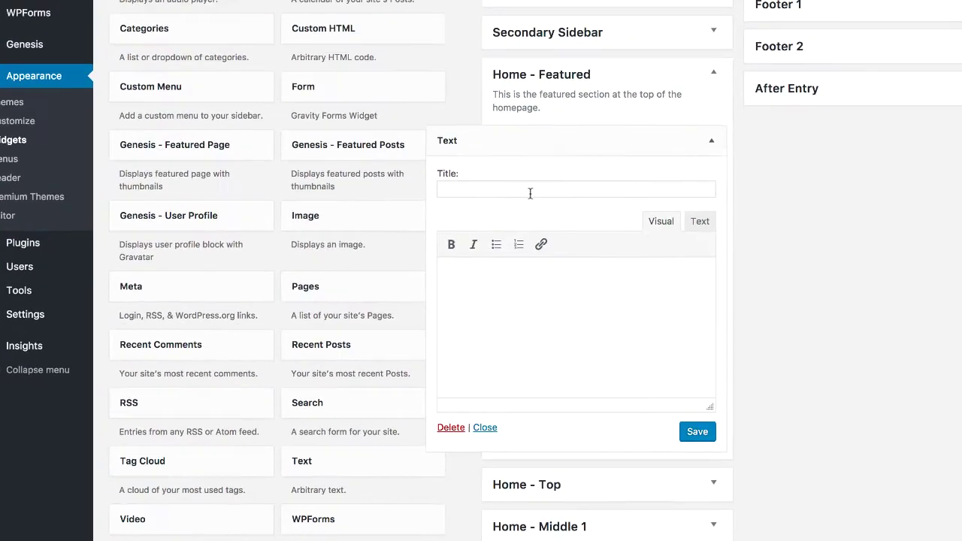
{"action": "left_click", "coordinate": [530, 193]}
{"action": "type", "text": "Welcome to our website!"}
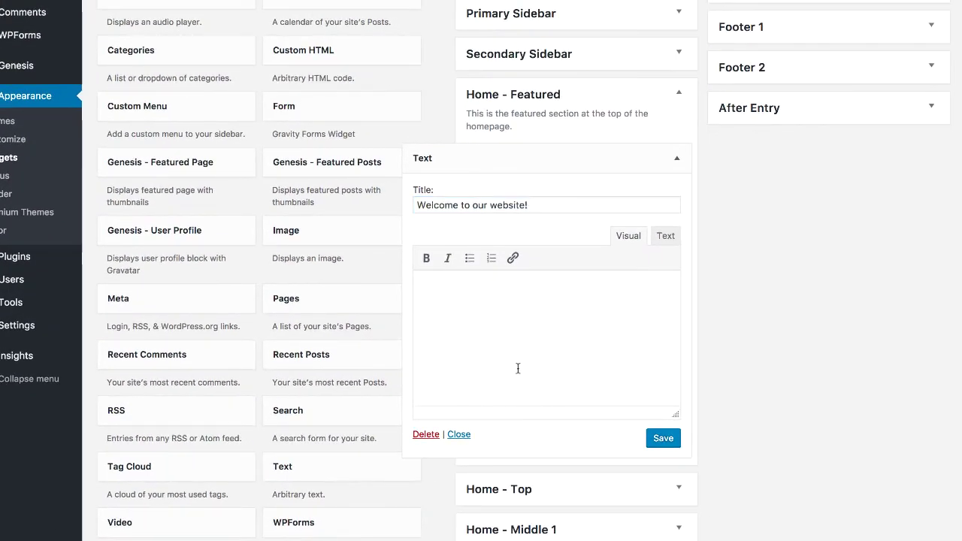
{"action": "left_click", "coordinate": [518, 368]}
{"action": "type", "text": "We're so glad you're here! Thanks for stopping by!"}
{"action": "left_click", "coordinate": [662, 439]}
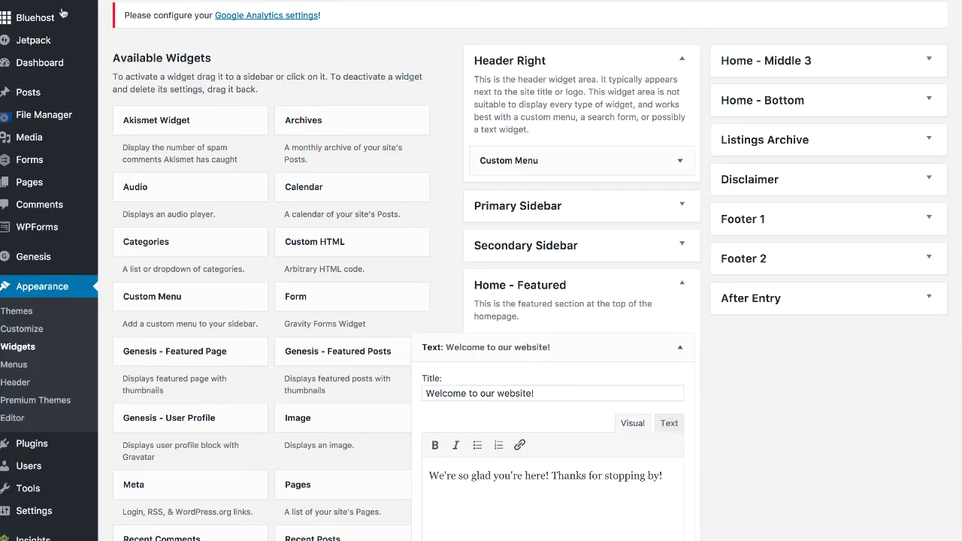
{"action": "left_click", "coordinate": [680, 348]}
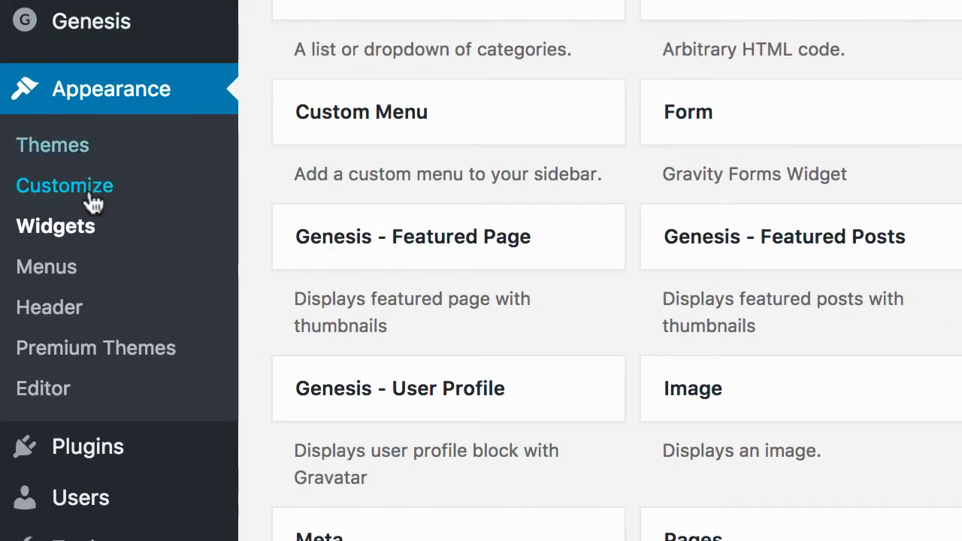
Open front-page.php of the AgentPress Pro theme for editing, proceed past the warning, and locate the agentpress_home_genesis_meta function's layout, breadcrumbs and loop lines.
{"action": "left_click", "coordinate": [45, 389]}
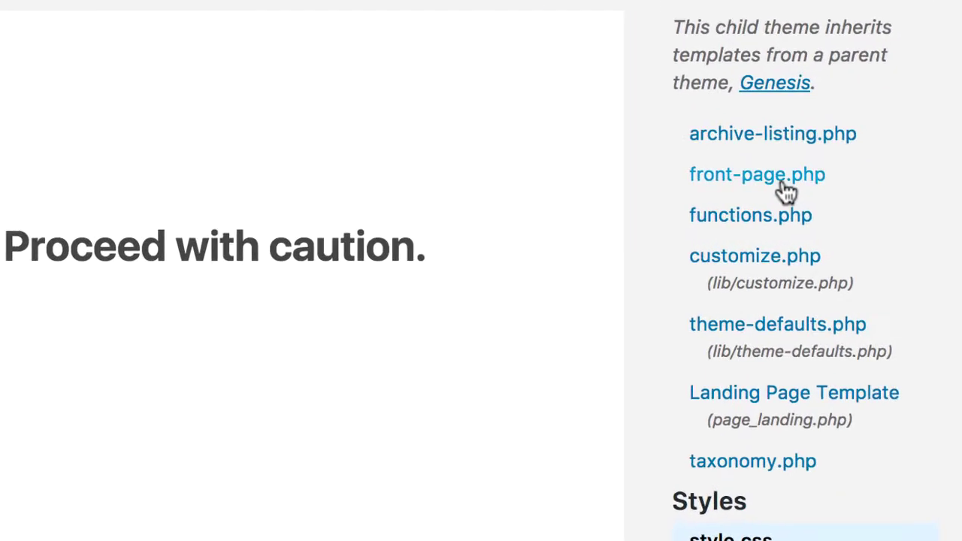
{"action": "left_click", "coordinate": [781, 190]}
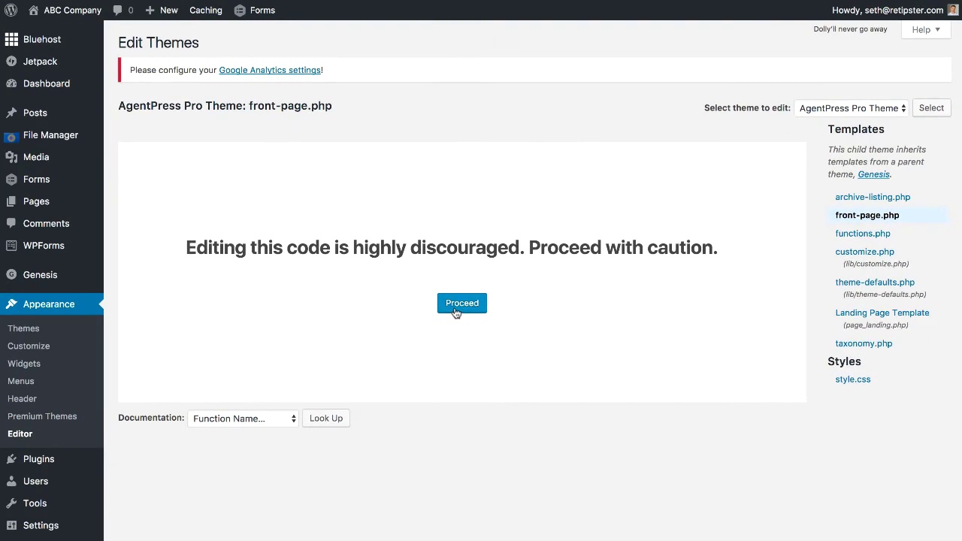
{"action": "left_click", "coordinate": [456, 308]}
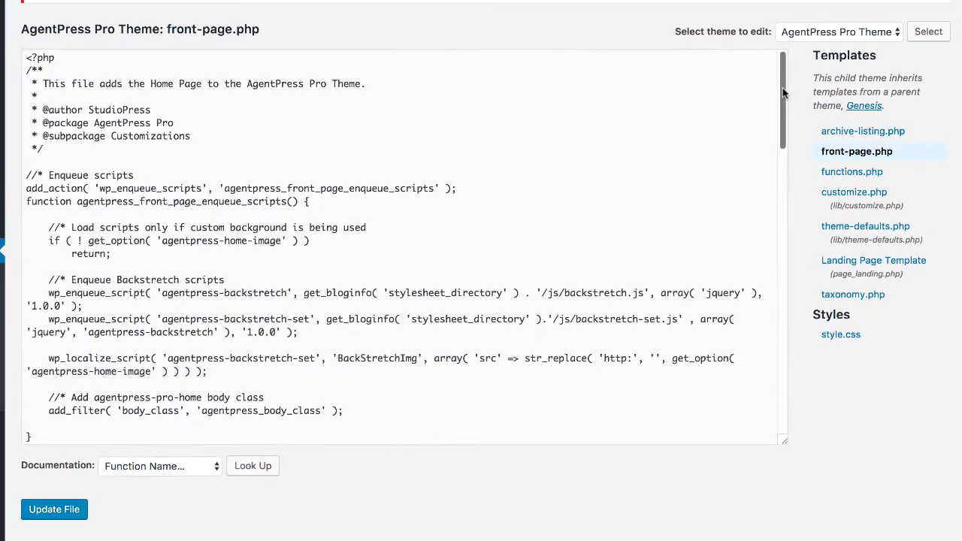
{"action": "left_click_drag", "start_coordinate": [783, 87], "coordinate": [768, 197]}
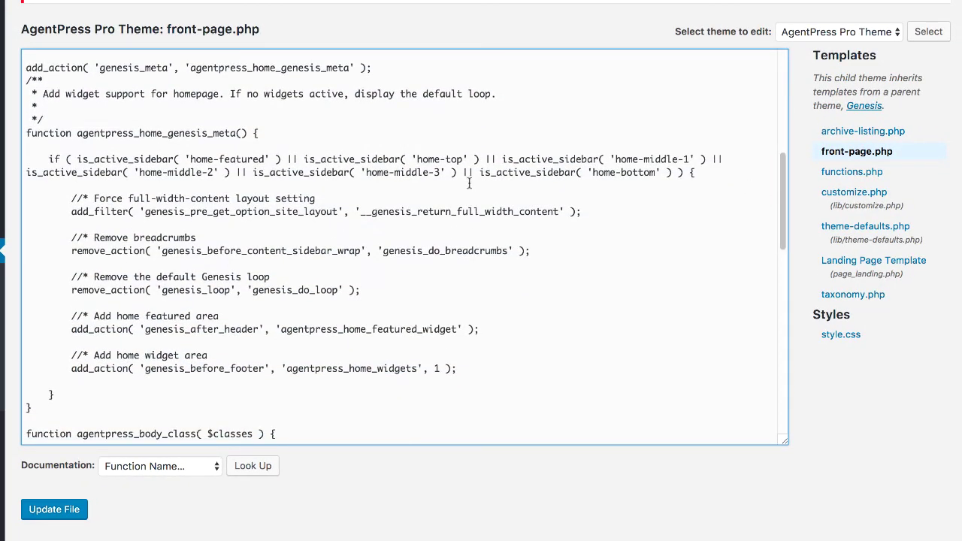
{"action": "left_click_drag", "start_coordinate": [361, 290], "coordinate": [69, 198]}
{"action": "left_click", "coordinate": [429, 285]}
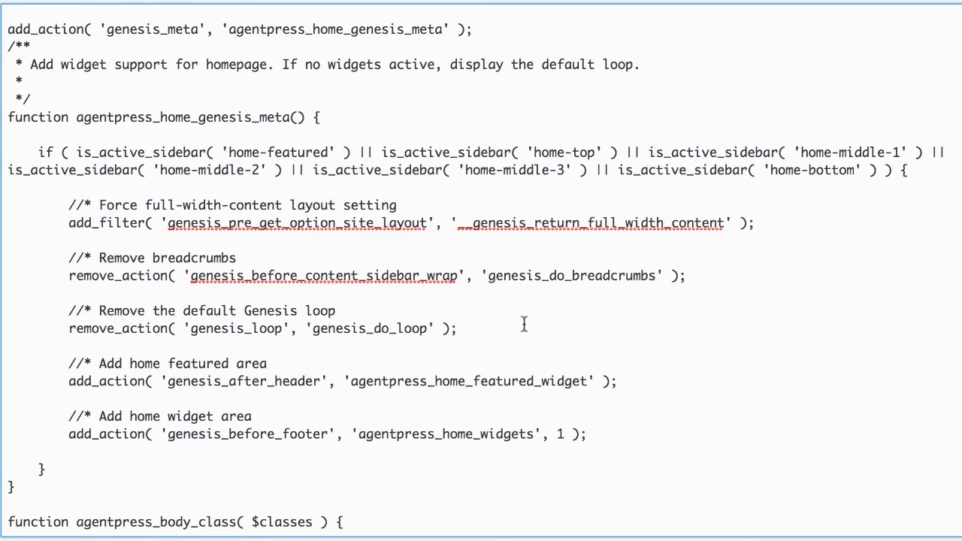
Comment out the full-width layout filter, breadcrumbs removal and default loop removal lines with "//" and update front-page.php.
{"action": "left_click", "coordinate": [67, 222]}
{"action": "type", "text": "//"}
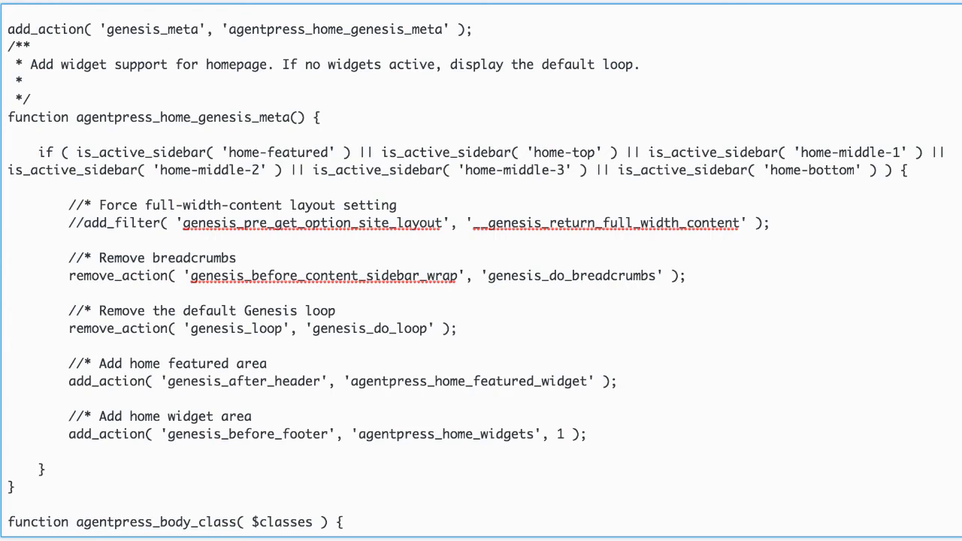
{"action": "left_click", "coordinate": [69, 276]}
{"action": "type", "text": "//"}
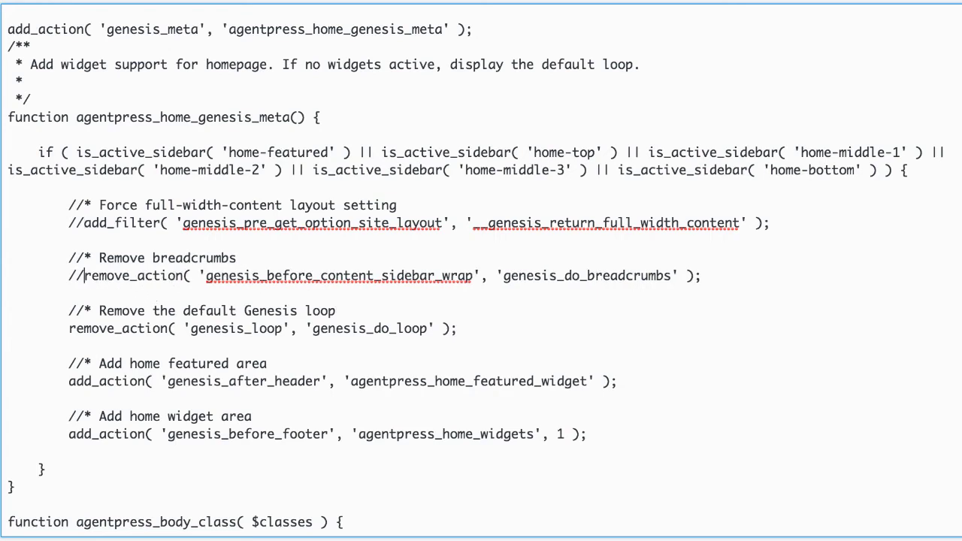
{"action": "left_click", "coordinate": [67, 328]}
{"action": "type", "text": "//"}
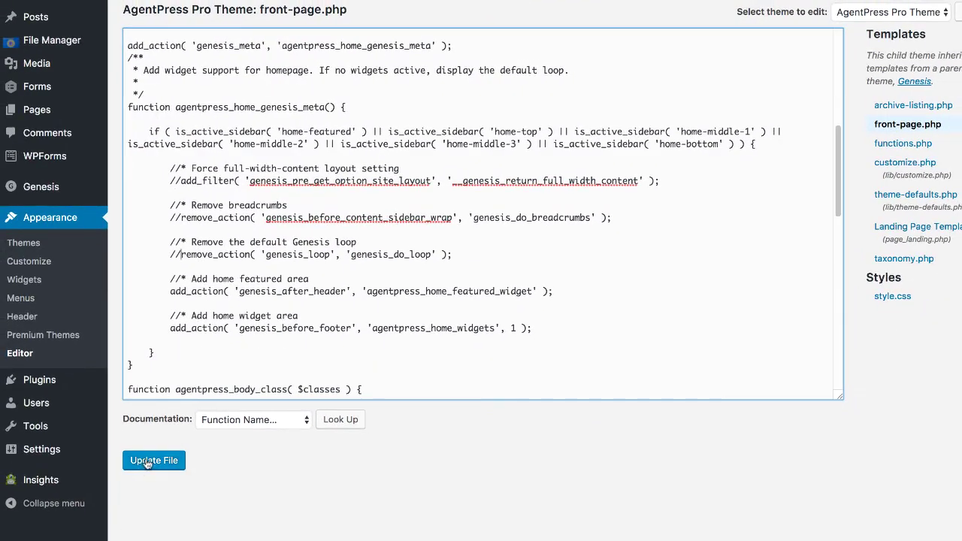
{"action": "left_click", "coordinate": [147, 463]}
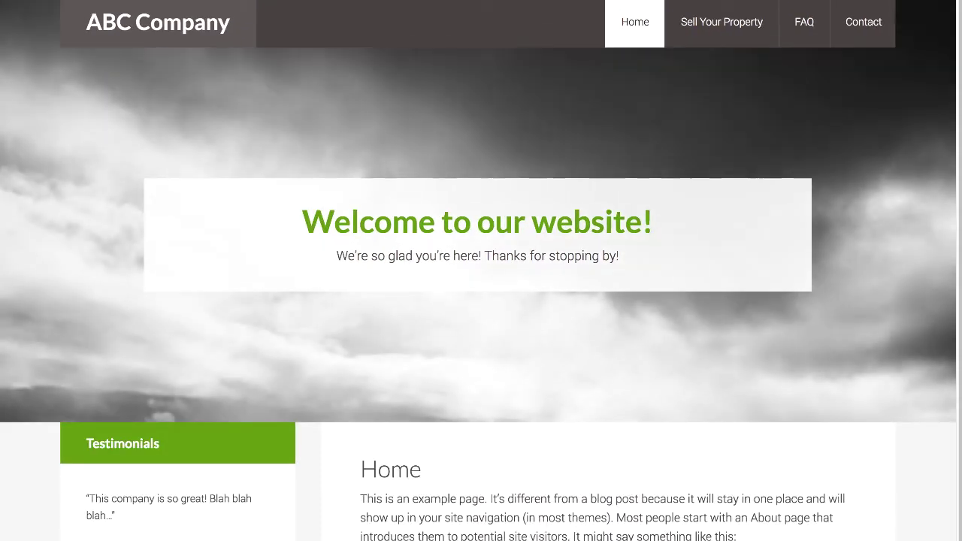
Review the homepage from top to footer, view the FAQ and Contact pages, and return to the homepage.
{"action": "scroll", "coordinate": [143, 128], "scroll_direction": "down", "scroll_amount": 2}
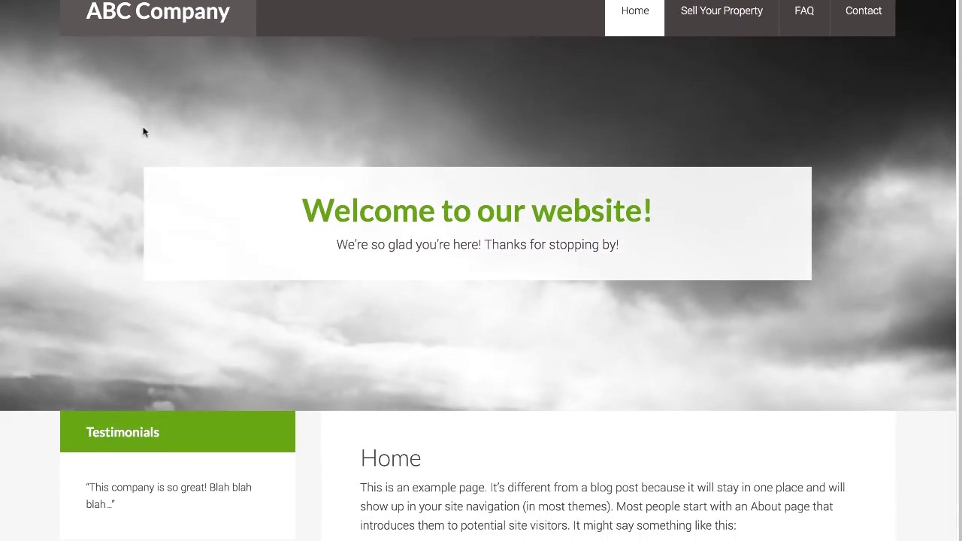
{"action": "scroll", "coordinate": [324, 230], "scroll_direction": "down", "scroll_amount": 4}
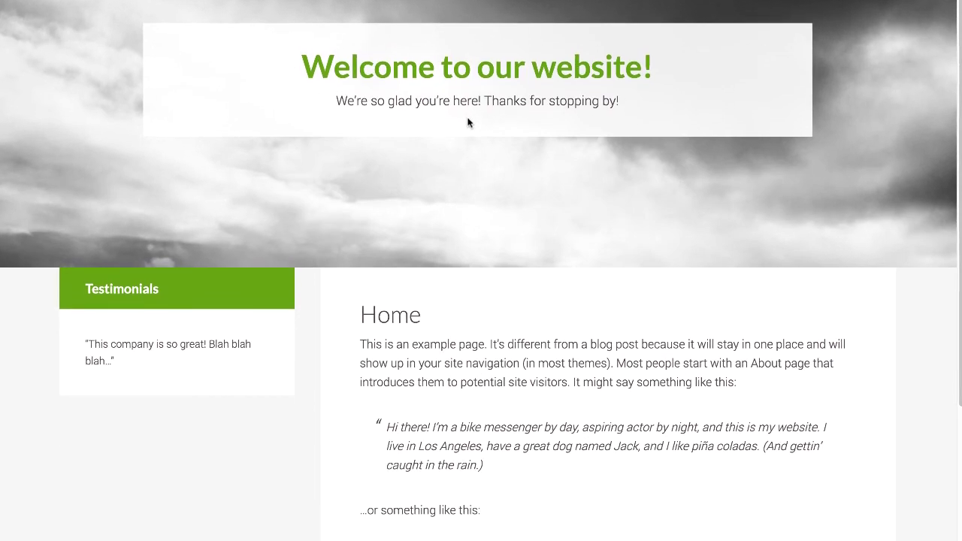
{"action": "scroll", "coordinate": [515, 248], "scroll_direction": "down", "scroll_amount": 5}
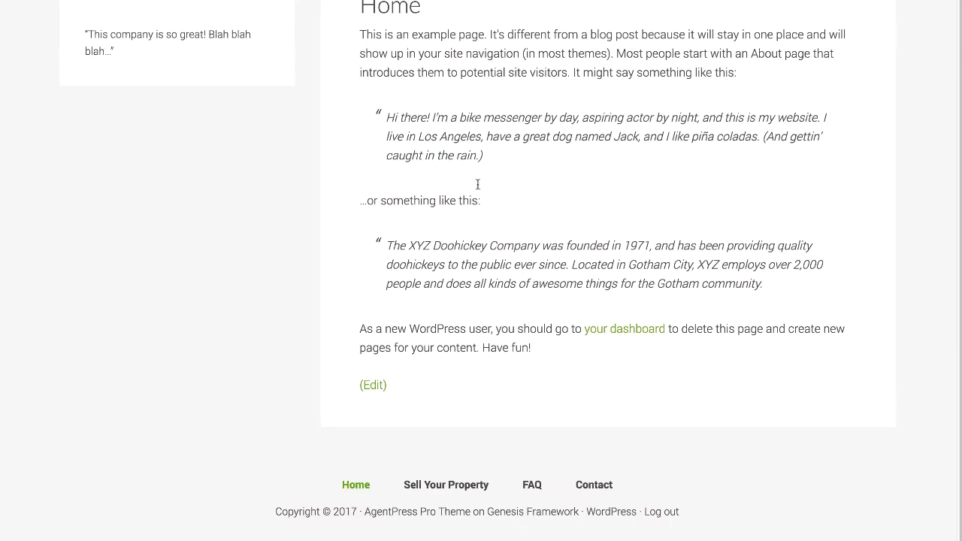
{"action": "scroll", "coordinate": [498, 265], "scroll_direction": "up", "scroll_amount": 10}
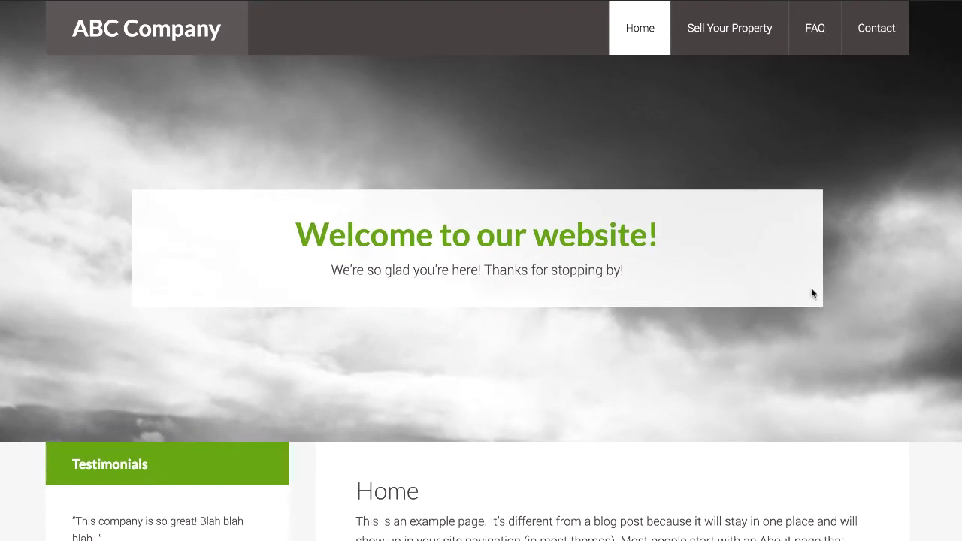
{"action": "left_click", "coordinate": [812, 37]}
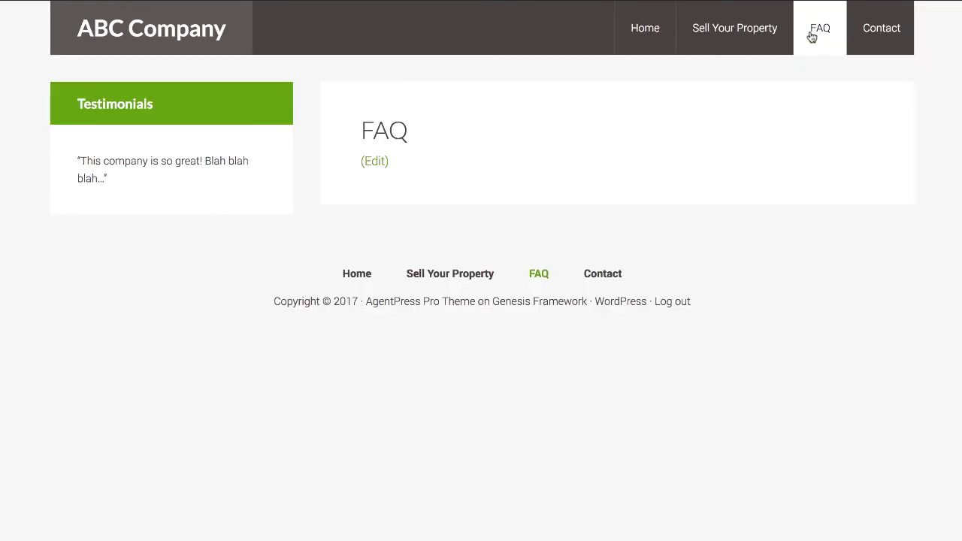
{"action": "left_click", "coordinate": [889, 46]}
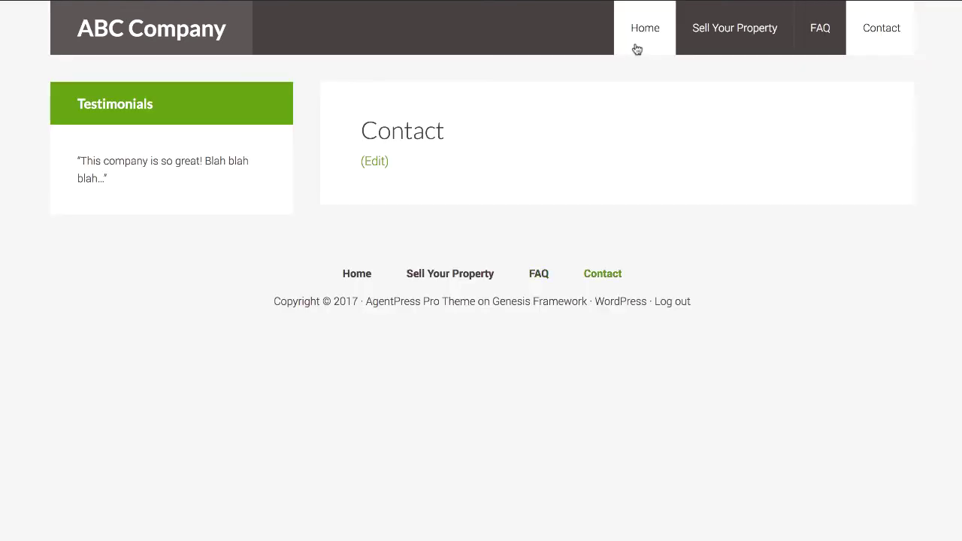
{"action": "left_click", "coordinate": [634, 45]}
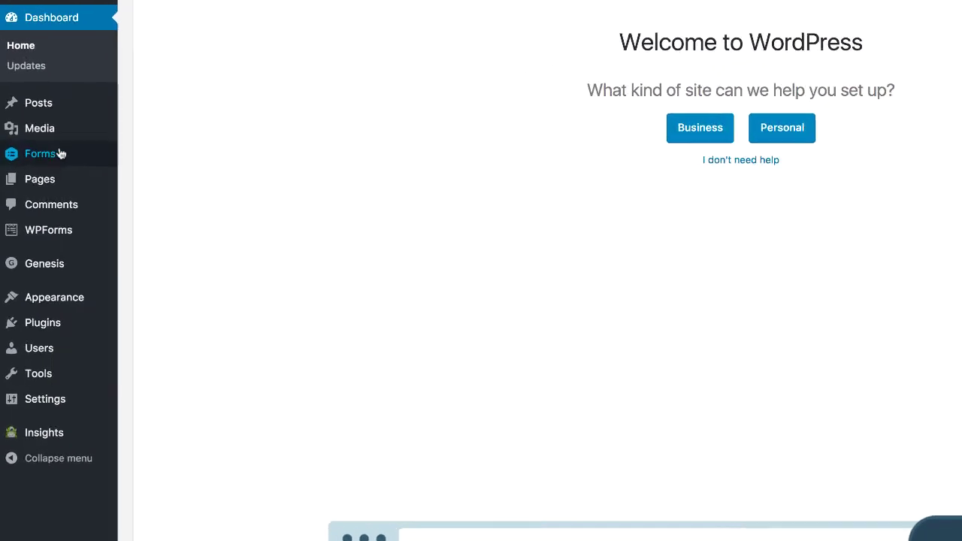
Open the Sell Your Property form for editing and expand the Advanced Fields group.
{"action": "mouse_move", "coordinate": [60, 153]}
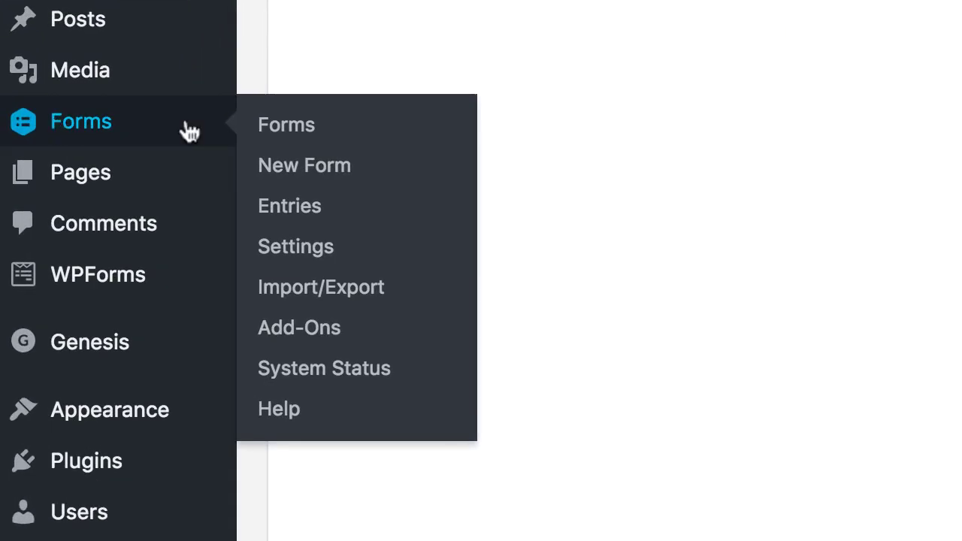
{"action": "left_click", "coordinate": [315, 131]}
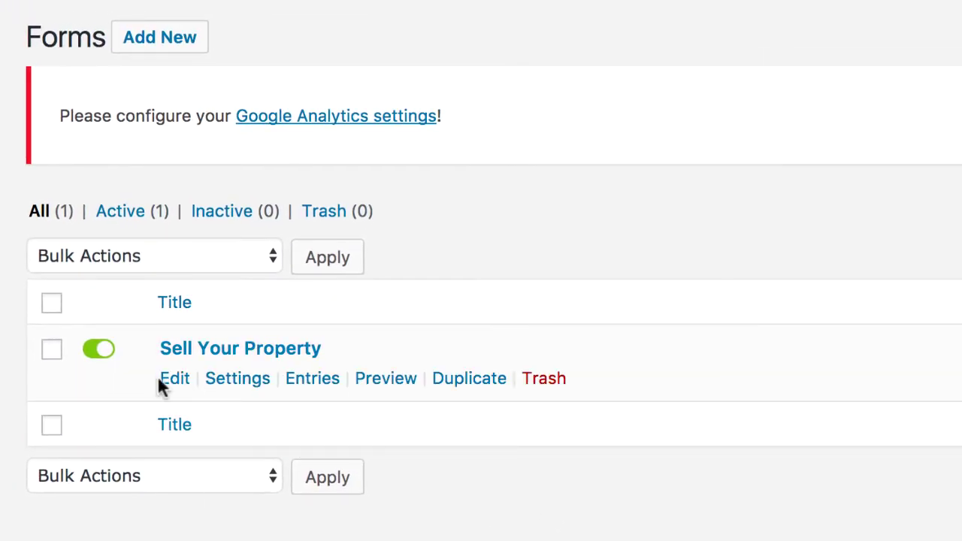
{"action": "left_click", "coordinate": [173, 382]}
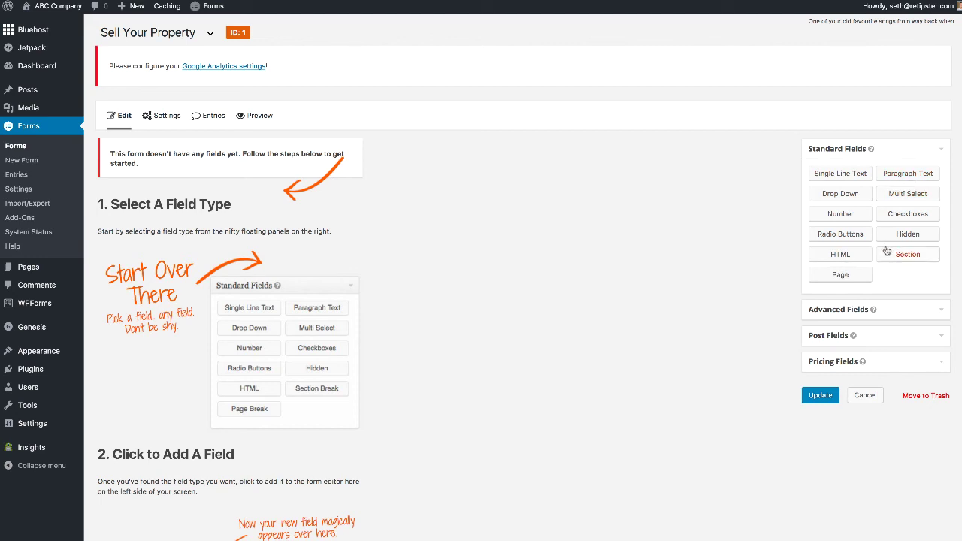
{"action": "left_click", "coordinate": [942, 311]}
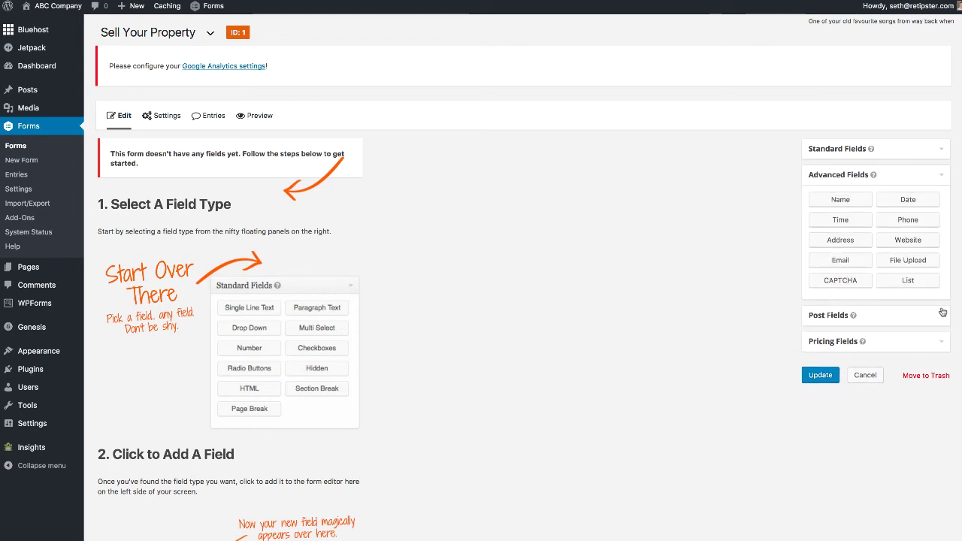
Add an advanced Name field to the form and a standard Radio Buttons field beneath it.
{"action": "left_click_drag", "start_coordinate": [845, 205], "coordinate": [184, 225]}
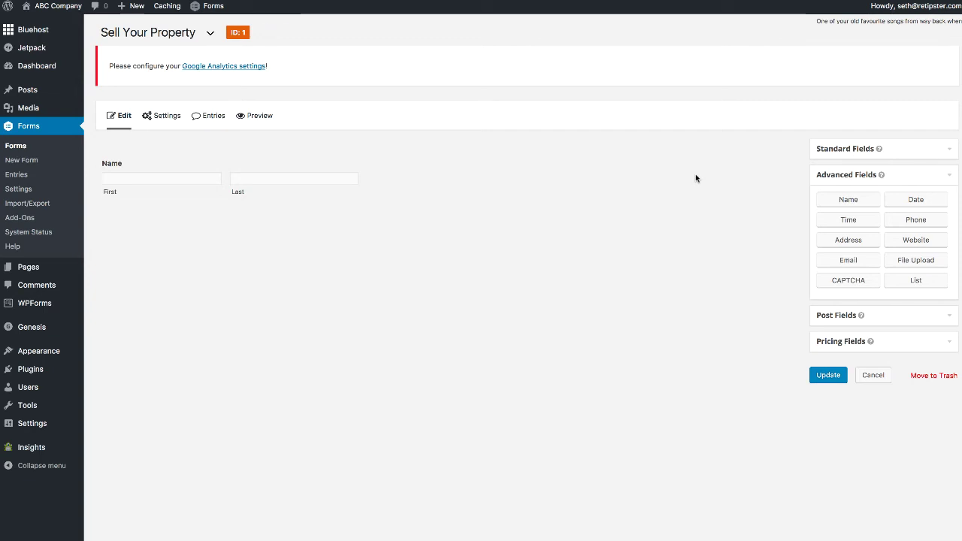
{"action": "left_click", "coordinate": [845, 148]}
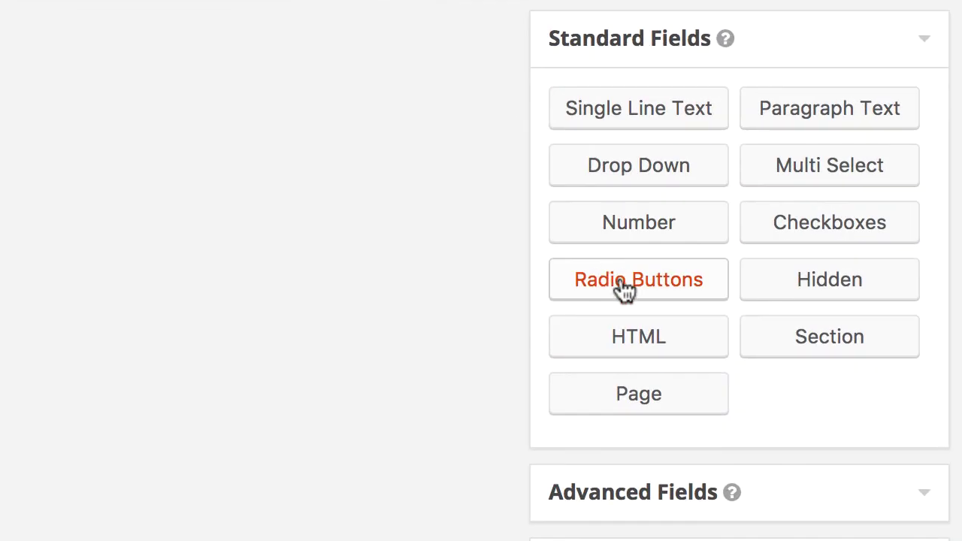
{"action": "left_click_drag", "start_coordinate": [626, 290], "coordinate": [264, 187]}
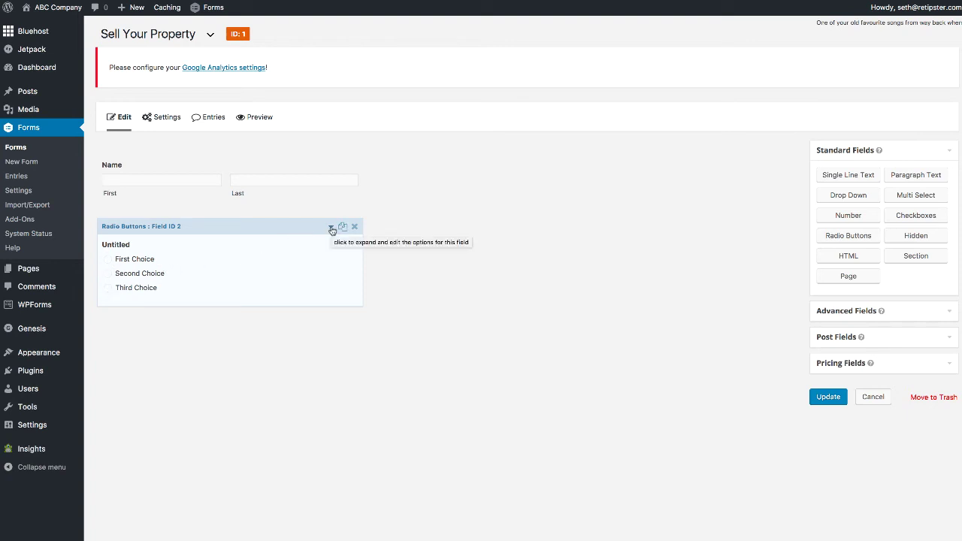
Remove the radio field's third choice and rename the remaining two choices "Yes" and "No".
{"action": "left_click", "coordinate": [332, 229]}
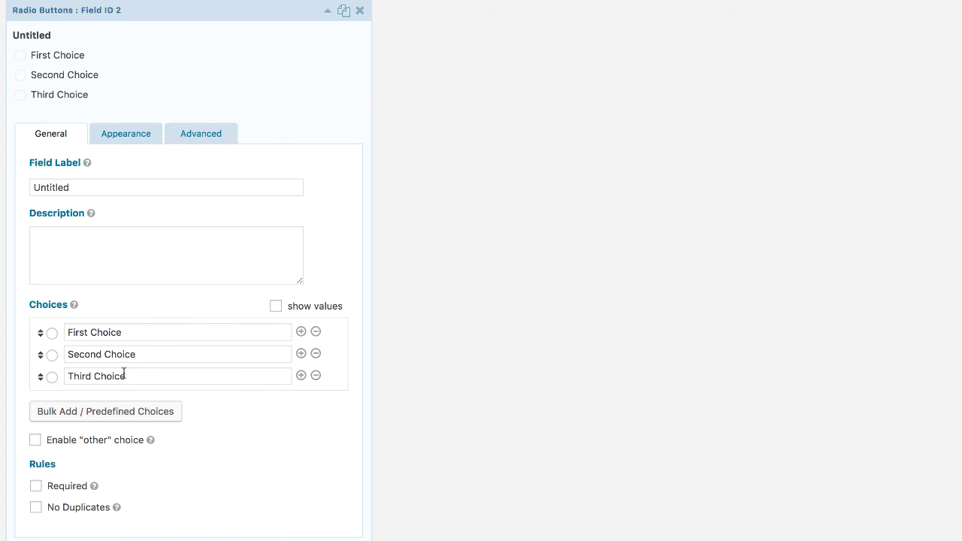
{"action": "left_click", "coordinate": [316, 376]}
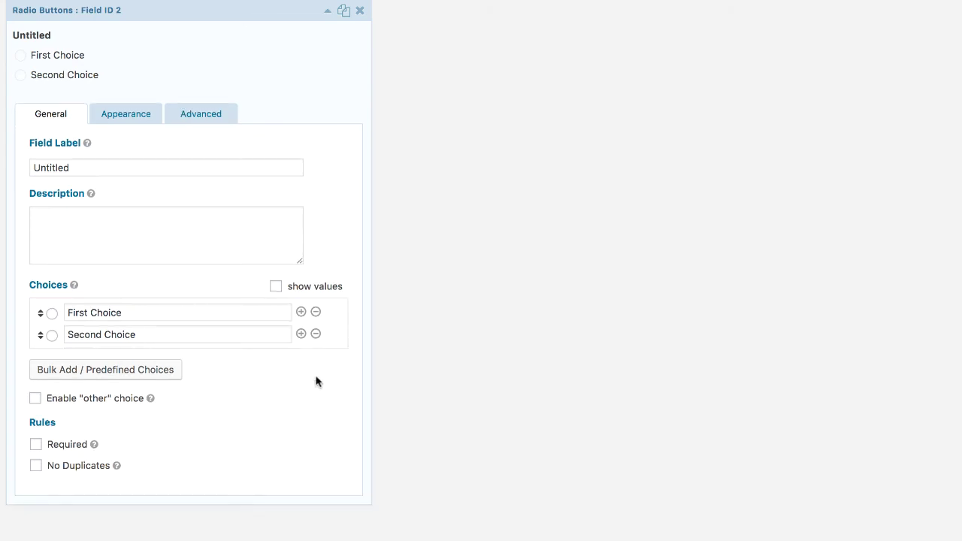
{"action": "left_click_drag", "start_coordinate": [130, 315], "coordinate": [28, 312]}
{"action": "type", "text": "Yes"}
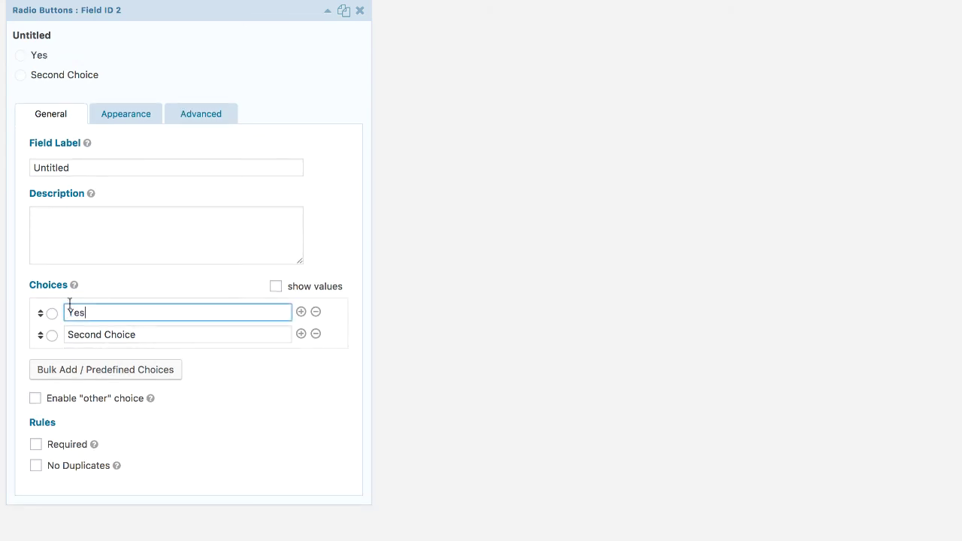
{"action": "left_click_drag", "start_coordinate": [125, 333], "coordinate": [36, 322]}
{"action": "type", "text": "No"}
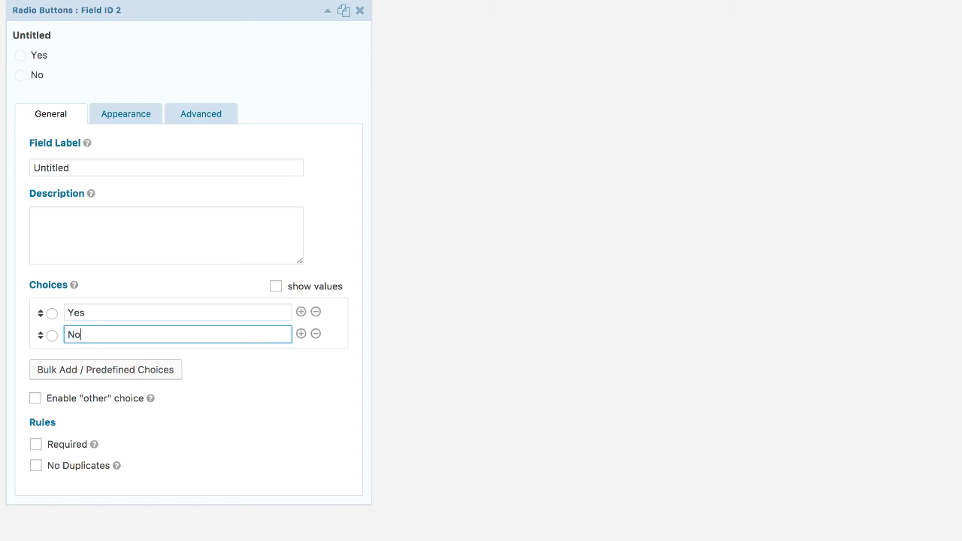
Label the radio field "Are you the owner on title?", make it required, and collapse its settings.
{"action": "left_click", "coordinate": [90, 168]}
{"action": "left_click_drag", "start_coordinate": [90, 168], "coordinate": [17, 172]}
{"action": "type", "text": "Are you t"}
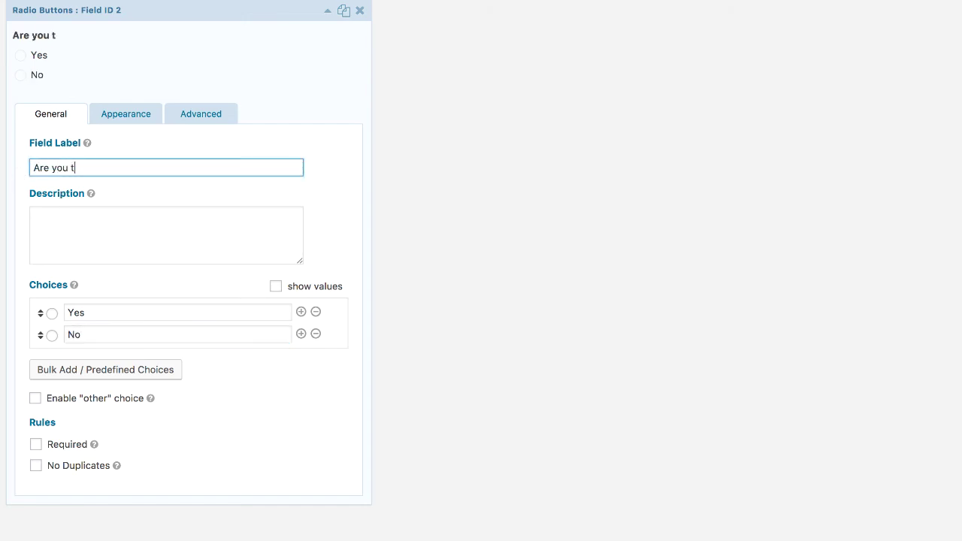
{"action": "type", "text": "he owner on title?"}
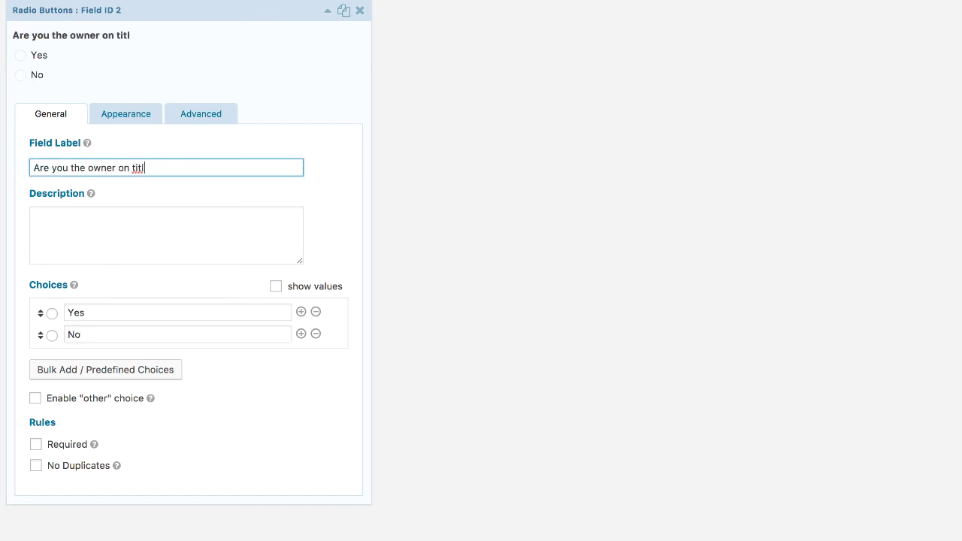
{"action": "left_click", "coordinate": [90, 215]}
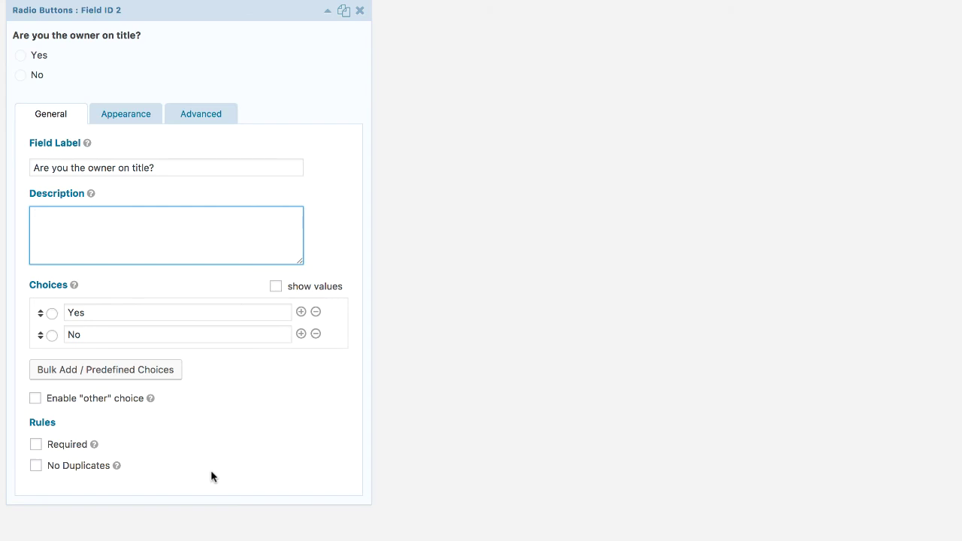
{"action": "left_click", "coordinate": [36, 445]}
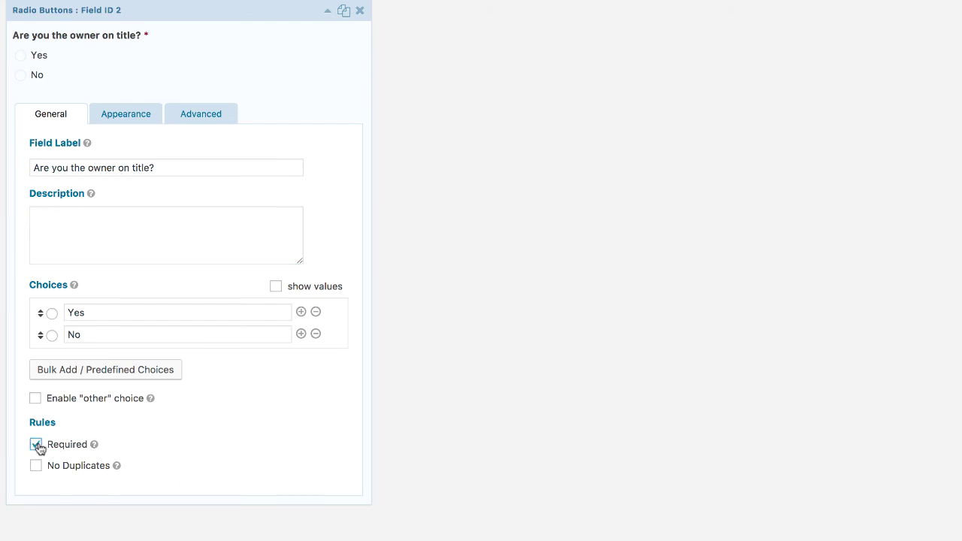
{"action": "left_click", "coordinate": [327, 11]}
Make the Name field at the top of the form required and collapse its settings.
{"action": "scroll", "coordinate": [328, 15], "scroll_direction": "up", "scroll_amount": 1}
{"action": "left_click", "coordinate": [329, 16]}
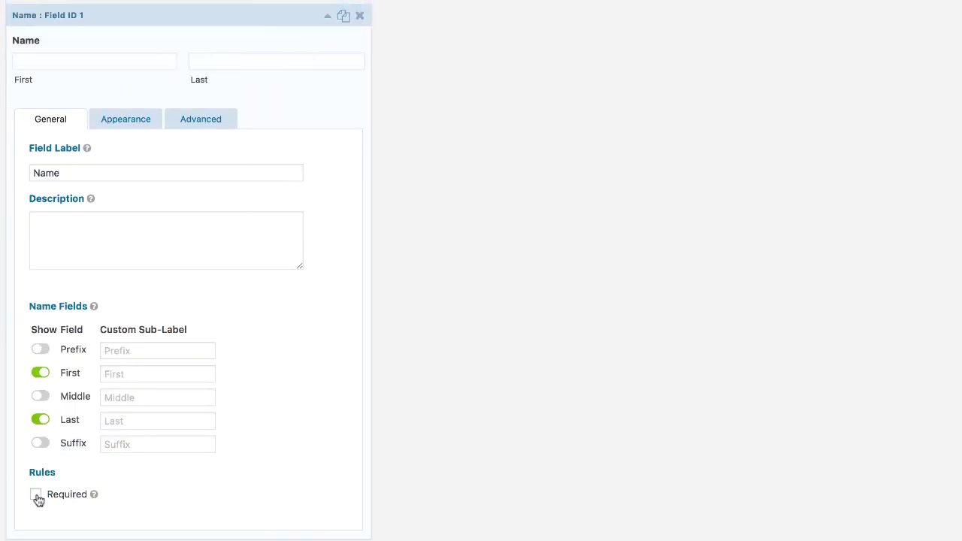
{"action": "left_click", "coordinate": [35, 494]}
{"action": "left_click", "coordinate": [329, 17]}
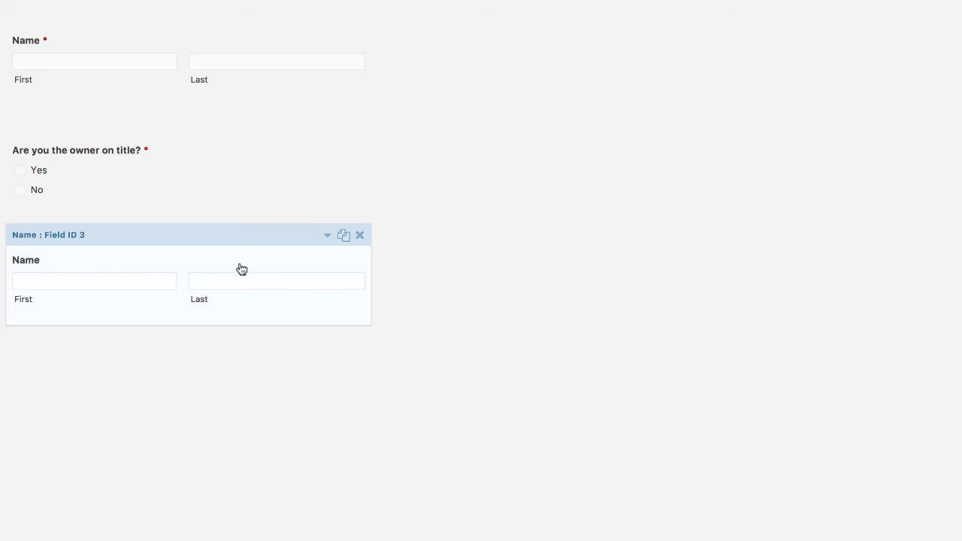
Label the second Name field, below the owner question, "Please enter the name of the current owner".
{"action": "left_click", "coordinate": [327, 236]}
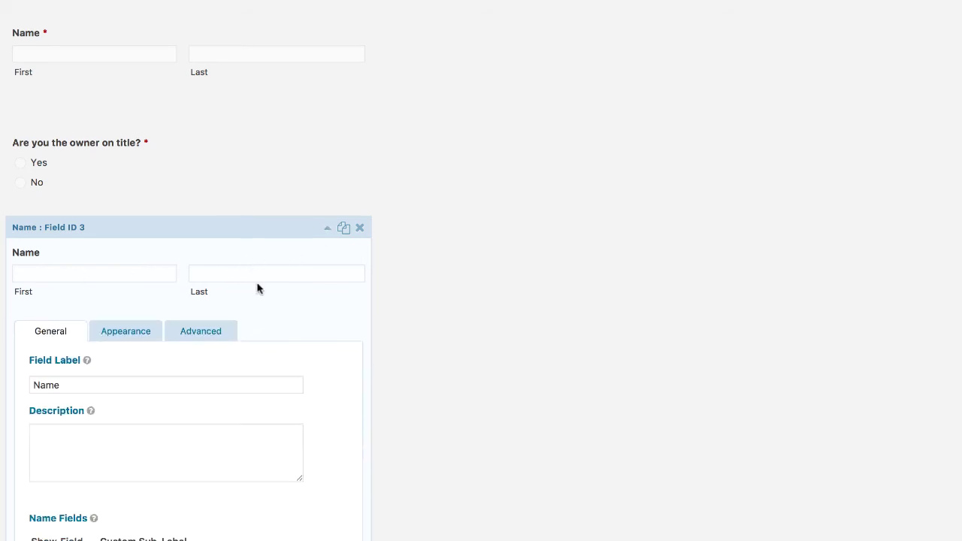
{"action": "scroll", "coordinate": [258, 288], "scroll_direction": "down", "scroll_amount": 4}
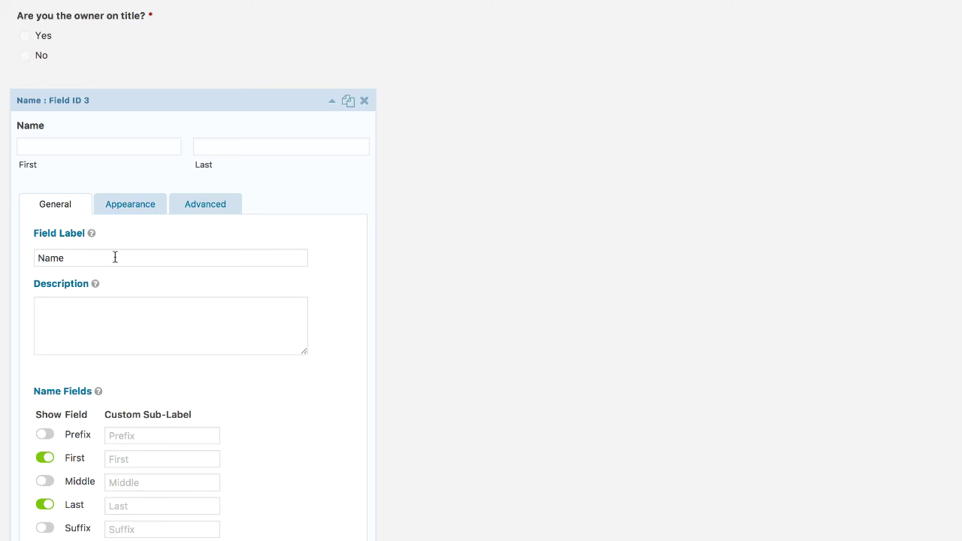
{"action": "left_click_drag", "start_coordinate": [115, 257], "coordinate": [15, 247]}
{"action": "type", "text": "Please e"}
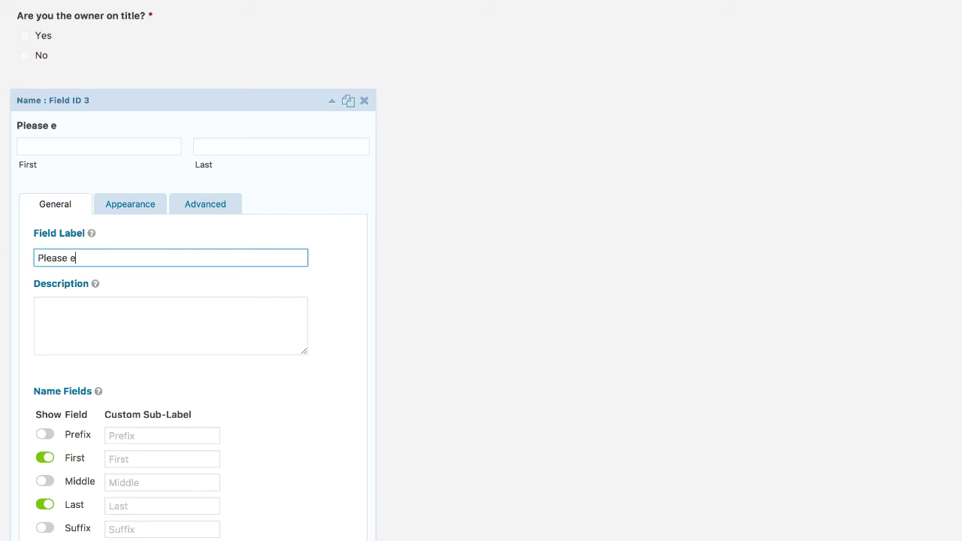
{"action": "type", "text": "nter the name of the "}
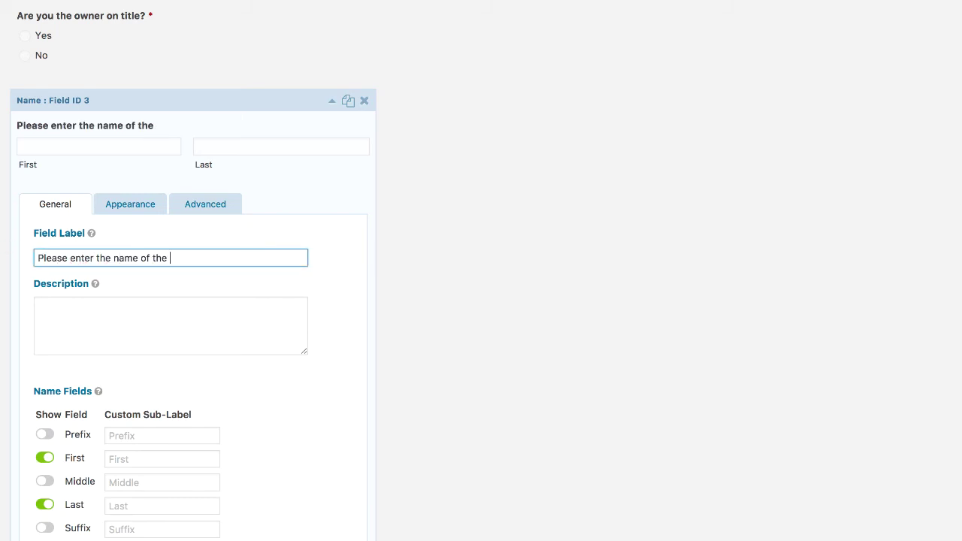
{"action": "type", "text": "current owner"}
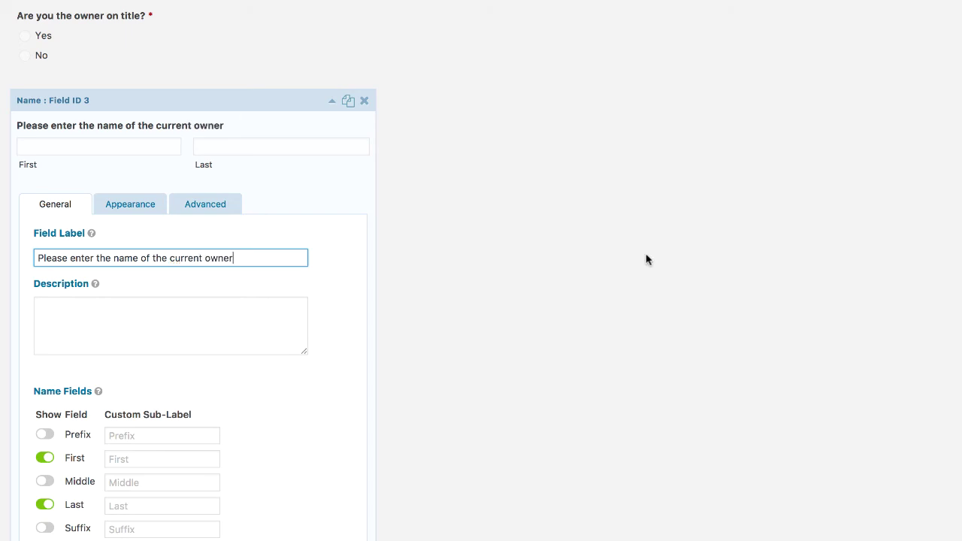
Enable conditional logic to show the current owner name field only if "Are you the owner on title?" is No, and update the form.
{"action": "scroll", "coordinate": [640, 256], "scroll_direction": "down", "scroll_amount": 3}
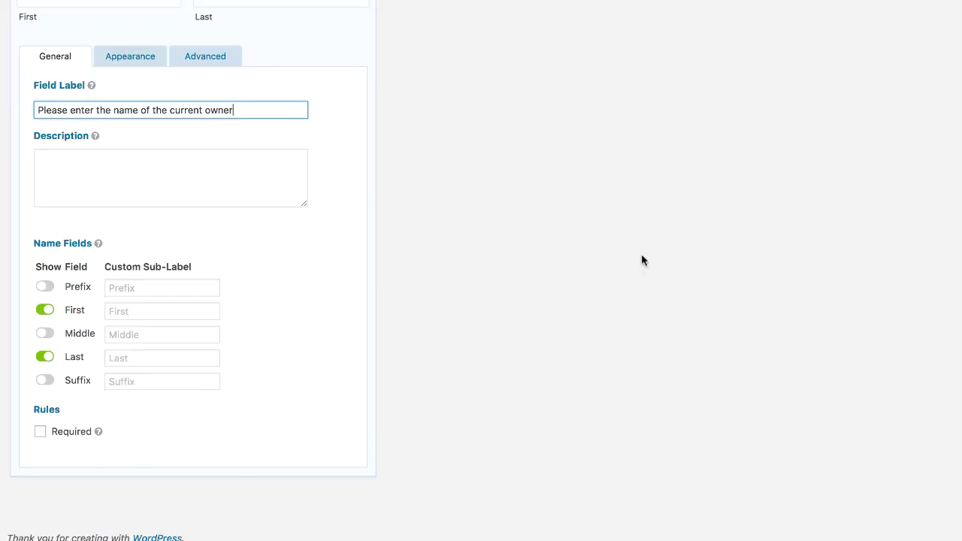
{"action": "left_click", "coordinate": [217, 57]}
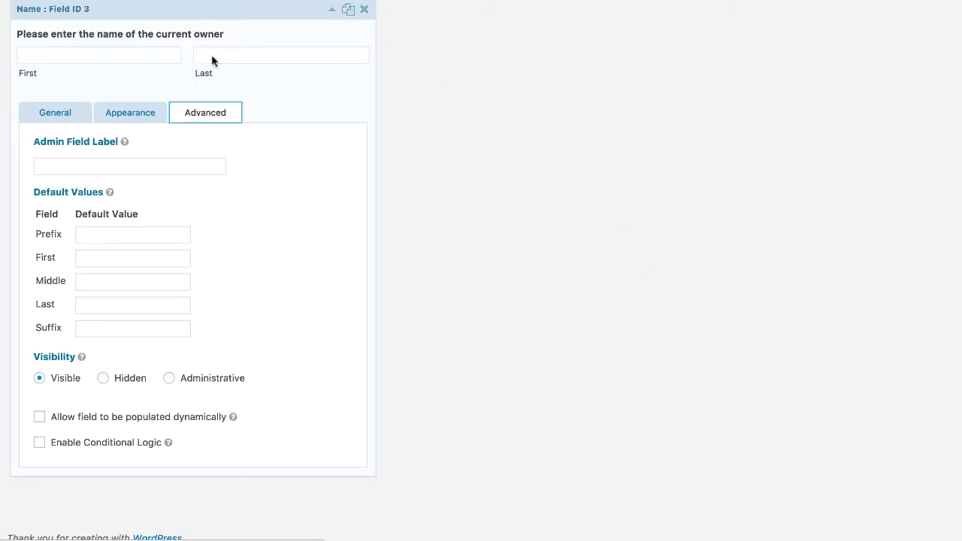
{"action": "left_click", "coordinate": [39, 443]}
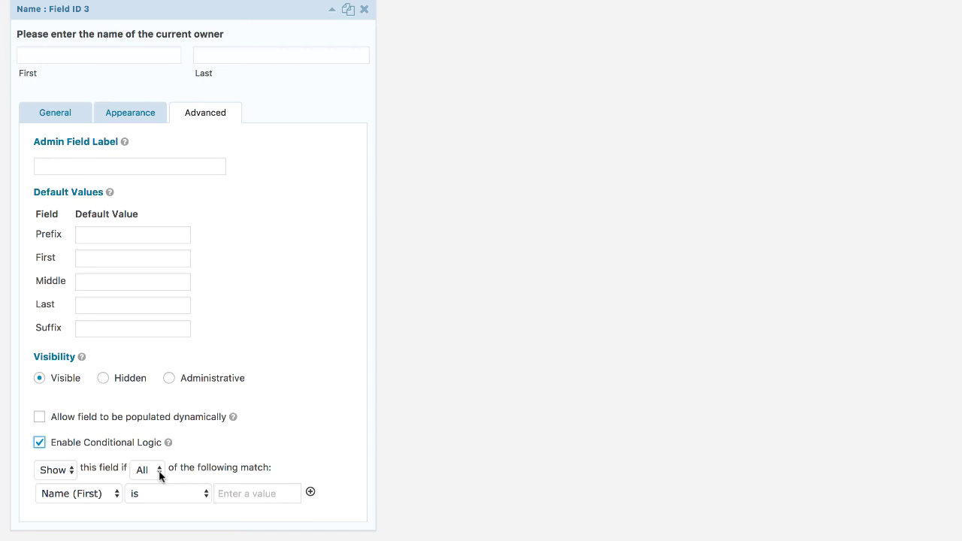
{"action": "left_click", "coordinate": [117, 493]}
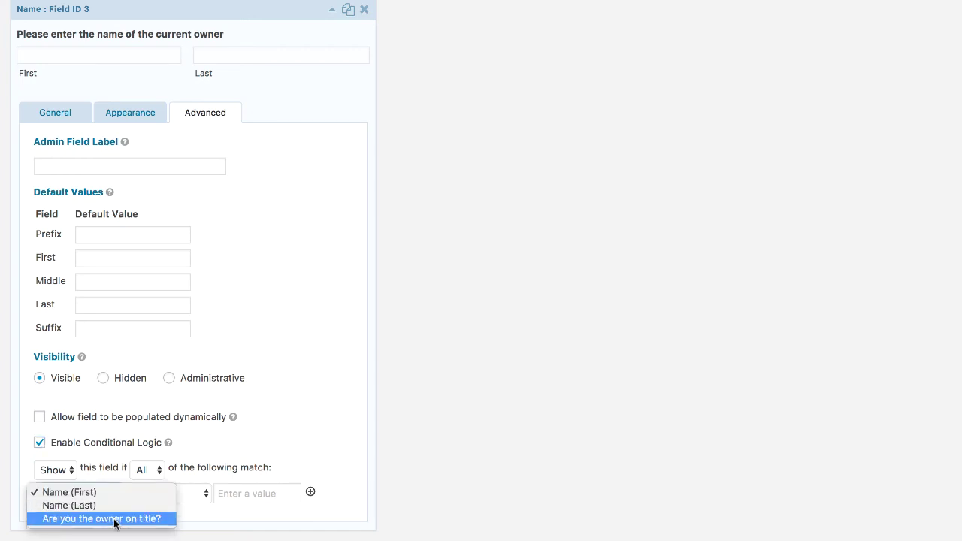
{"action": "left_click", "coordinate": [115, 521]}
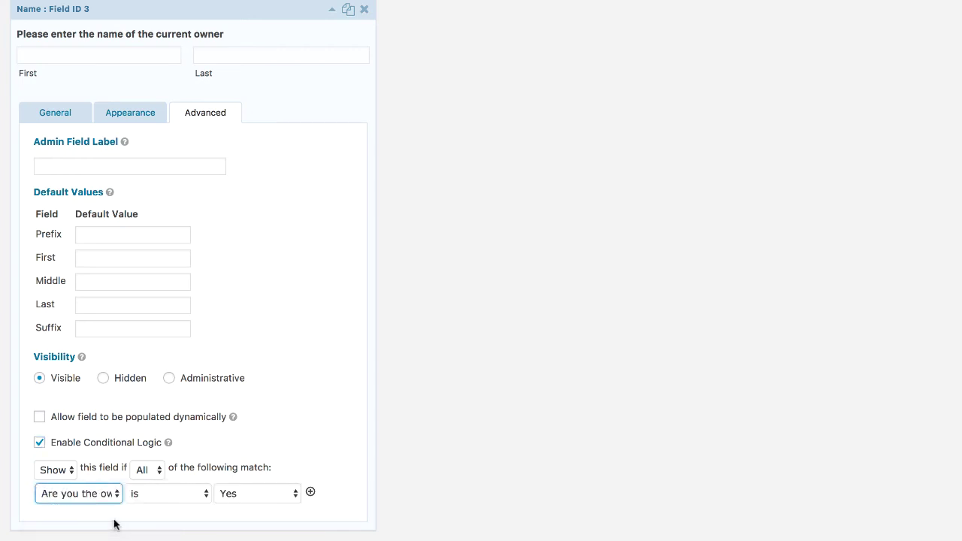
{"action": "left_click", "coordinate": [286, 494]}
{"action": "left_click", "coordinate": [275, 506]}
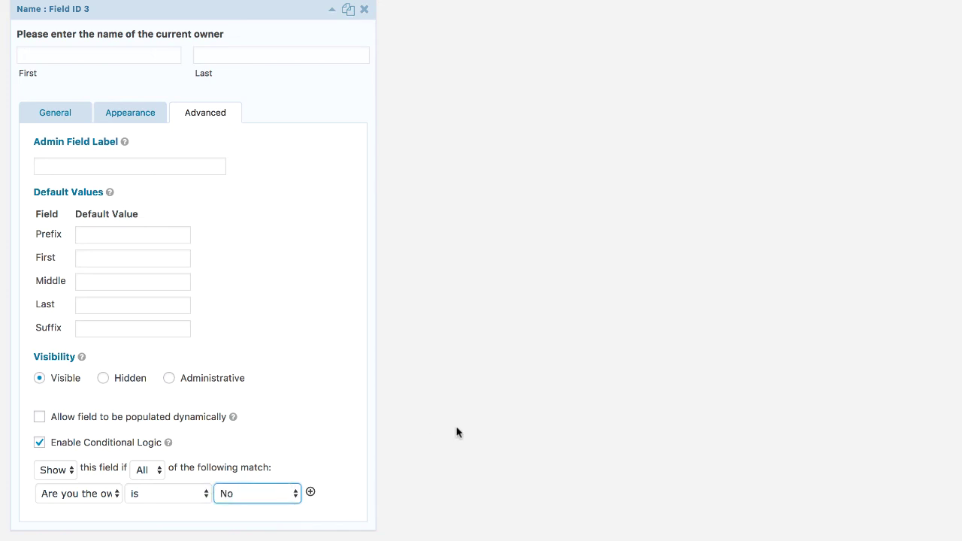
{"action": "left_click", "coordinate": [331, 14]}
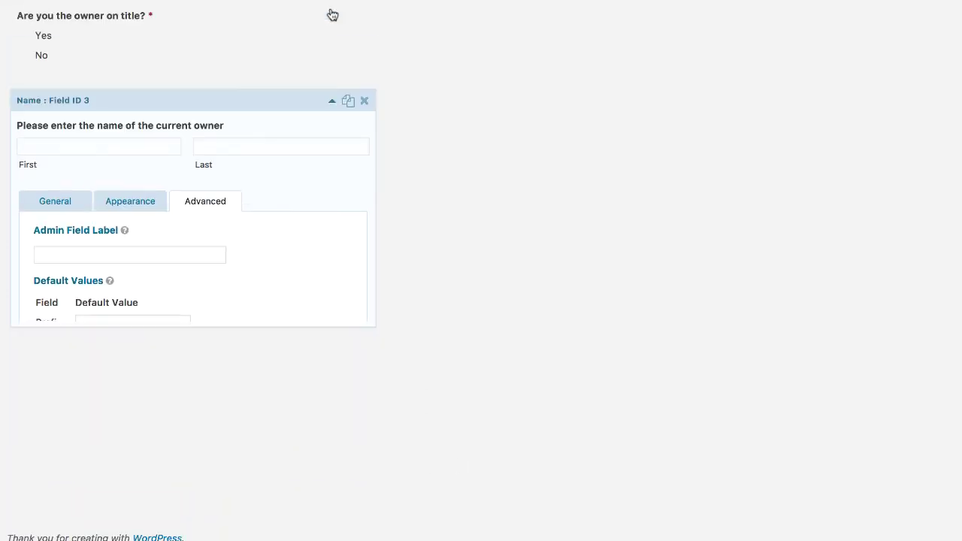
{"action": "left_click", "coordinate": [832, 359]}
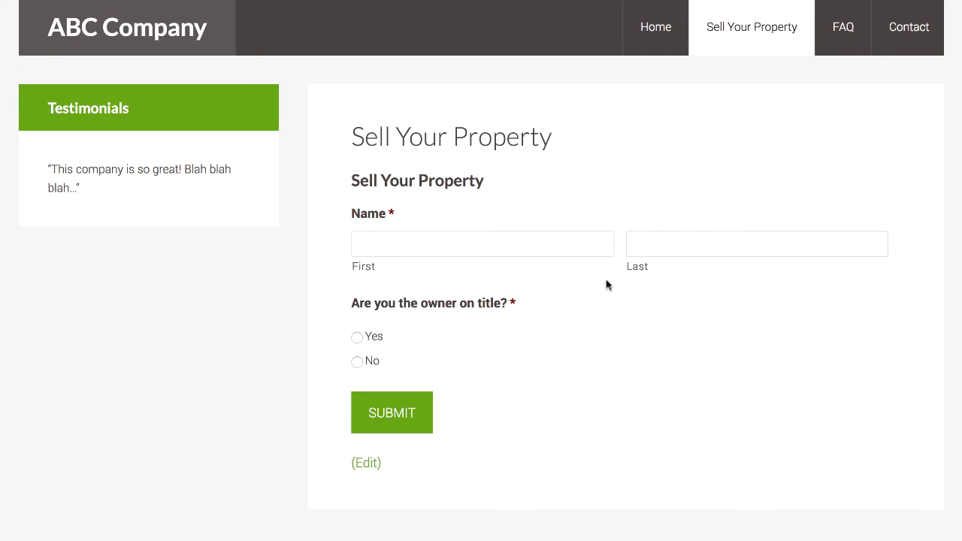
Test the conditional owner name field on the published Sell Your Property page by choosing Yes and No.
{"action": "left_click", "coordinate": [357, 337]}
{"action": "left_click", "coordinate": [358, 363]}
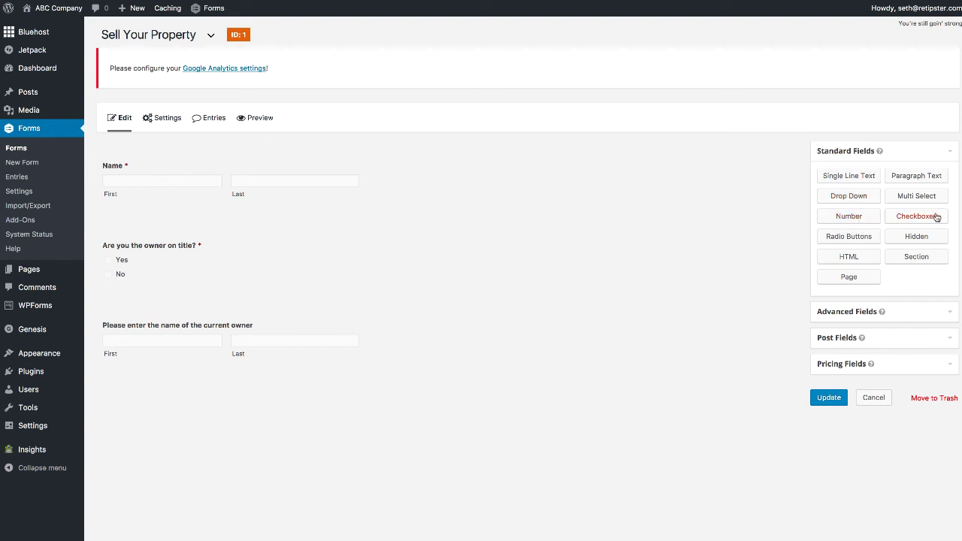
{"action": "left_click", "coordinate": [947, 315]}
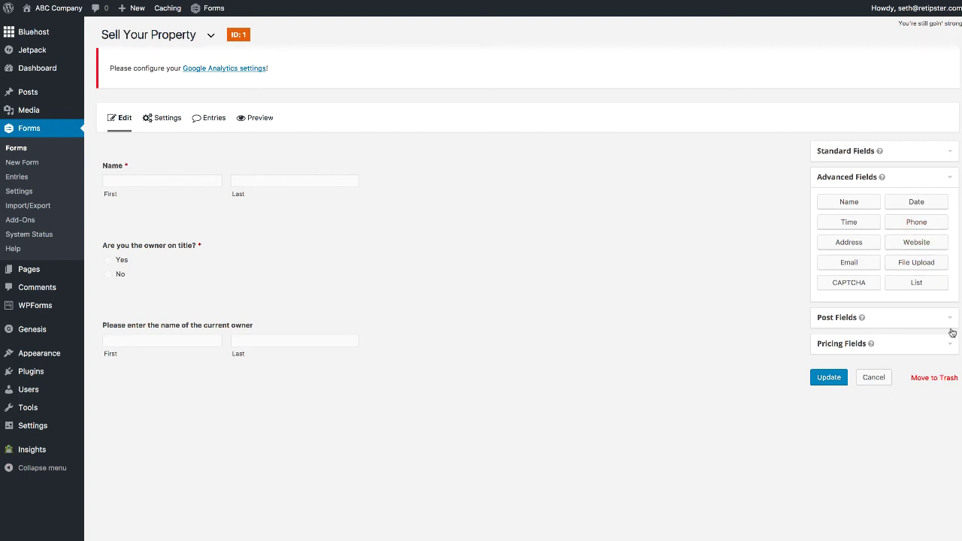
{"action": "left_click", "coordinate": [945, 317]}
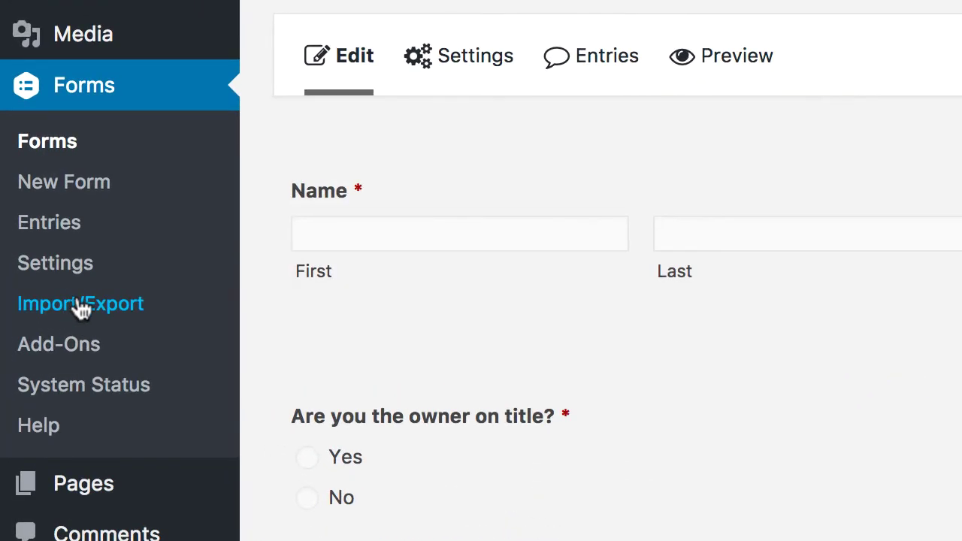
Import the Gravity Forms export JSON file and open the imported form for editing.
{"action": "left_click", "coordinate": [80, 308]}
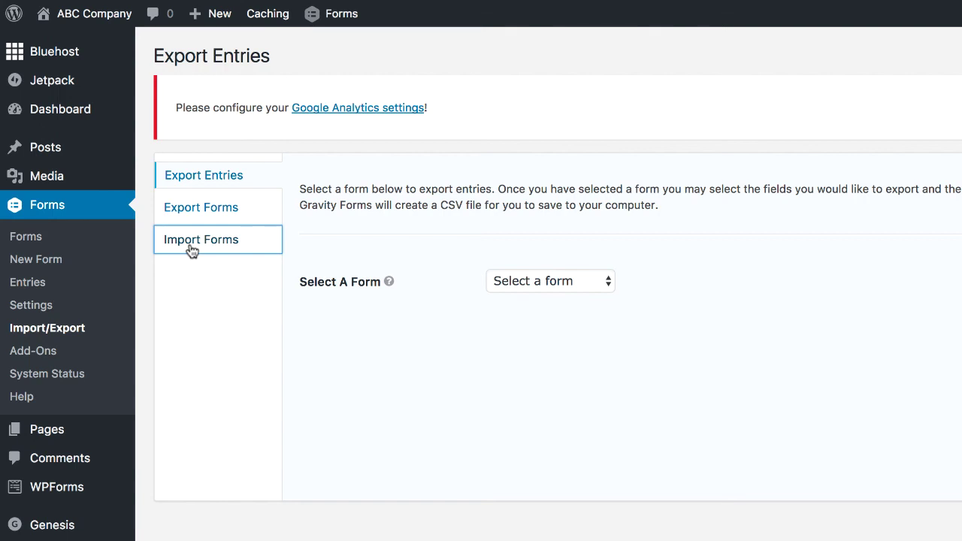
{"action": "left_click", "coordinate": [192, 250]}
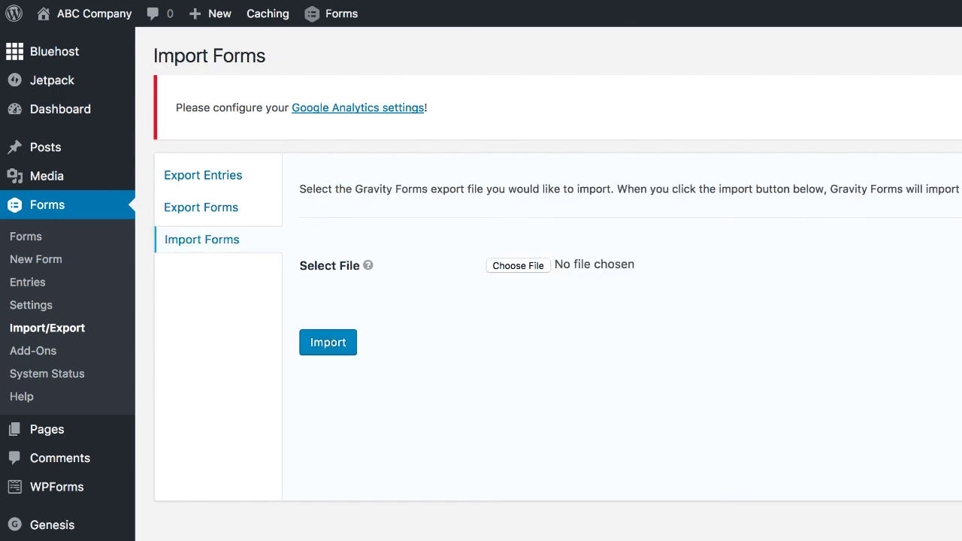
{"action": "left_click_drag", "start_coordinate": [68, 109], "coordinate": [536, 263]}
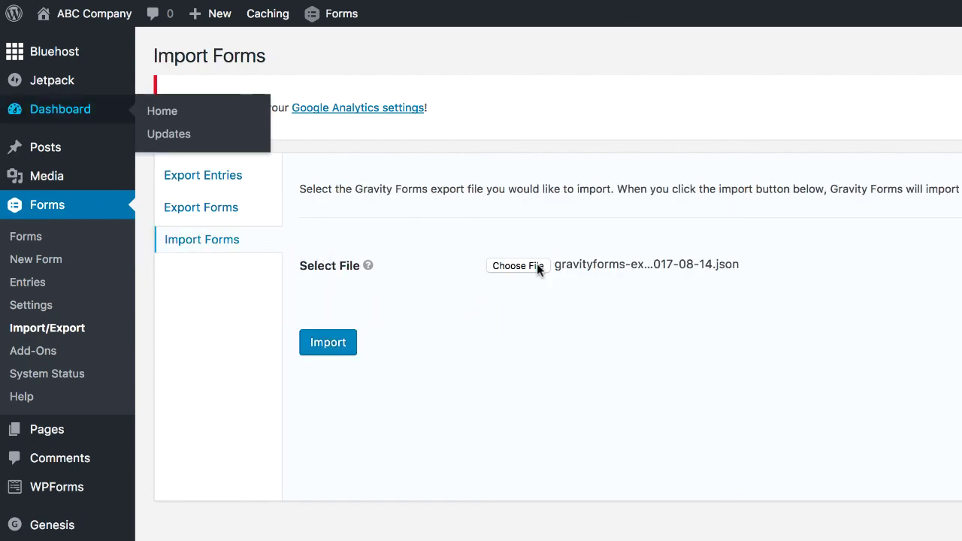
{"action": "left_click", "coordinate": [341, 347]}
{"action": "left_click", "coordinate": [441, 170]}
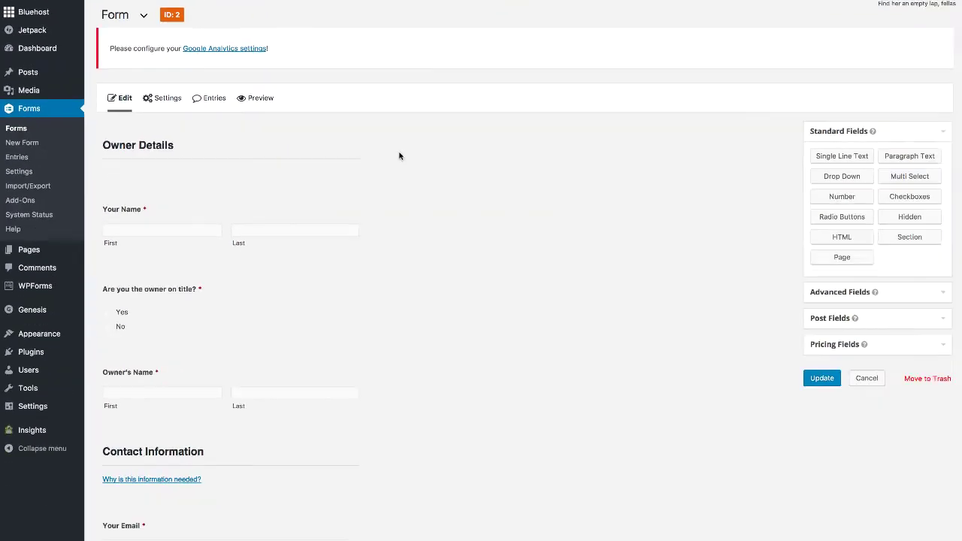
Review the imported form's fields from top to bottom and return to the forms list.
{"action": "scroll", "coordinate": [647, 451], "scroll_direction": "down", "scroll_amount": 20}
{"action": "scroll", "coordinate": [640, 459], "scroll_direction": "up", "scroll_amount": 20}
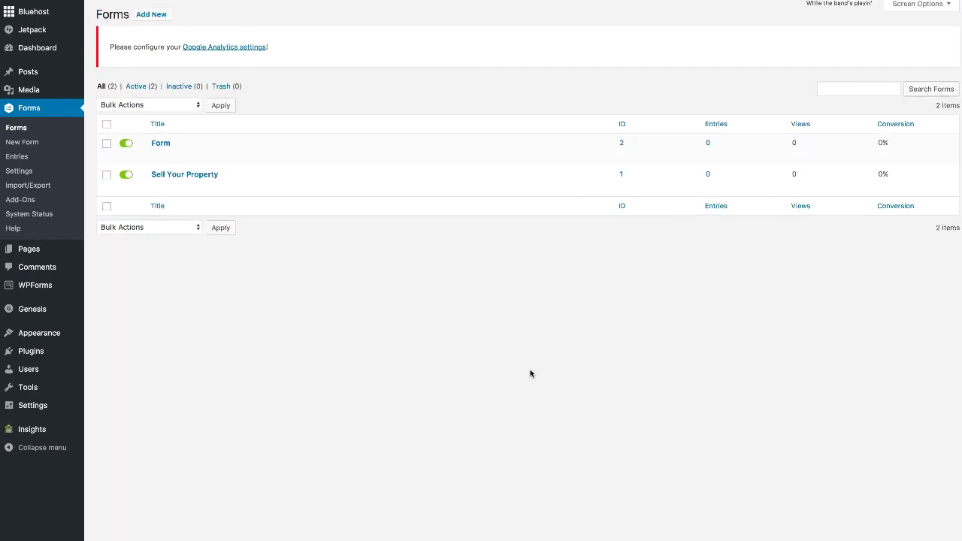
{"action": "mouse_move", "coordinate": [174, 160]}
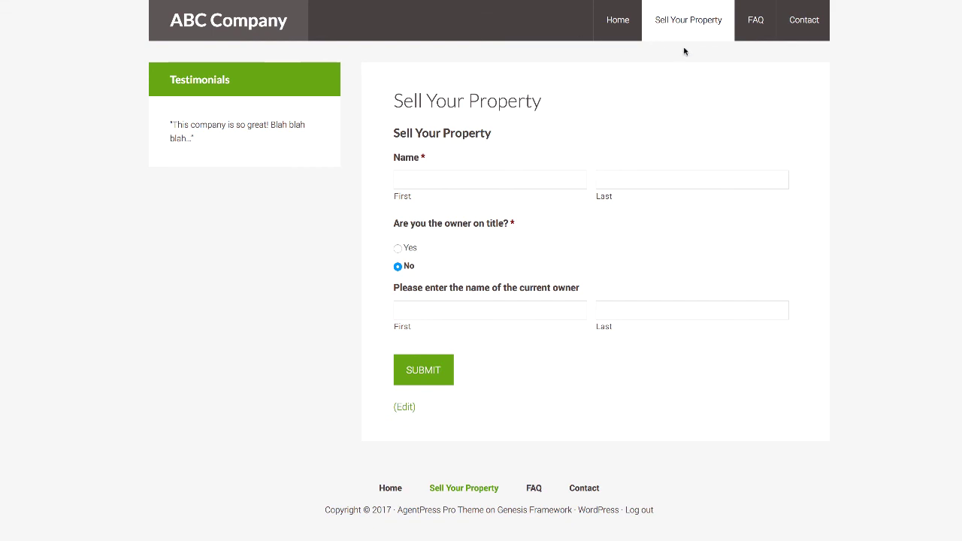
Open the Sell Your Property page for editing and replace its form shortcode with the imported Gravity Forms form, displaying its title and description.
{"action": "left_click", "coordinate": [398, 407]}
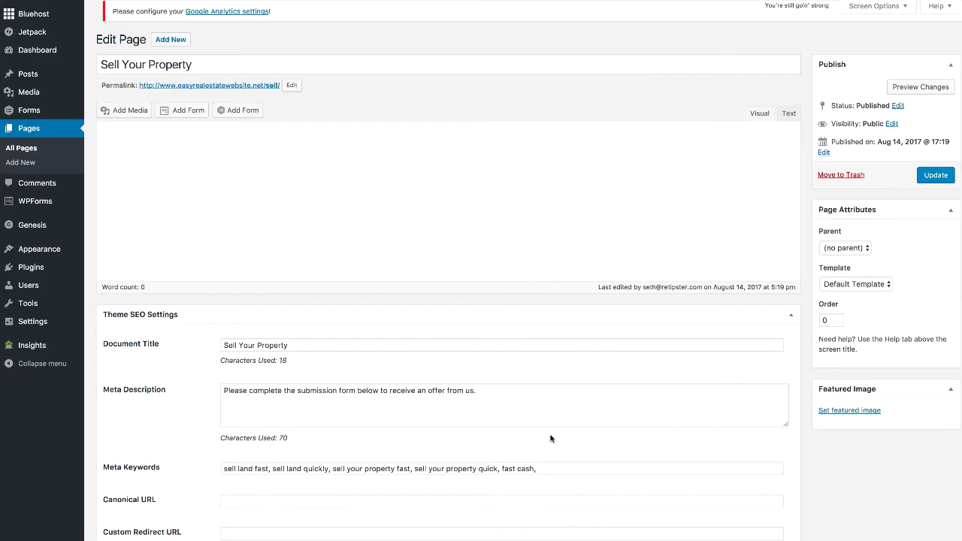
{"action": "triple_click", "coordinate": [337, 166]}
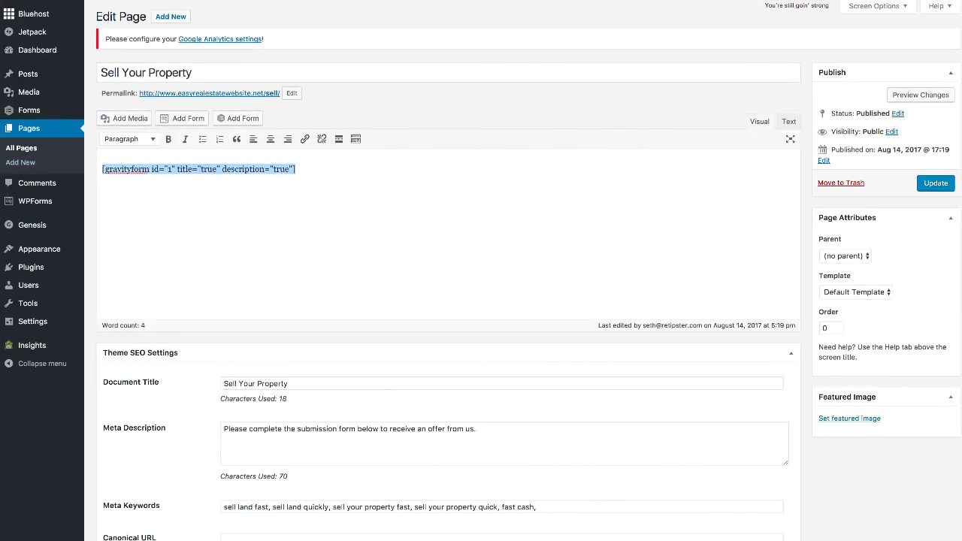
{"action": "key", "text": "BackSpace"}
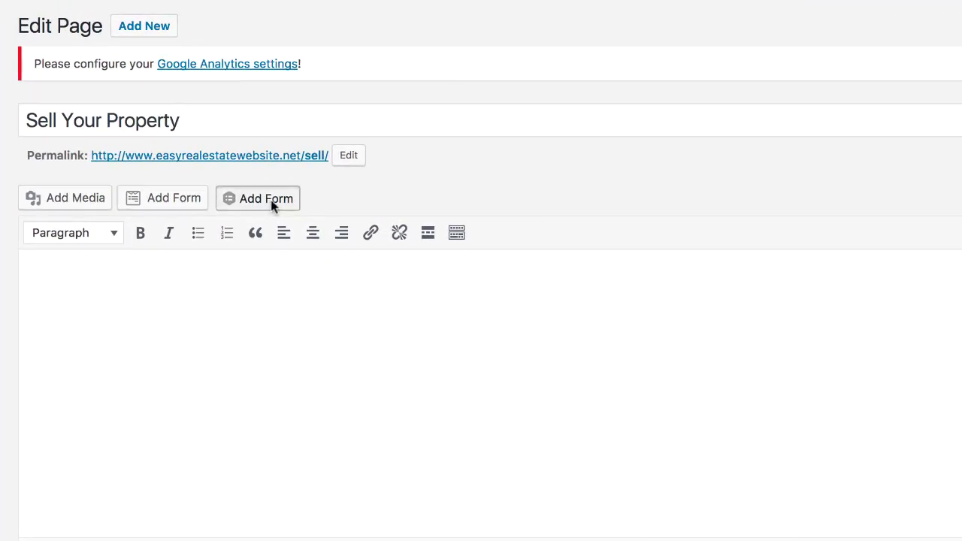
{"action": "left_click", "coordinate": [262, 187]}
{"action": "left_click", "coordinate": [432, 140]}
{"action": "left_click", "coordinate": [450, 141]}
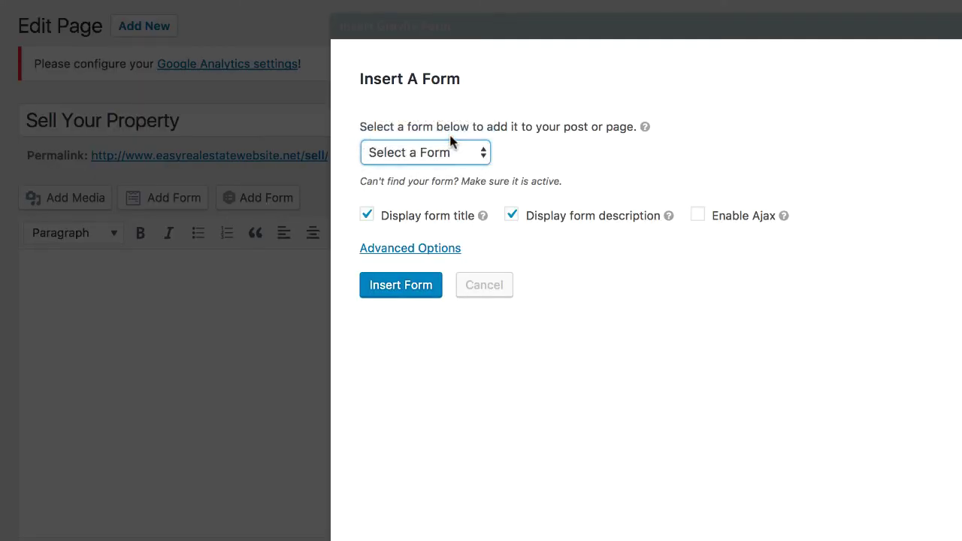
{"action": "left_click", "coordinate": [428, 288]}
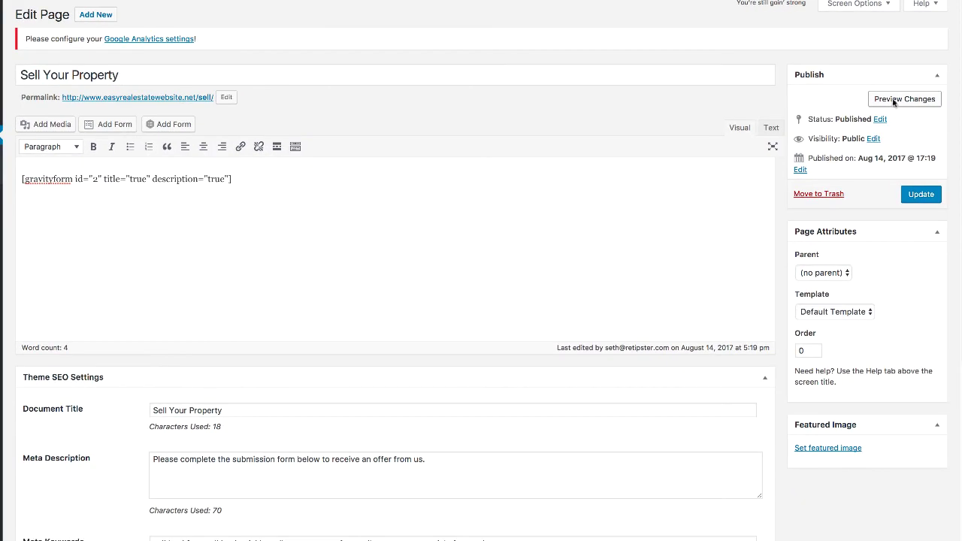
Update the Sell Your Property page and review the imported form on the published page from top to bottom.
{"action": "left_click", "coordinate": [922, 197]}
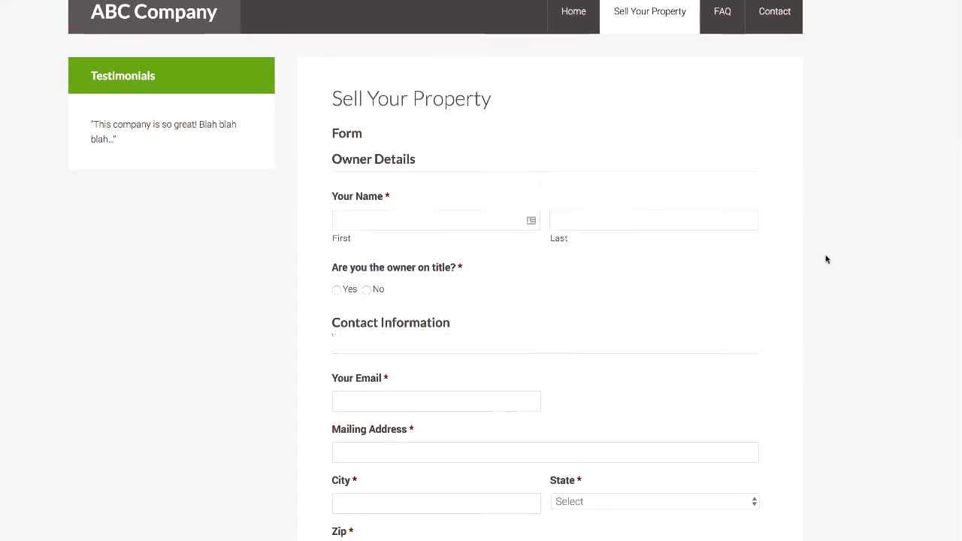
{"action": "scroll", "coordinate": [823, 260], "scroll_direction": "down", "scroll_amount": 20}
{"action": "scroll", "coordinate": [816, 263], "scroll_direction": "up", "scroll_amount": 20}
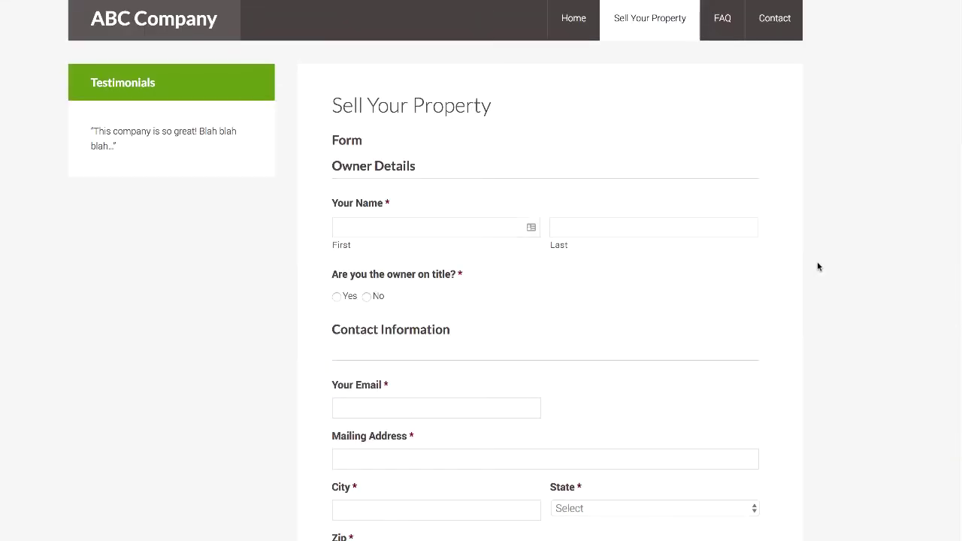